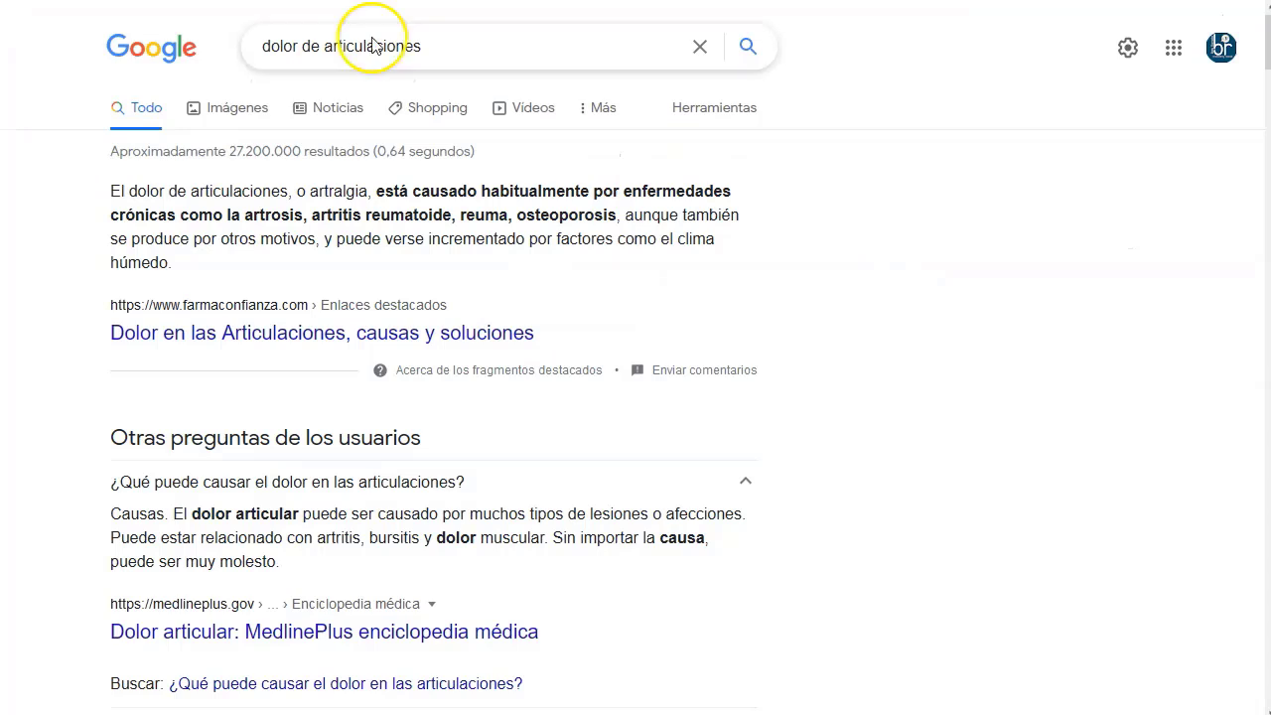
- Check the search suggestions offered for the query "dolor de articulaciones"
drag(261, 46, 457, 44)
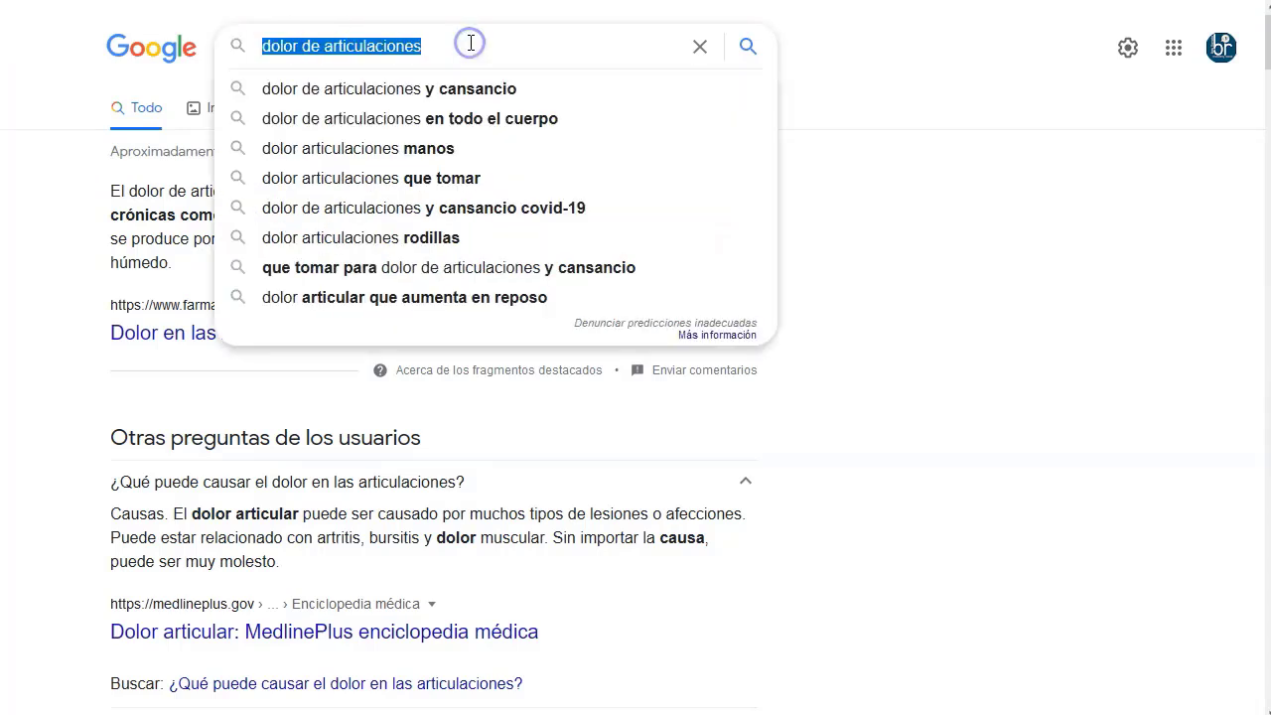
click(457, 44)
click(989, 304)
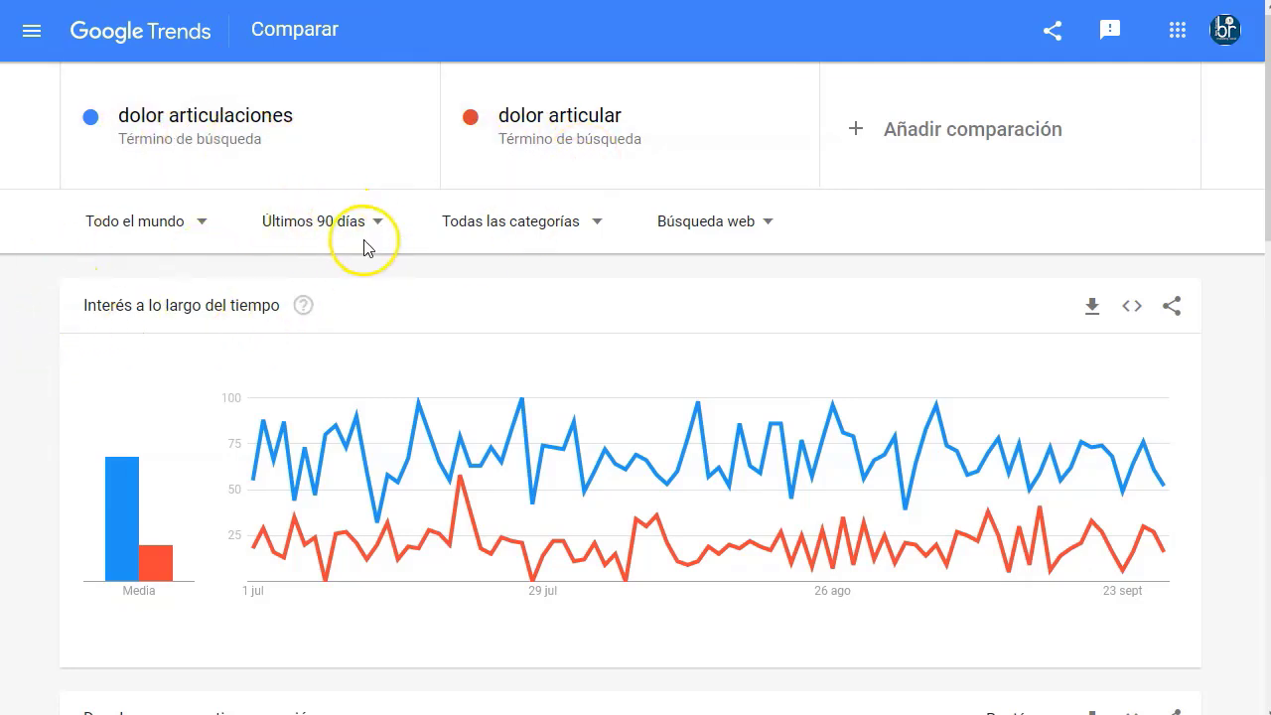
- Sort the comparative breakdown by region by interest in "dolor articular"
scroll(363, 248, down, 1)
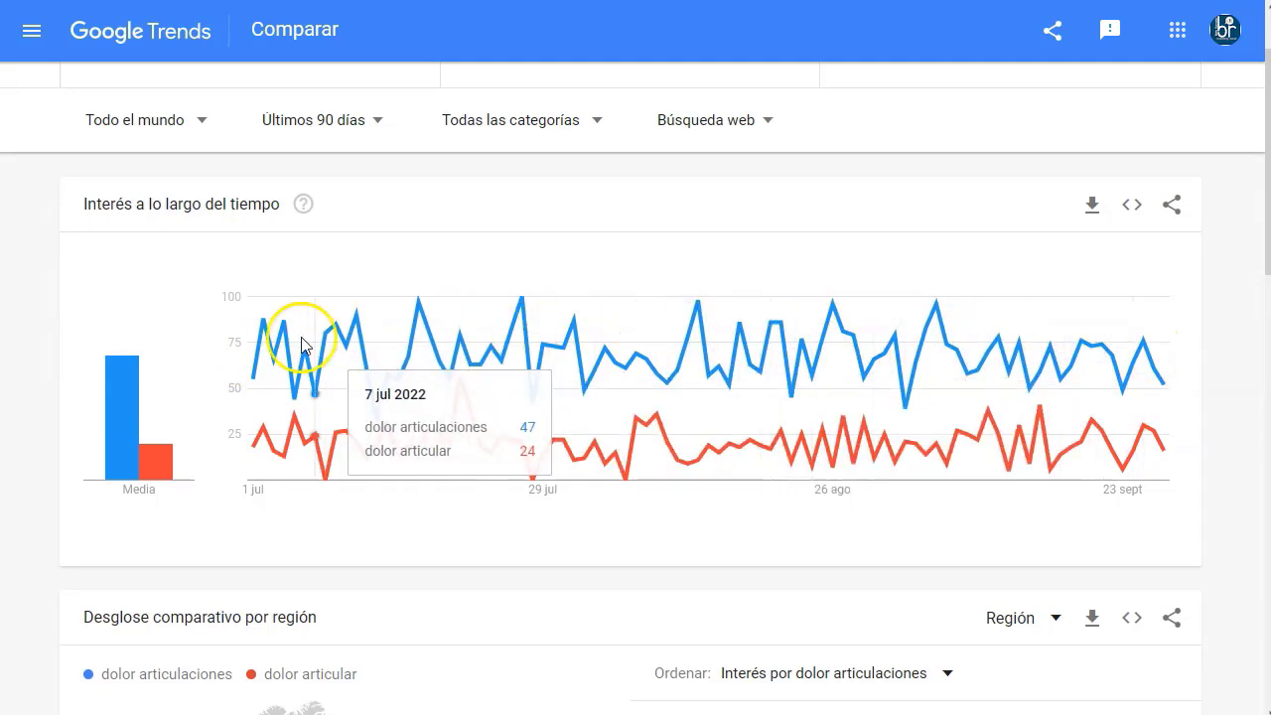
scroll(288, 338, down, 1)
scroll(328, 342, down, 1)
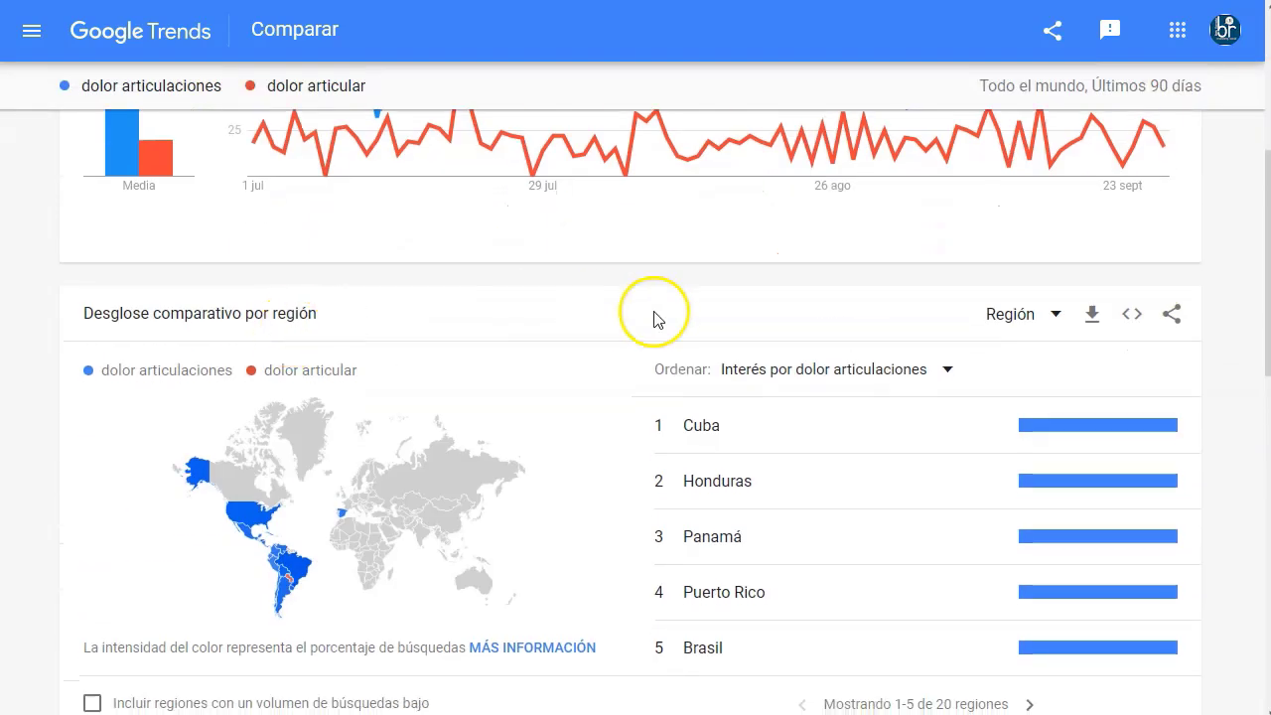
scroll(655, 318, down, 2)
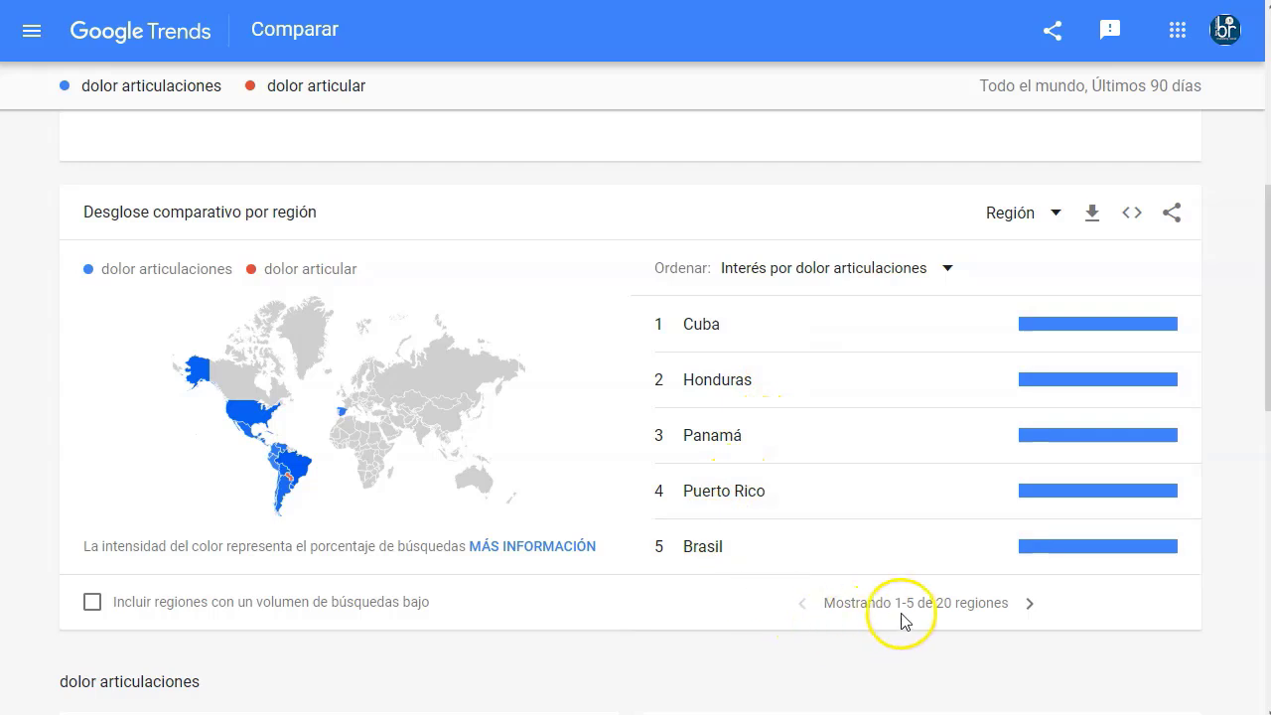
click(947, 268)
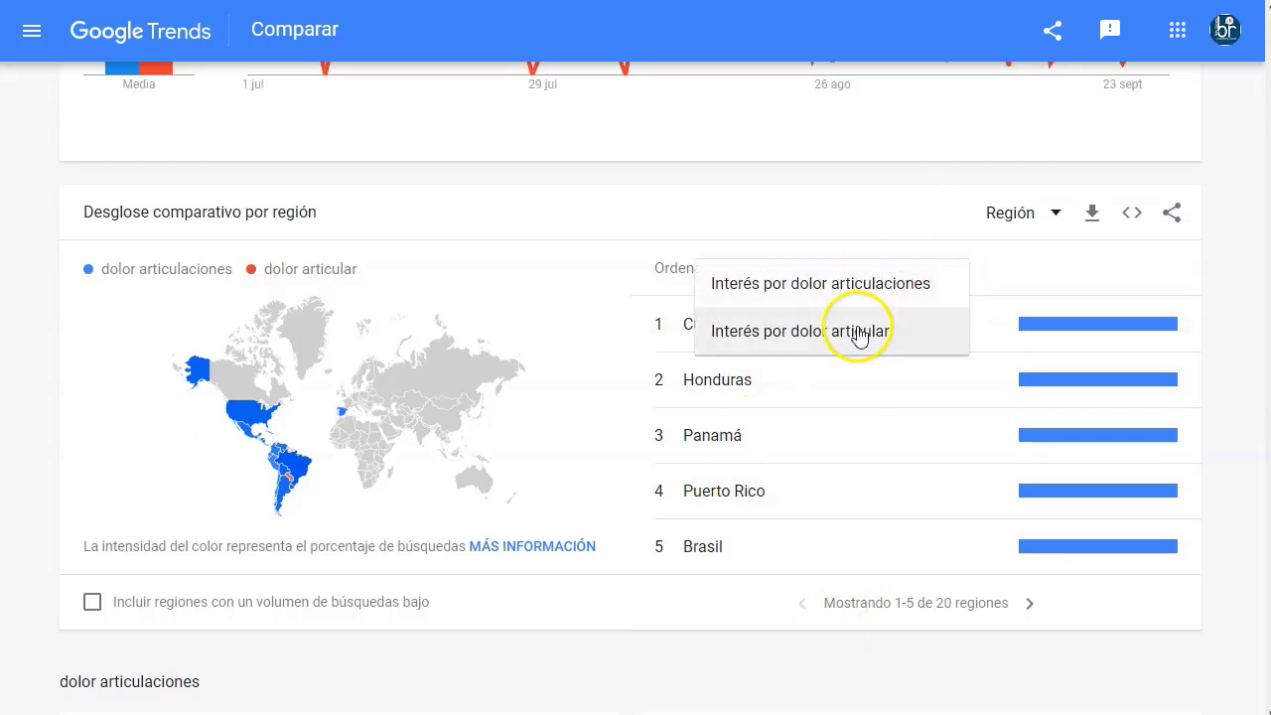
click(830, 335)
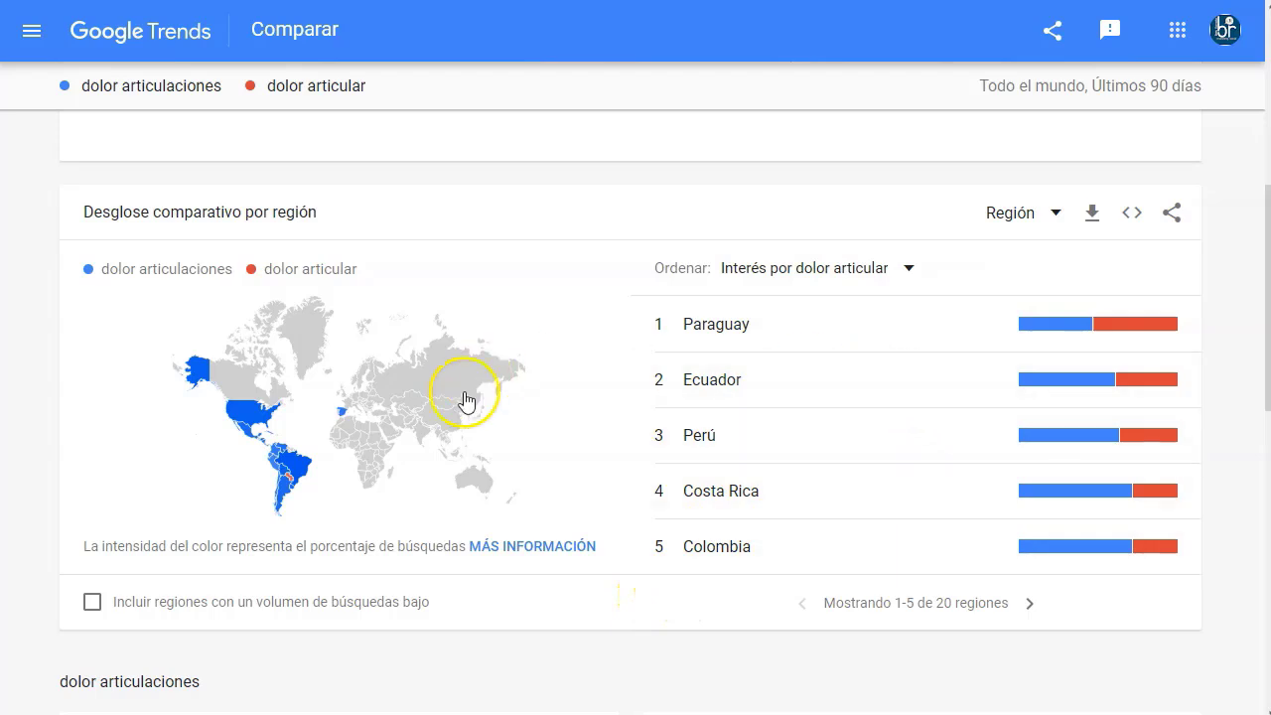
- Switch the related queries for "dolor articulaciones" to the rising ones (En aumento)
mouse_move(196, 387)
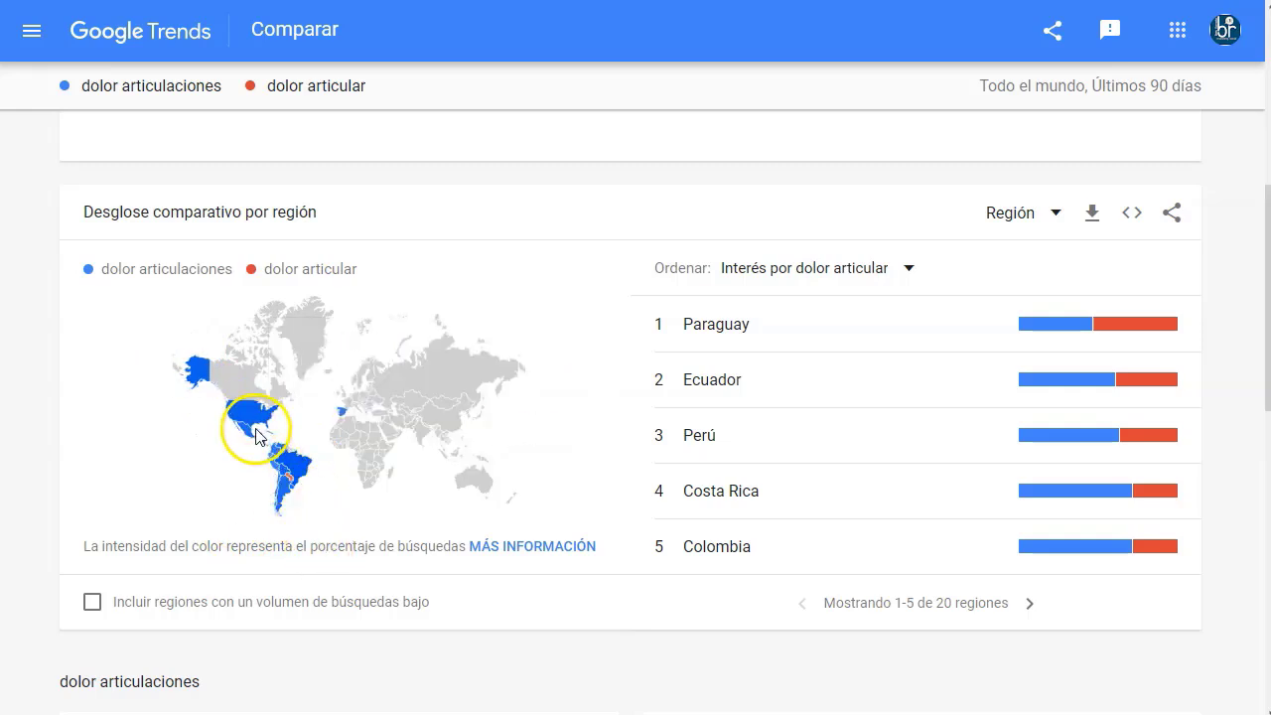
mouse_move(252, 420)
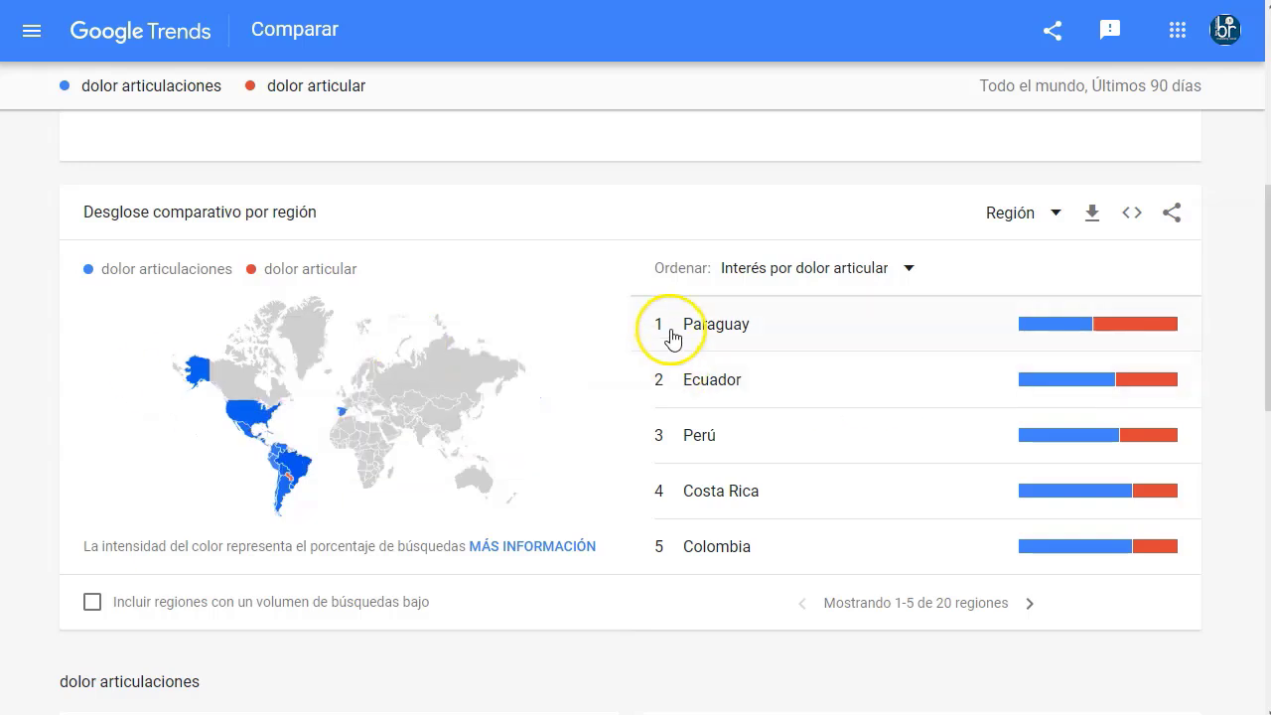
scroll(672, 337, down, 4)
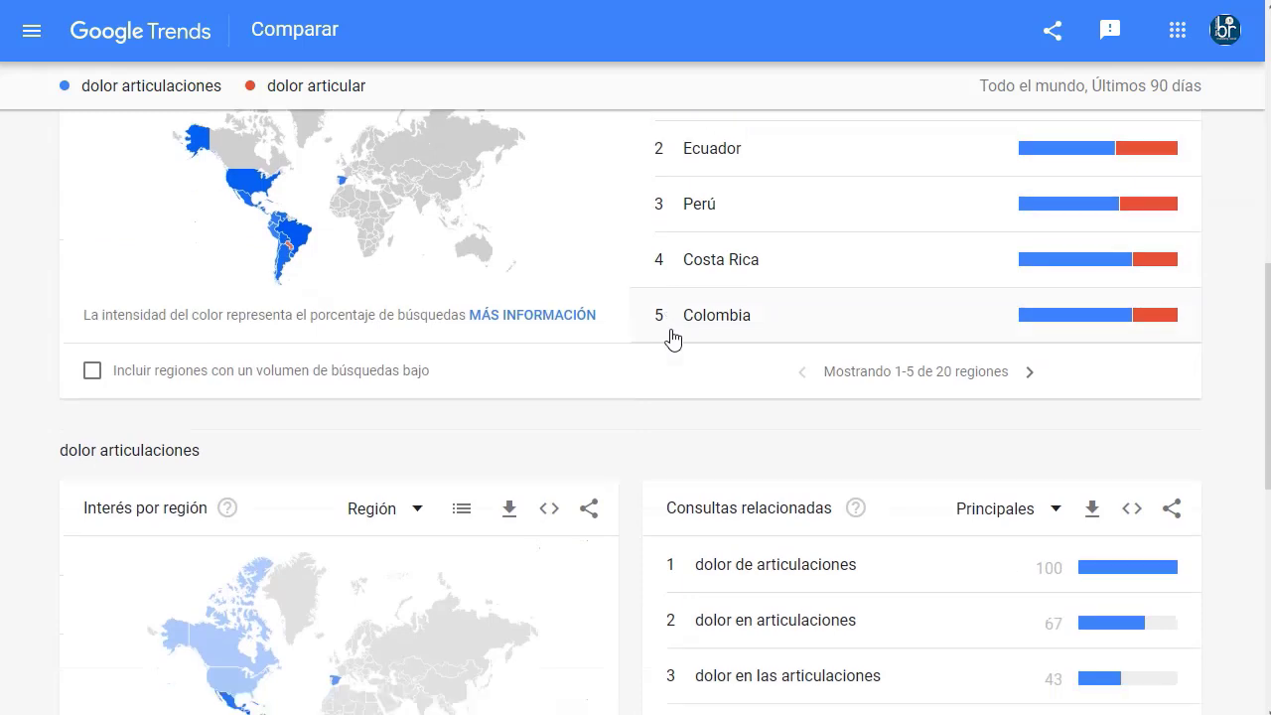
scroll(883, 415, down, 1)
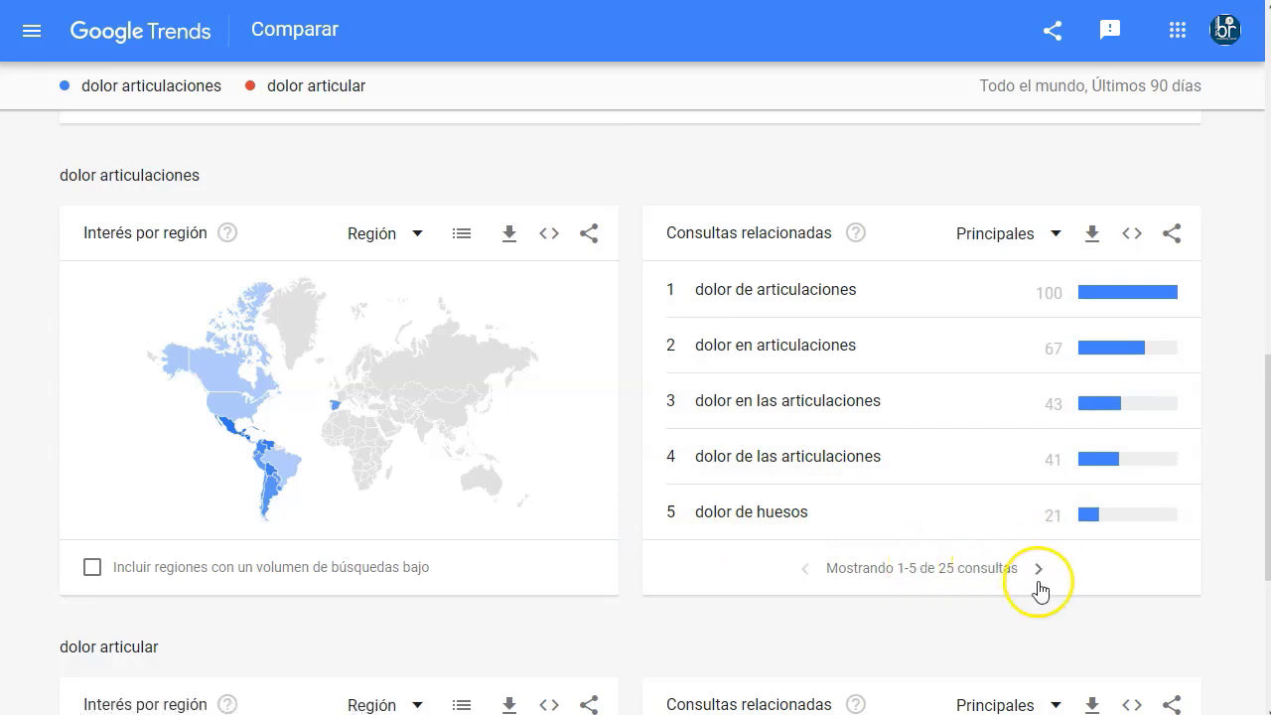
click(1055, 235)
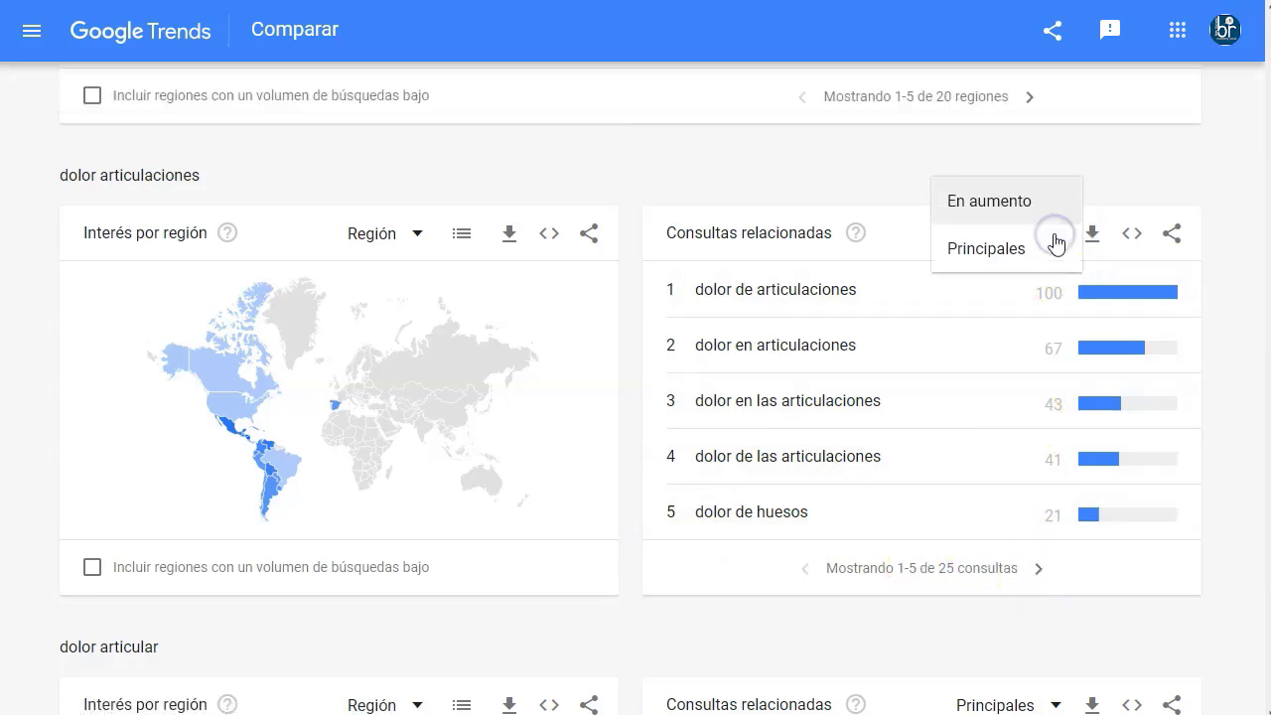
click(1007, 202)
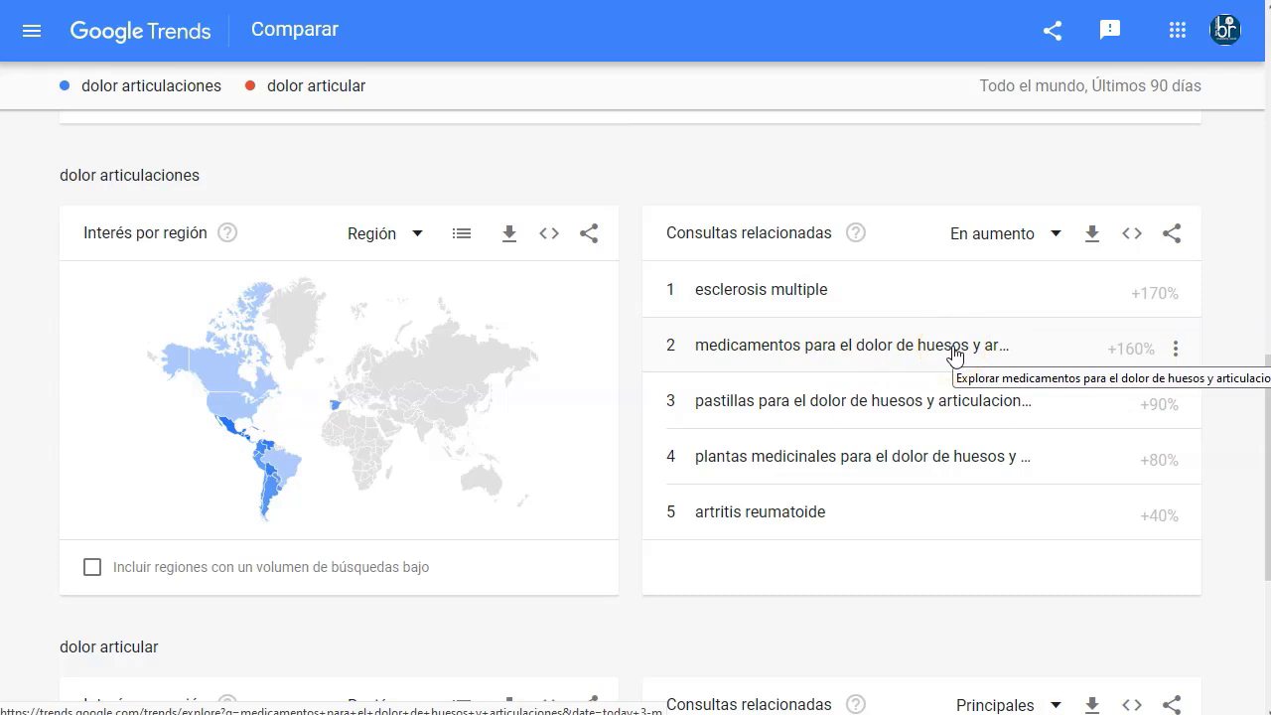
click(878, 390)
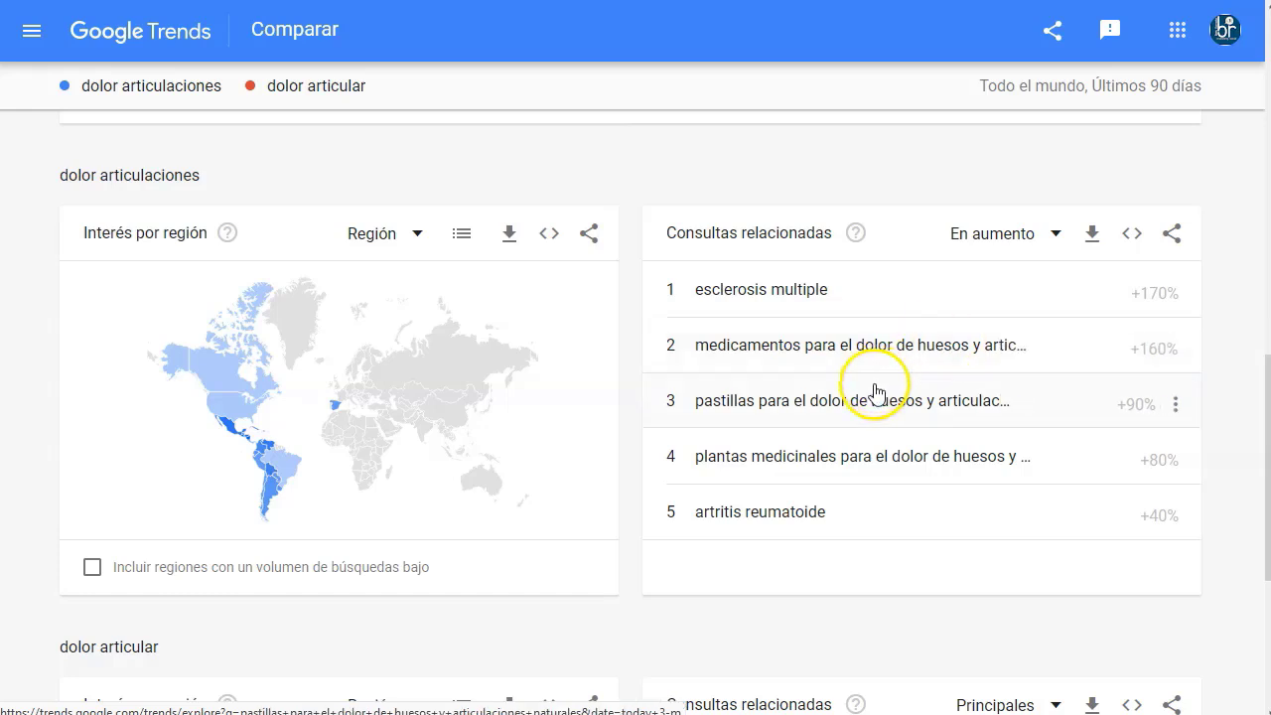
click(832, 462)
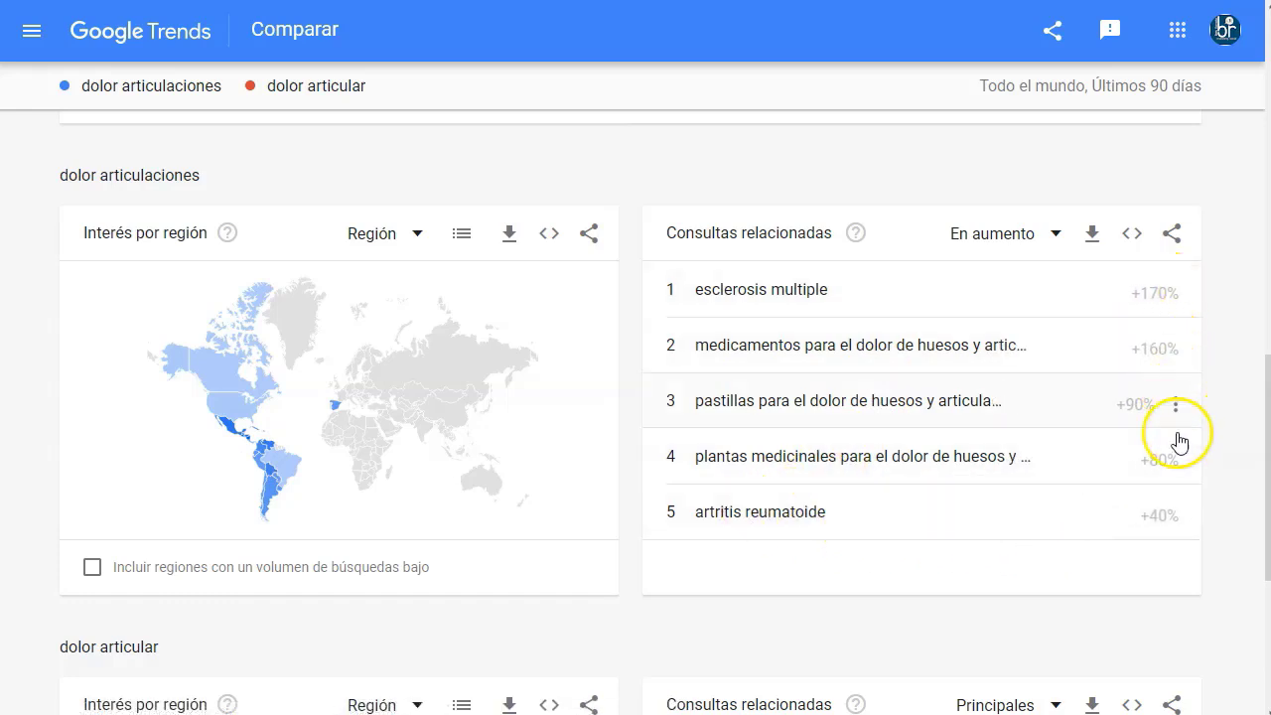
- Examine the interest by region and the related queries for "dolor articular"
scroll(673, 394, down, 2)
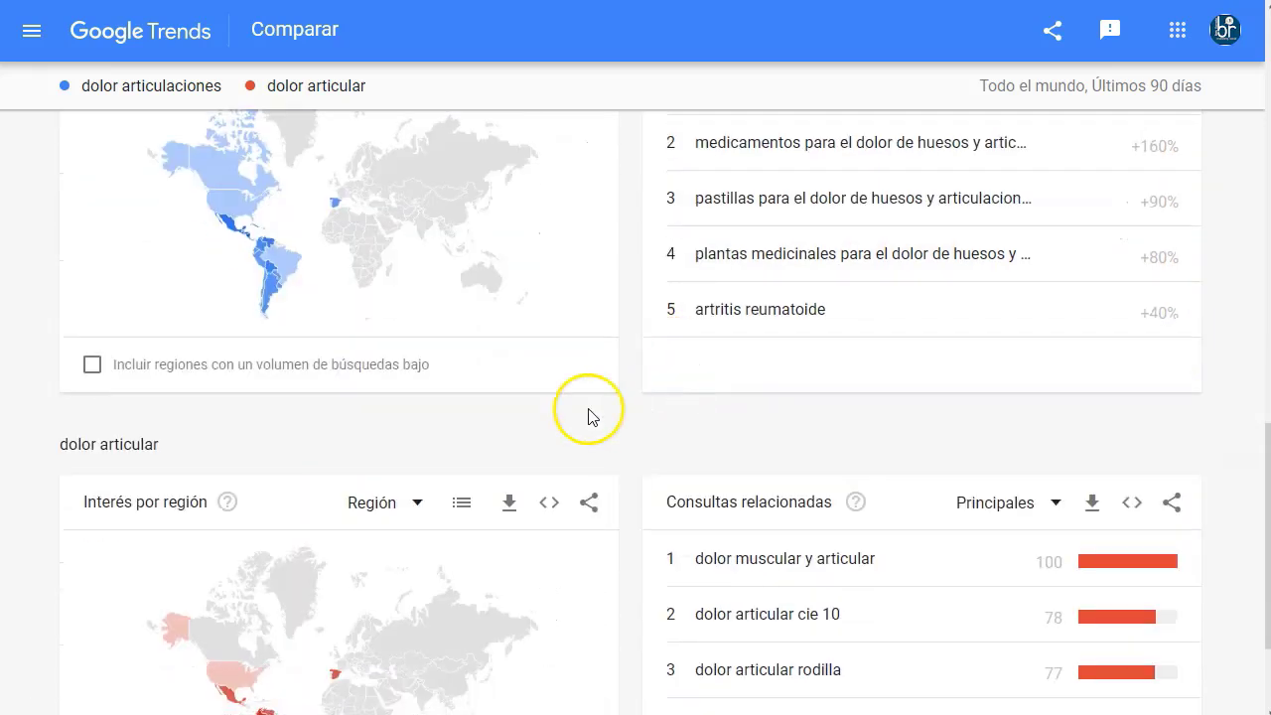
scroll(281, 446, down, 1)
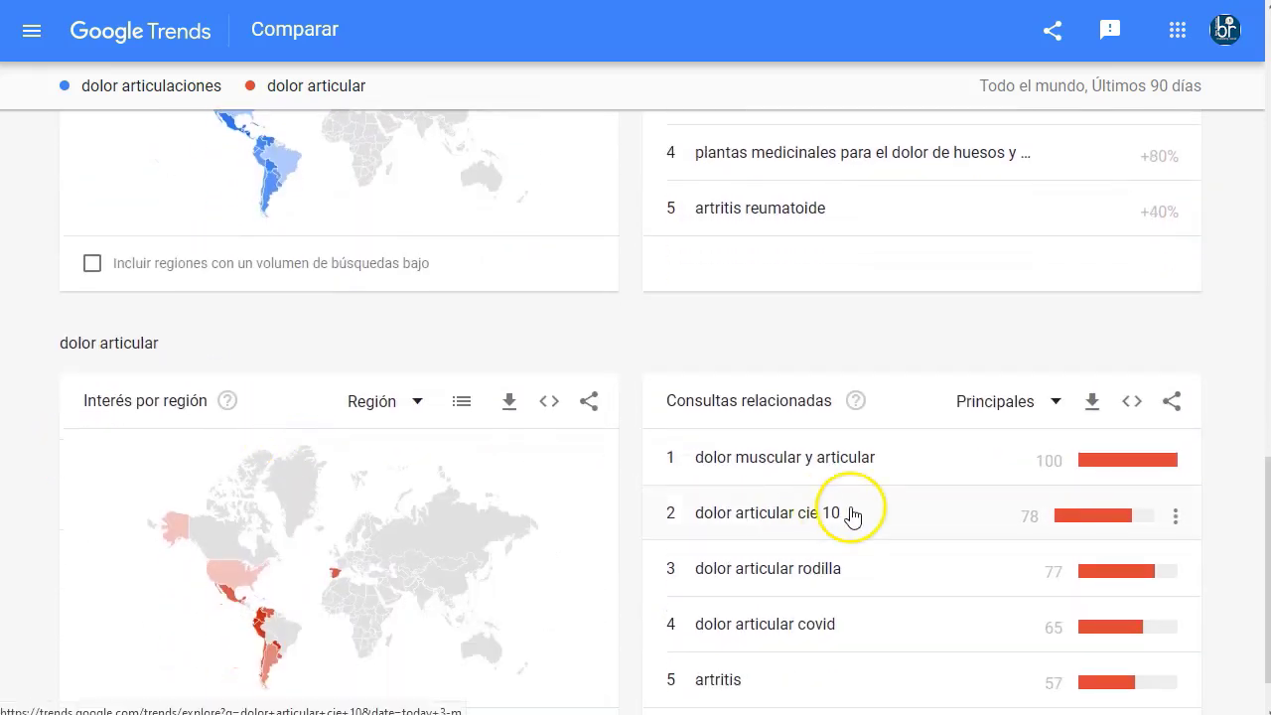
scroll(556, 537, down, 1)
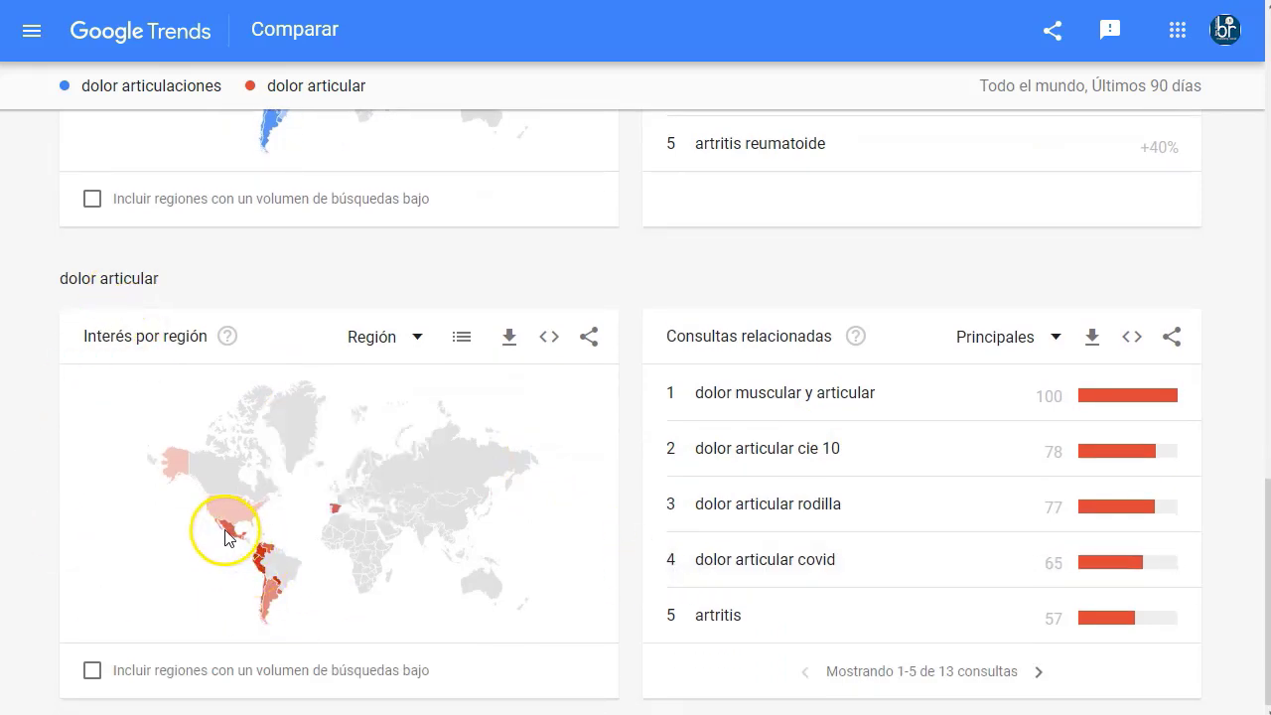
mouse_move(261, 562)
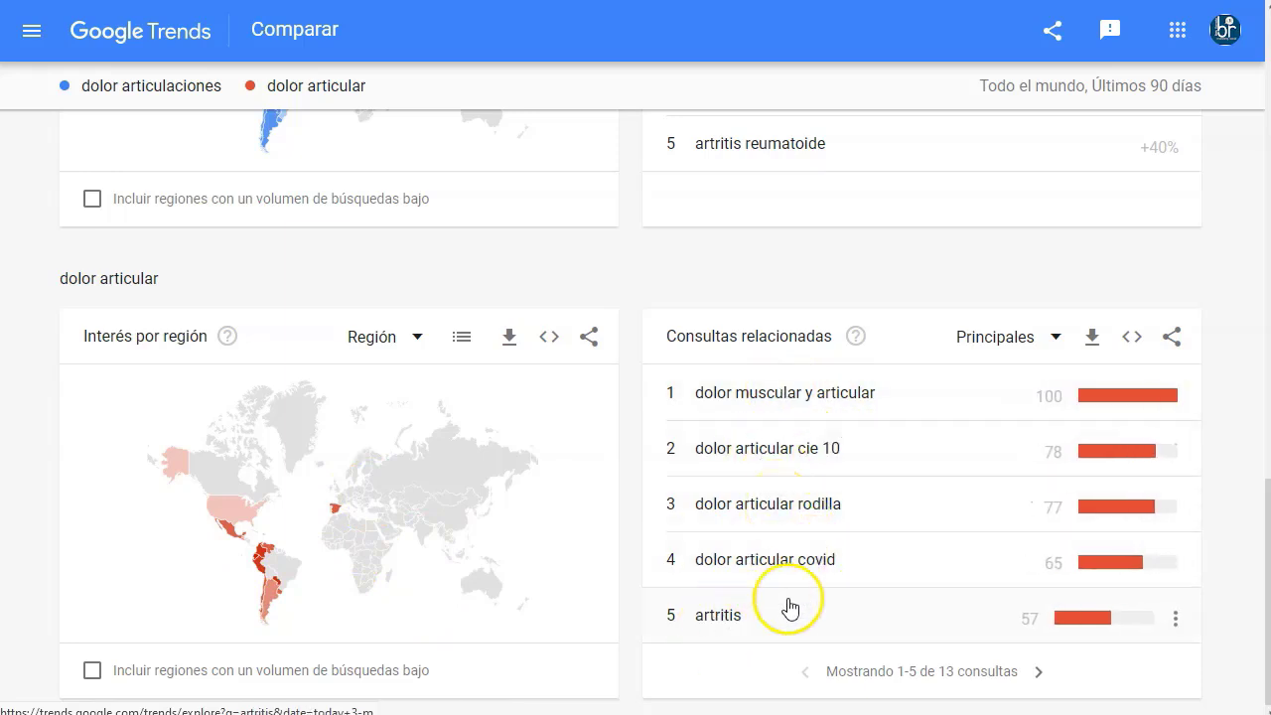
click(1050, 337)
click(1050, 345)
scroll(670, 291, up, 3)
scroll(671, 291, up, 11)
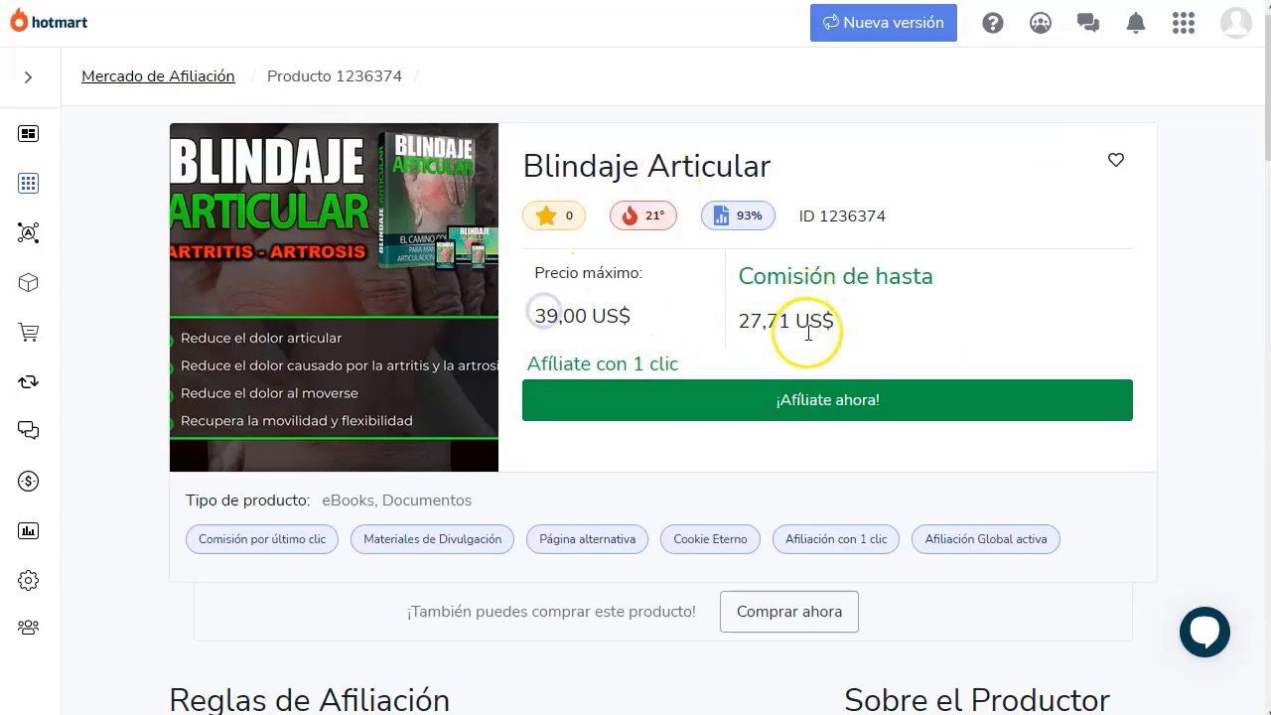
- Join the affiliate program of the Blindaje Articular product, accepting the affiliate terms of use
click(805, 403)
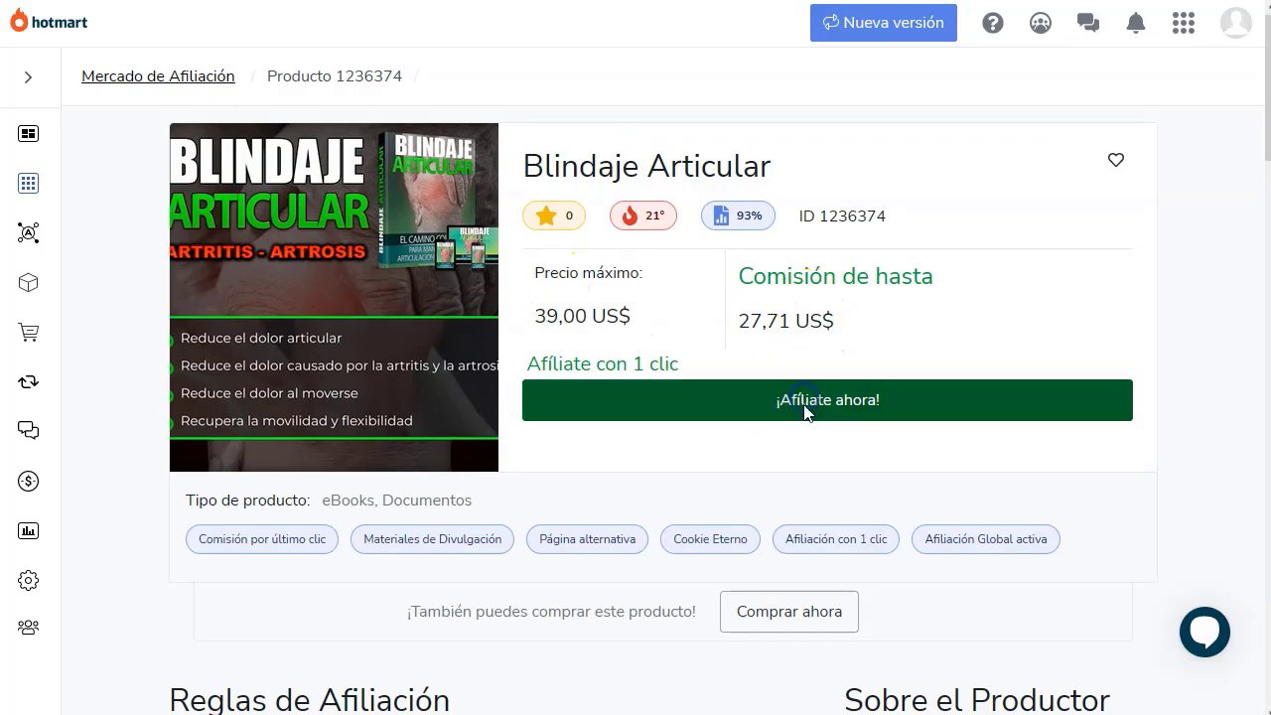
scroll(774, 514, down, 3)
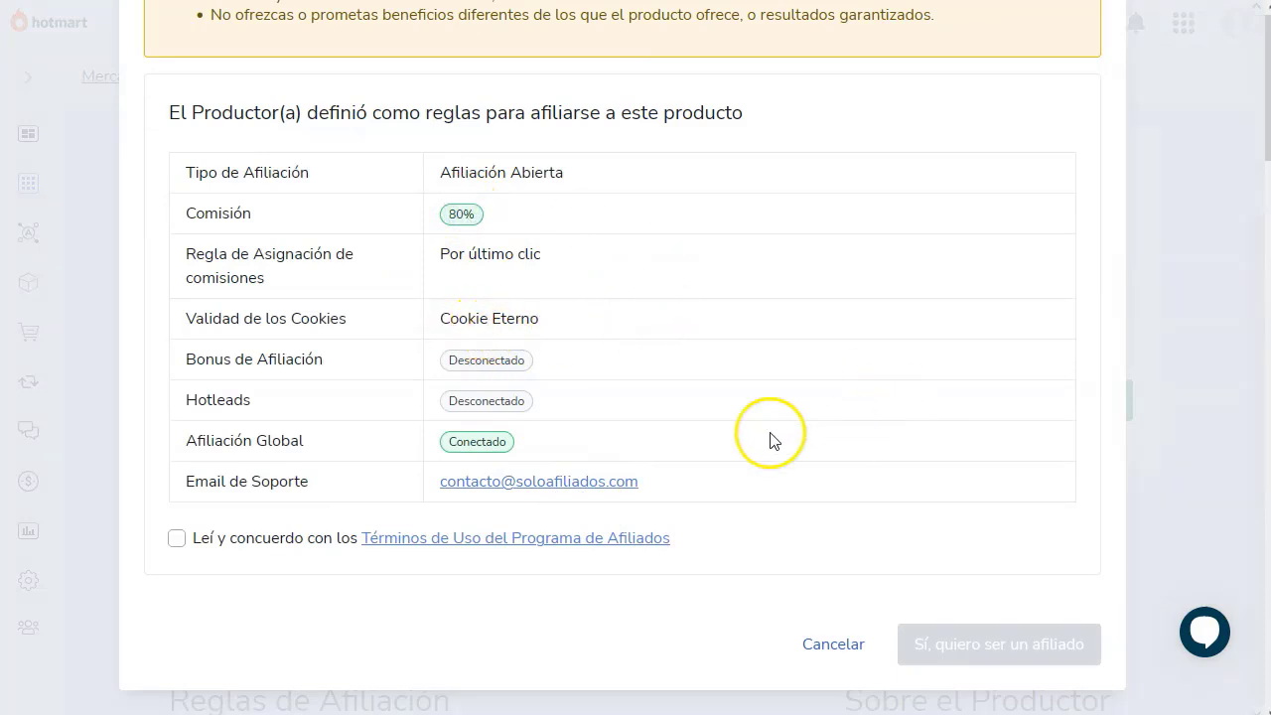
click(177, 539)
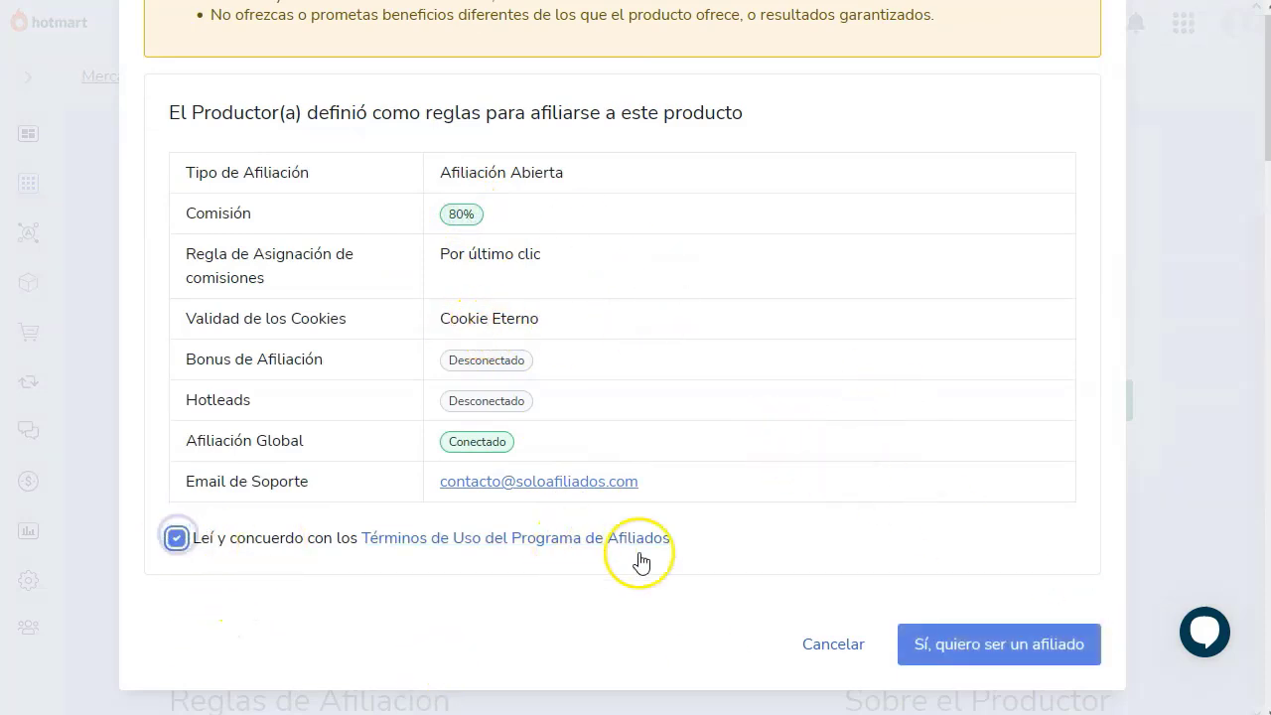
click(980, 648)
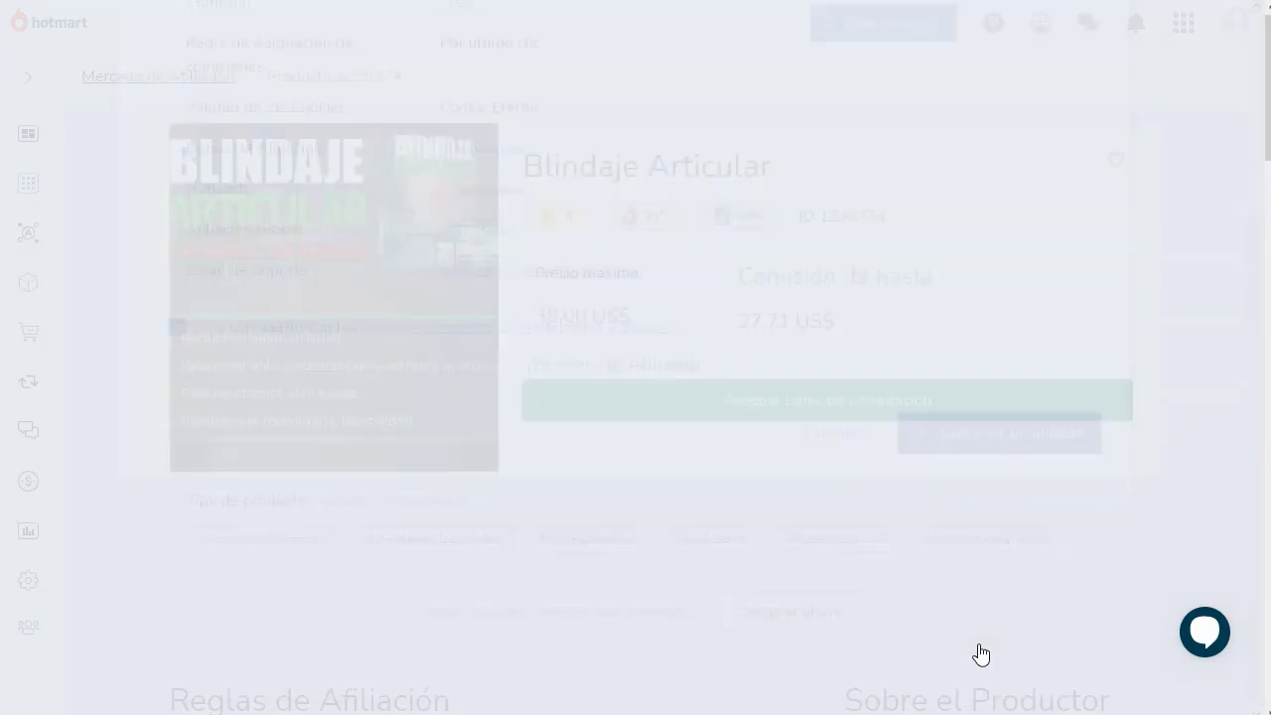
- Open the product's affiliate links and copy the one for "Landing Page tipo Encuesta (Pagina final hacia video)"
click(861, 403)
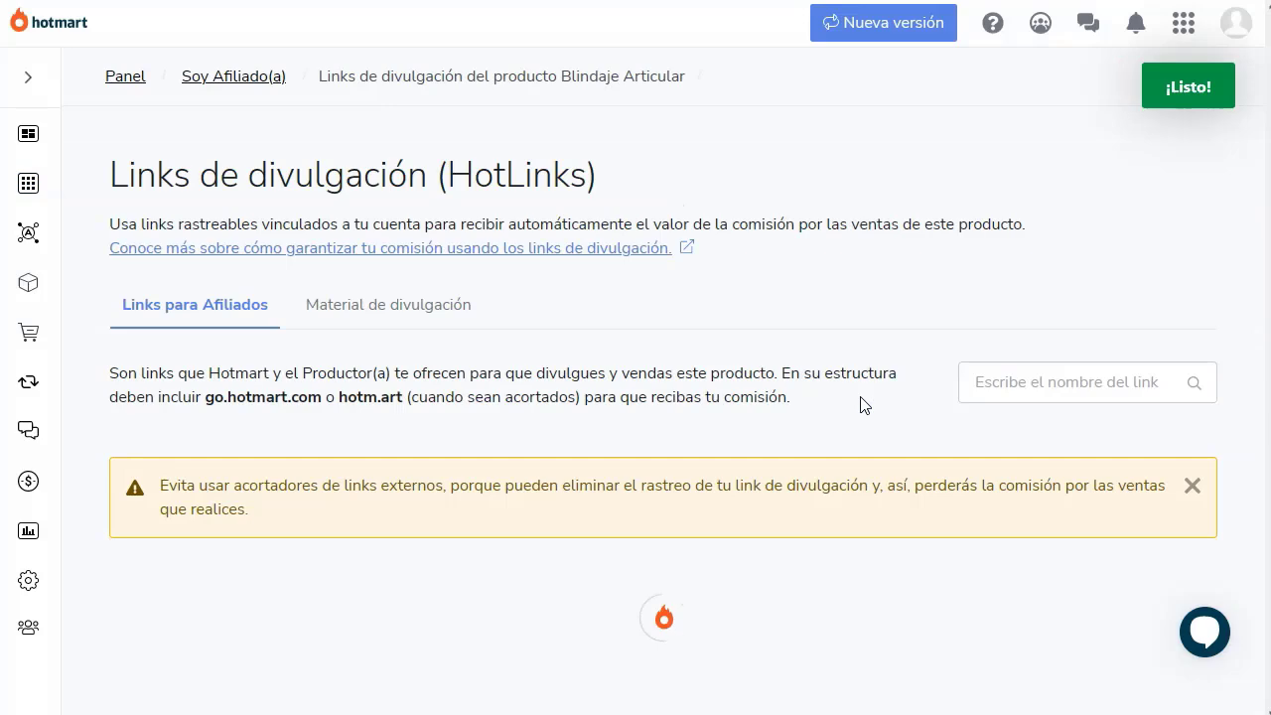
click(760, 389)
scroll(347, 365, down, 2)
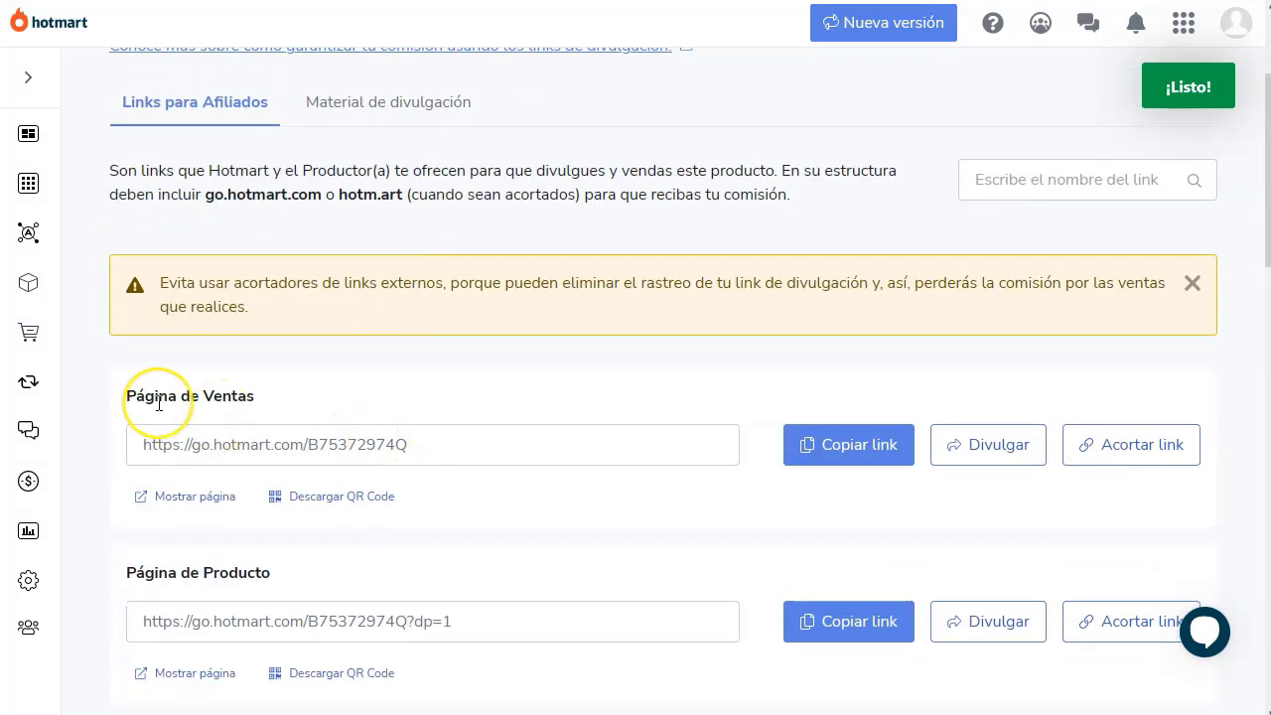
scroll(159, 403, down, 2)
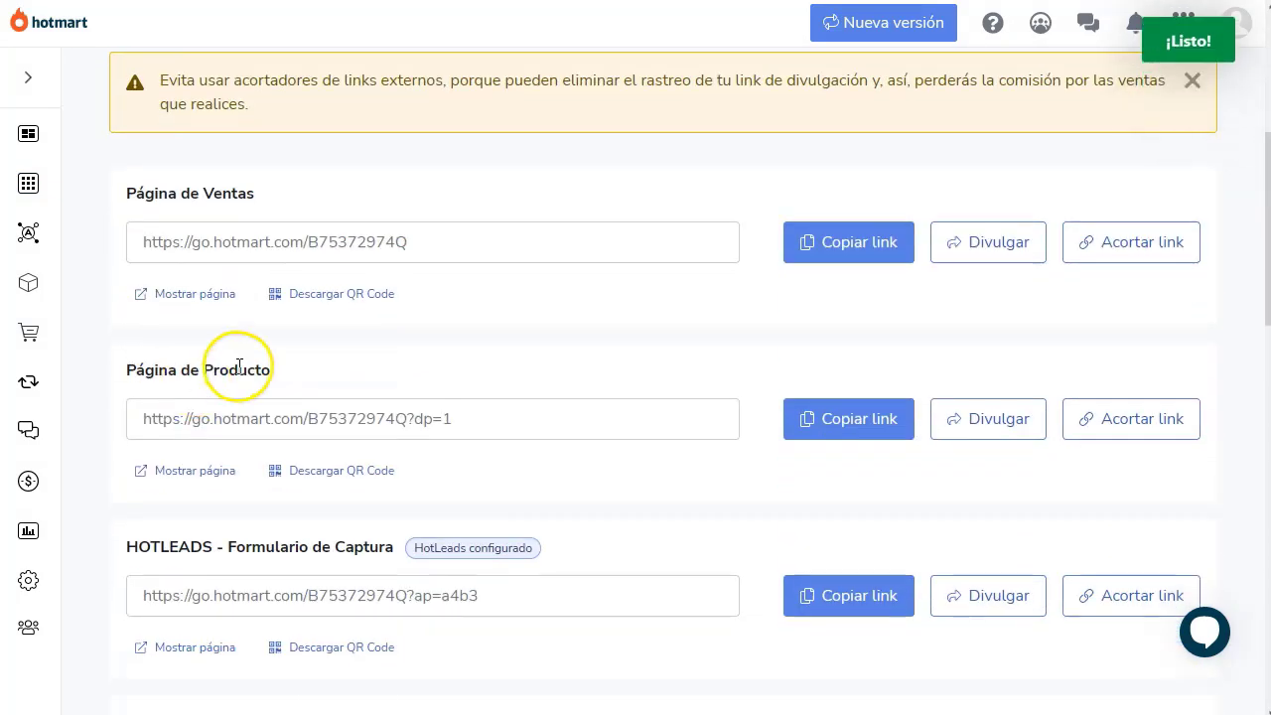
scroll(240, 368, down, 1)
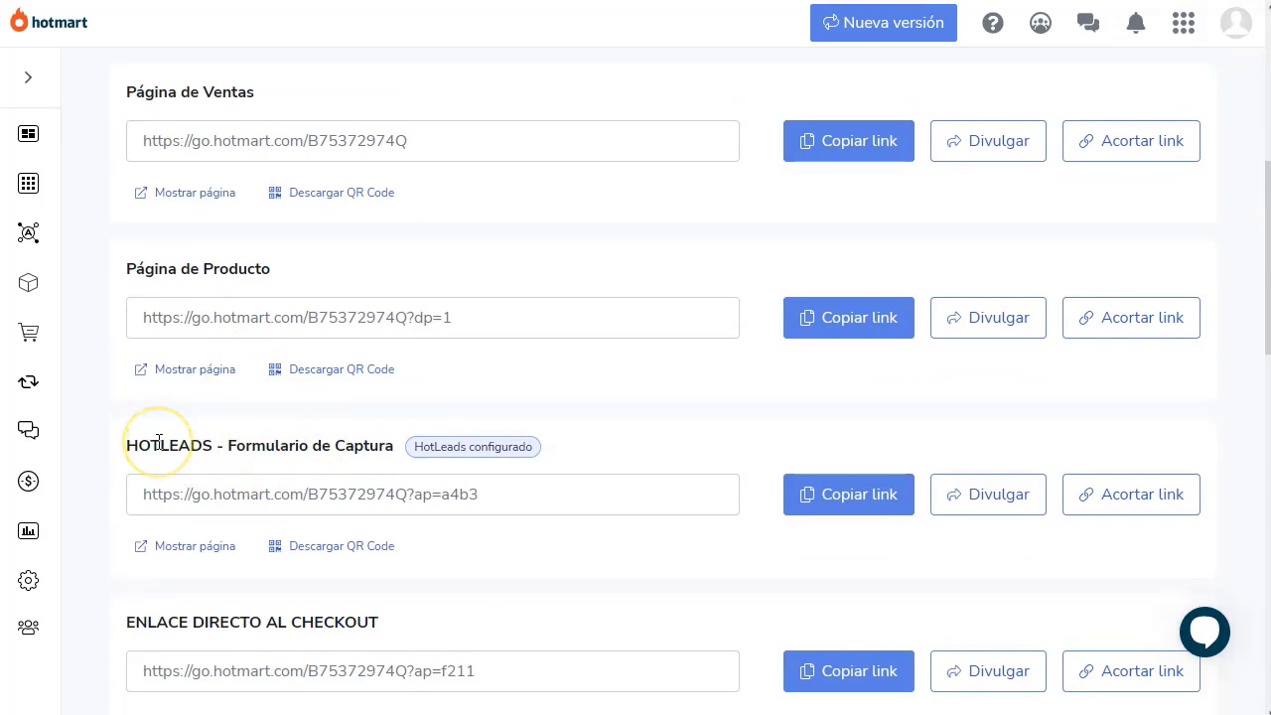
scroll(169, 467, down, 1)
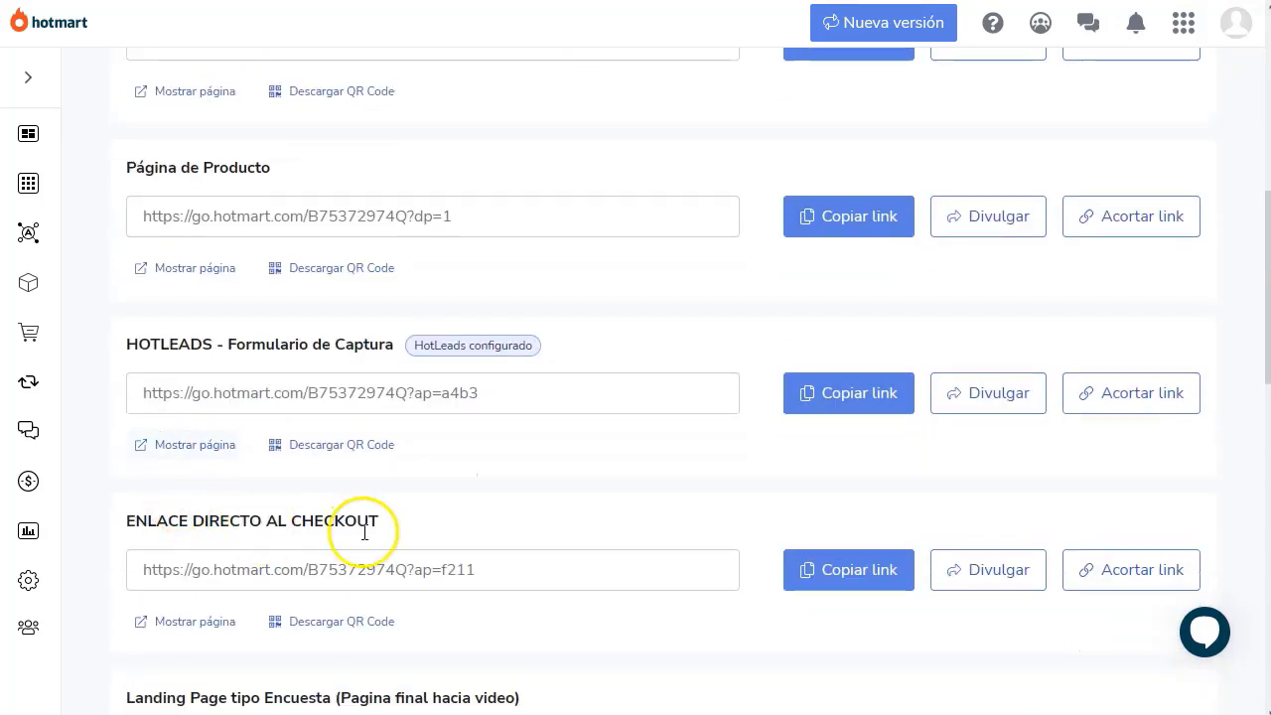
scroll(373, 531, down, 3)
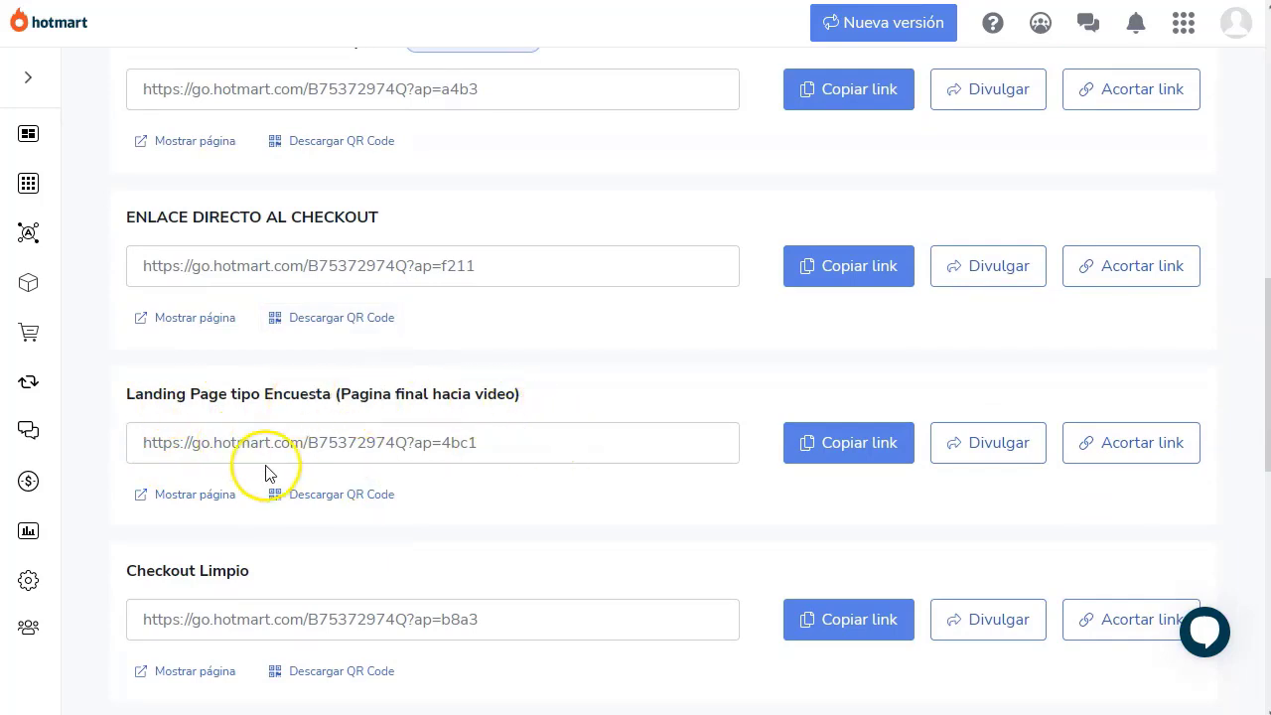
click(856, 445)
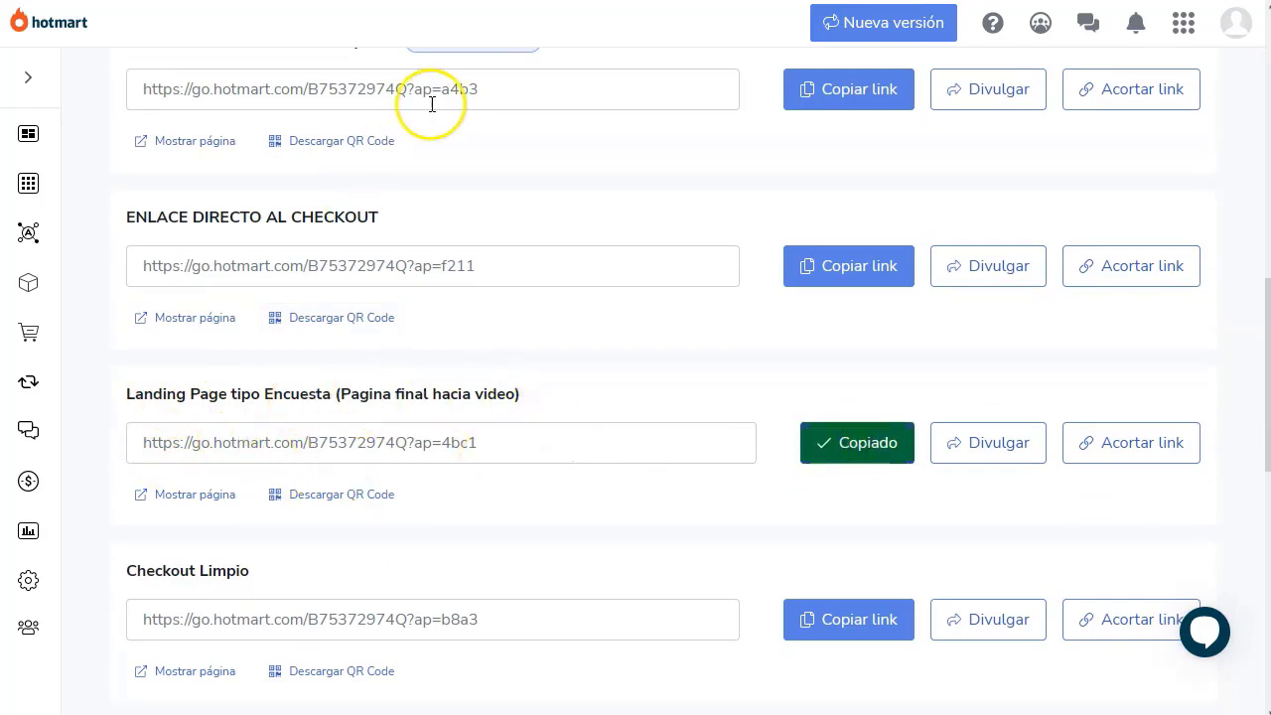
- Load the copied landing page link in a new browser tab and look over the questionnaire's first page
key(ctrl+t)
click(573, 317)
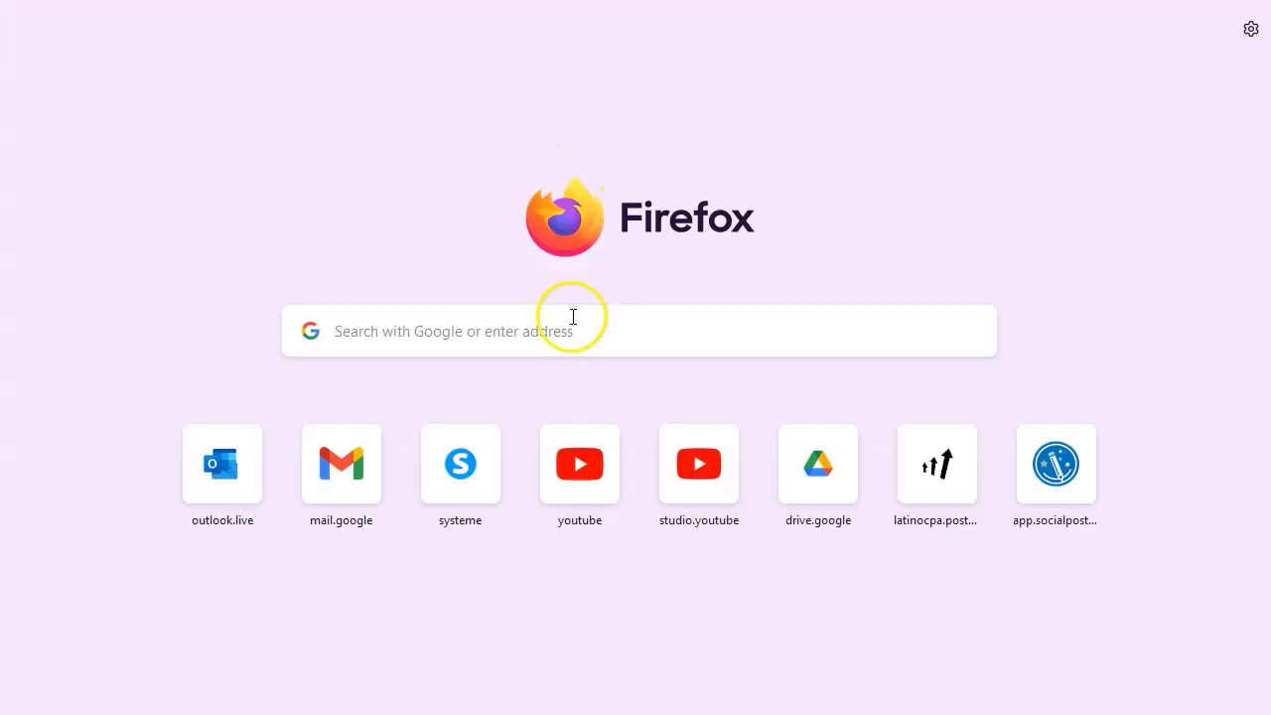
right_click(573, 319)
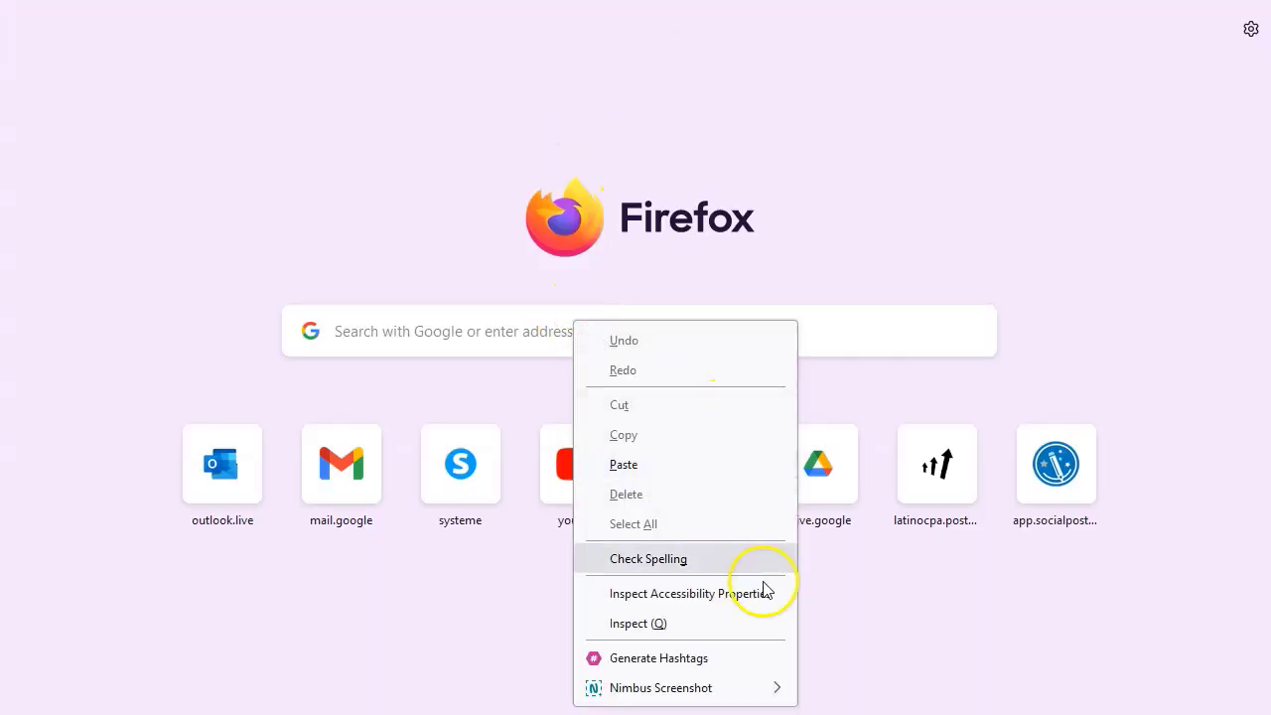
click(685, 465)
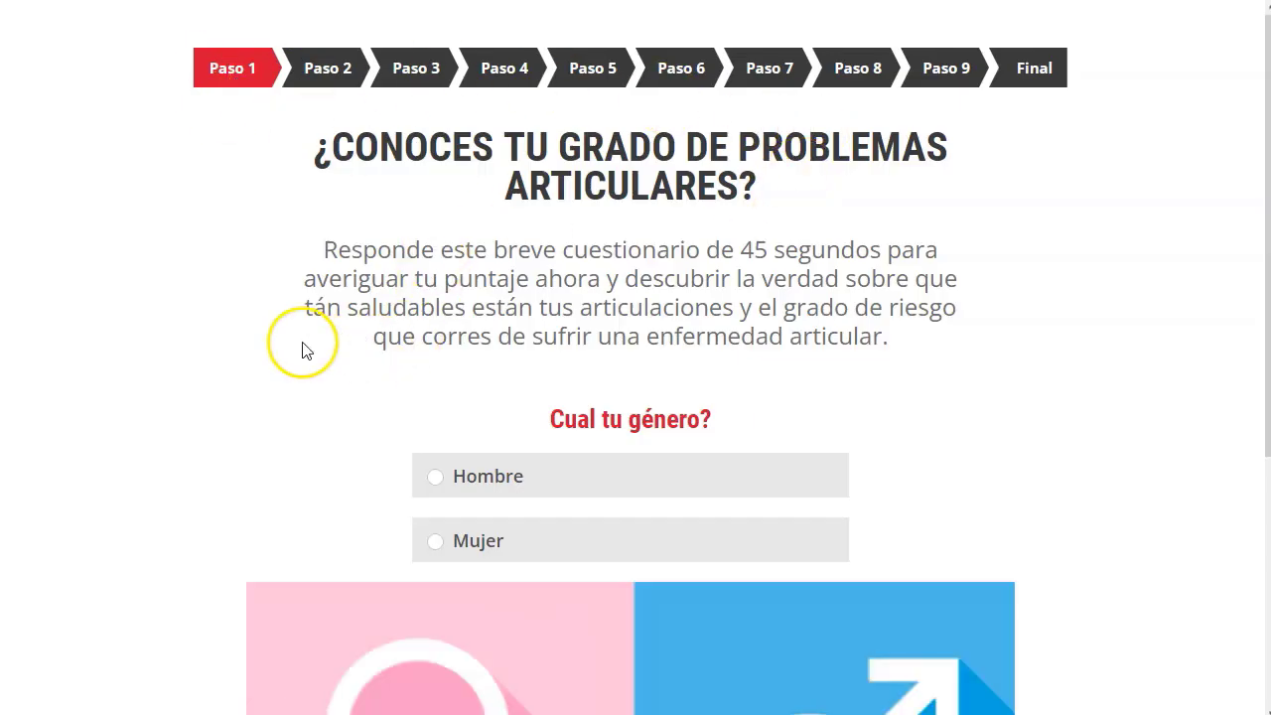
scroll(305, 350, down, 2)
scroll(298, 355, down, 3)
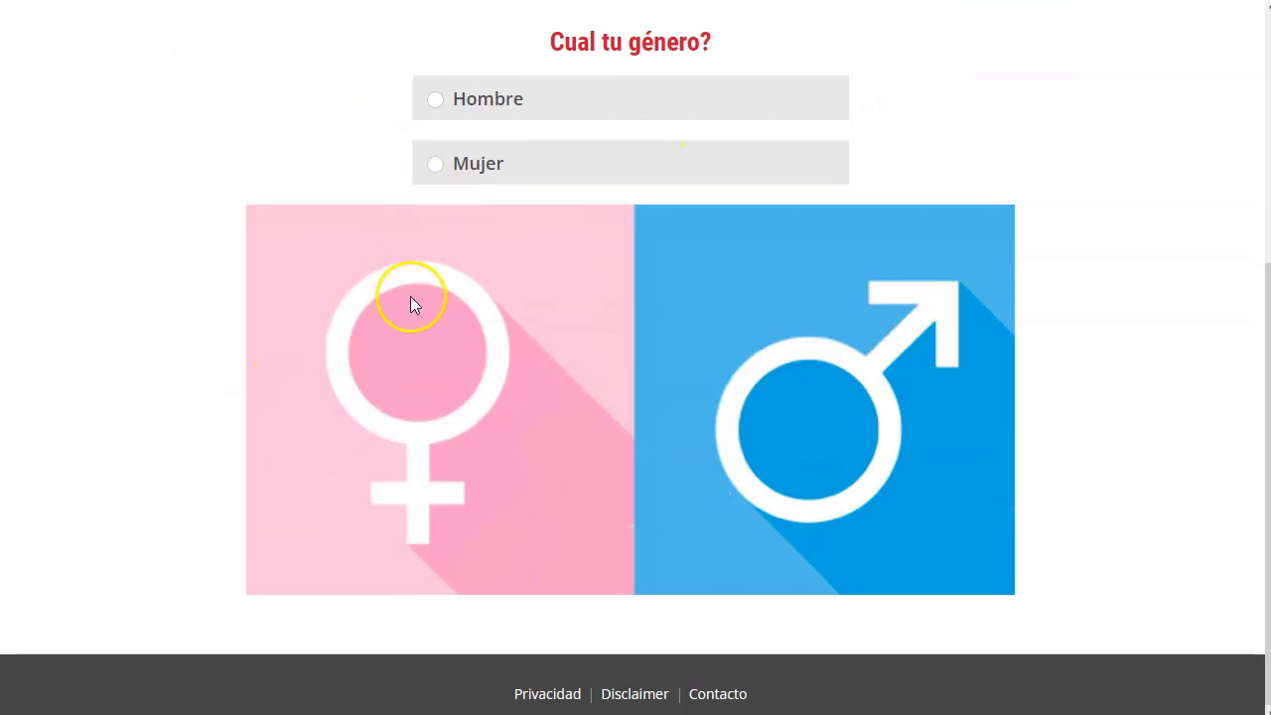
- Answer the questionnaire's gender, age and body type questions with Mujer, 30 y 40 and Con Sobrepeso
scroll(496, 338, up, 3)
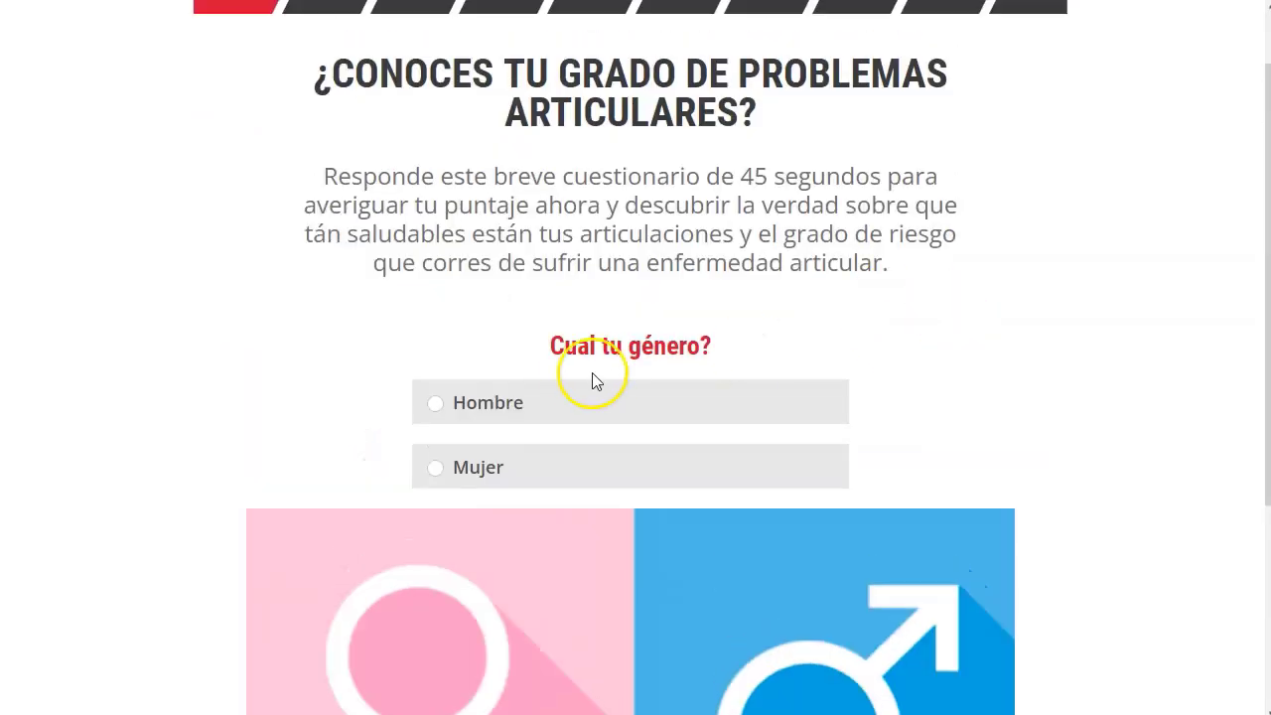
click(509, 473)
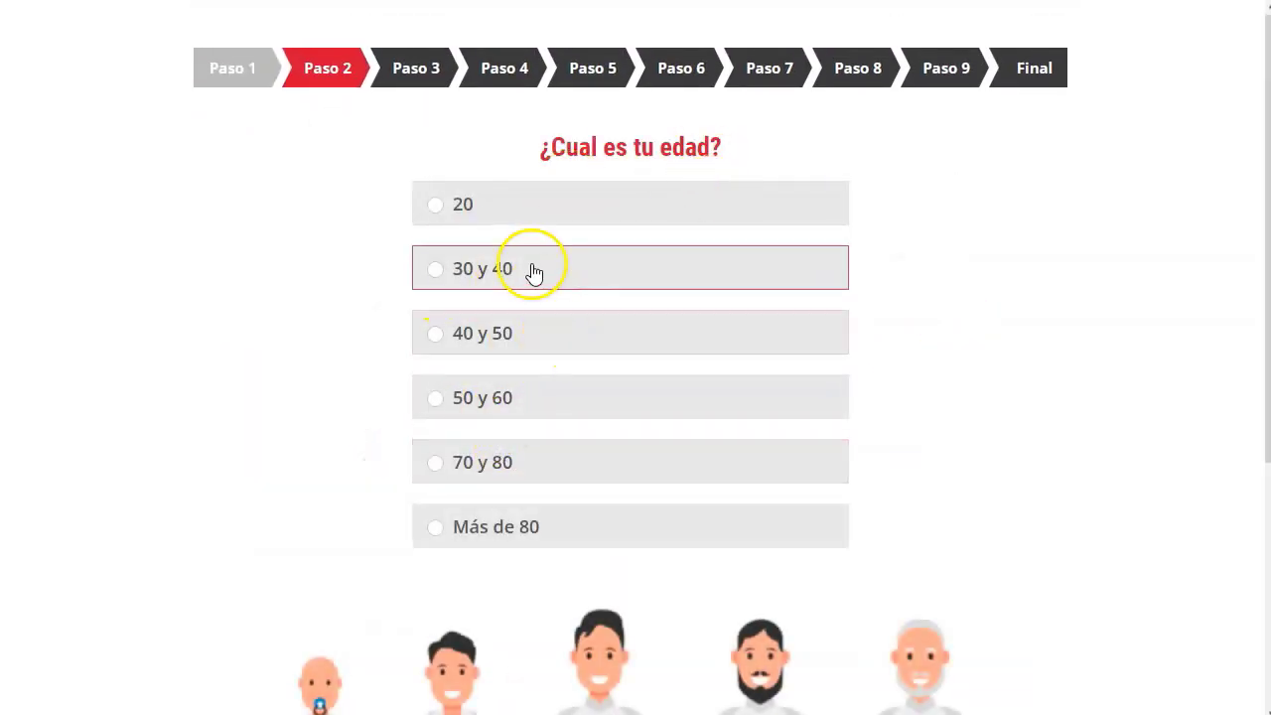
click(533, 270)
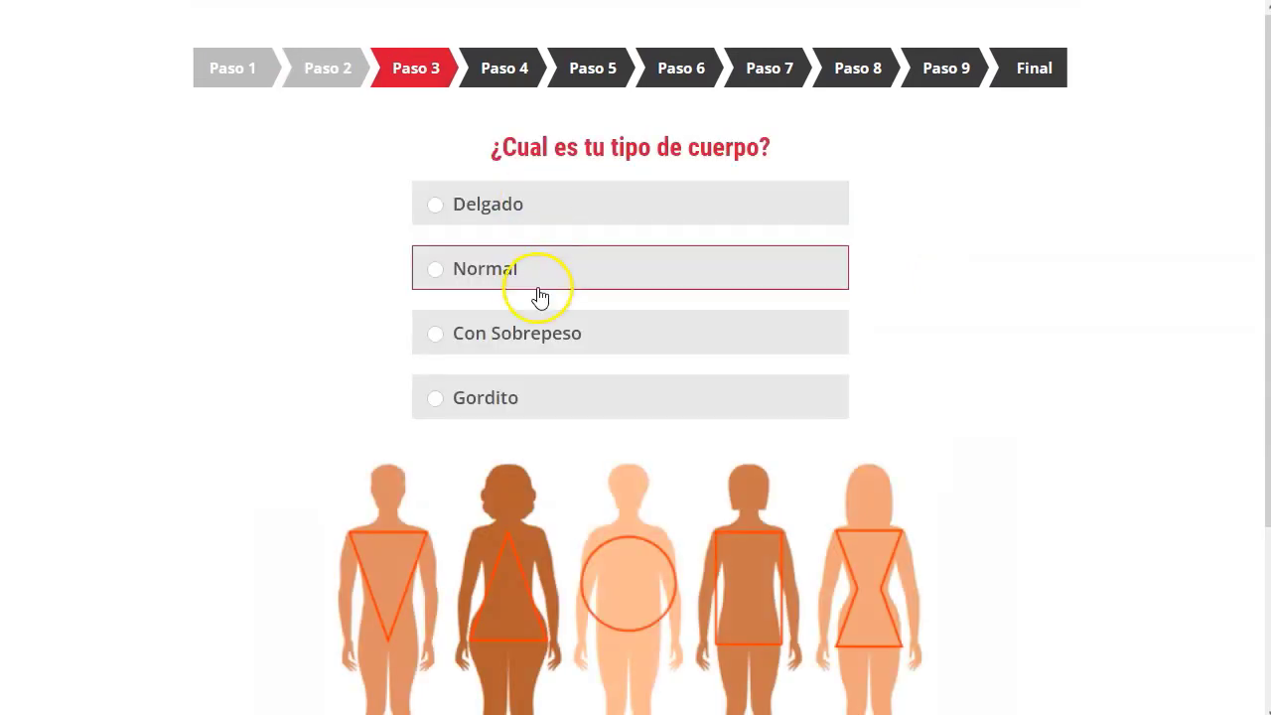
click(613, 327)
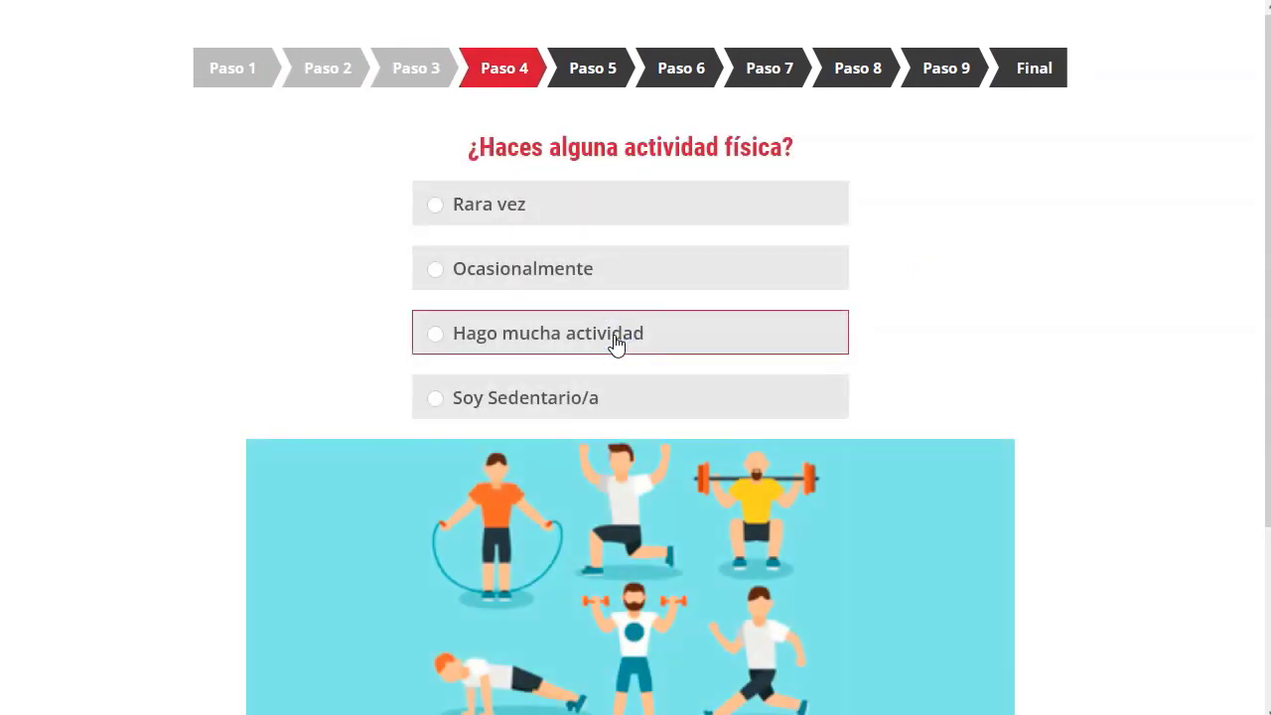
- Continue the questionnaire through physical activity, answering Con movimientos ligeros for joint pain, Las rodillas for the joint and Intenso for intensity
click(575, 203)
click(717, 278)
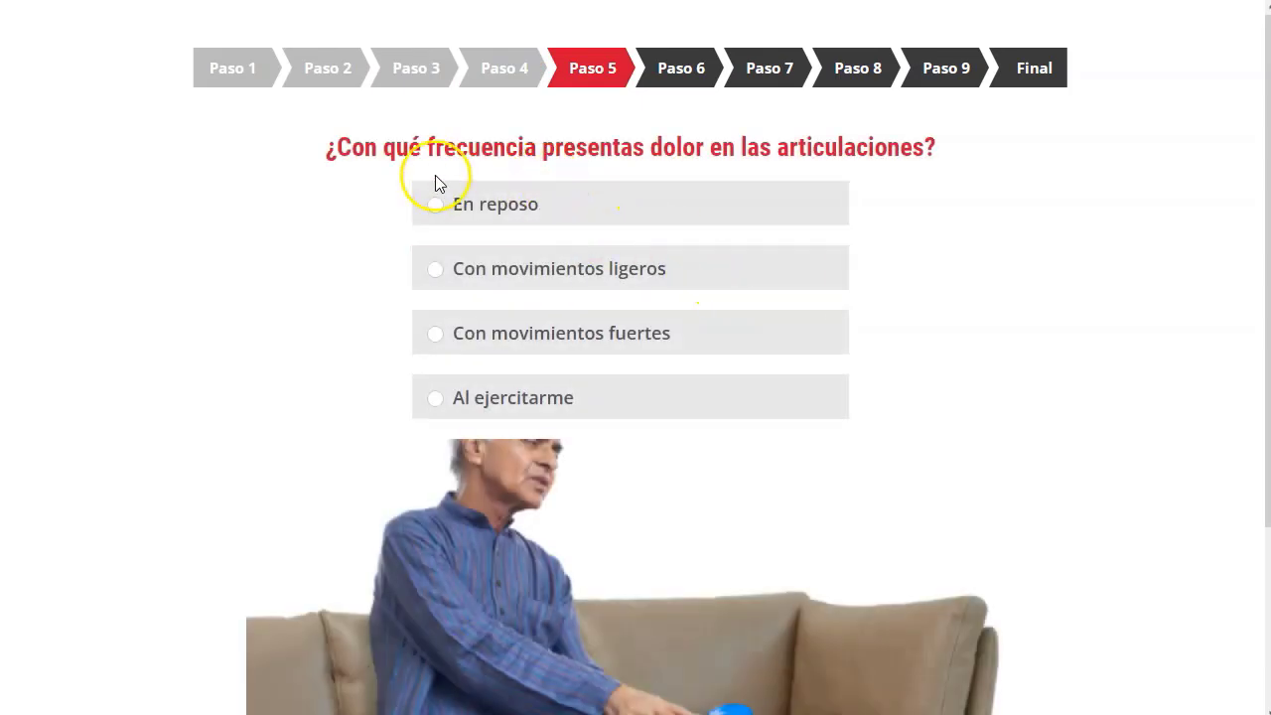
click(681, 285)
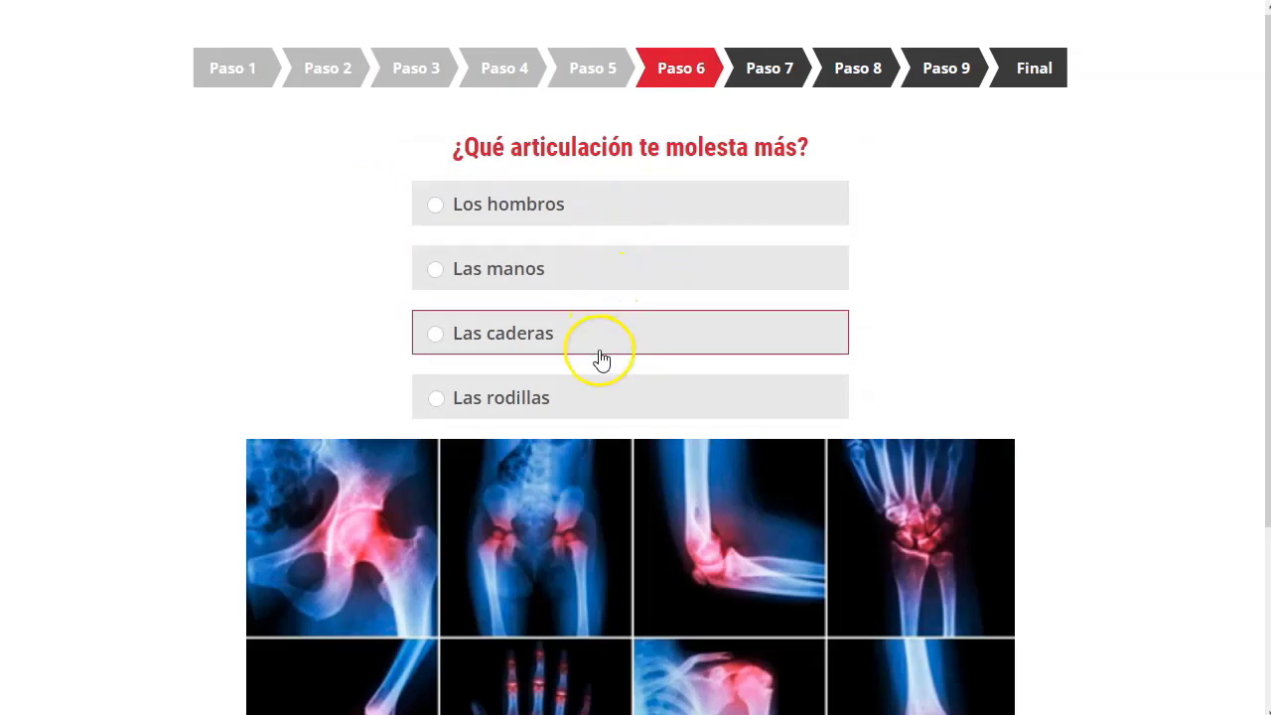
click(587, 401)
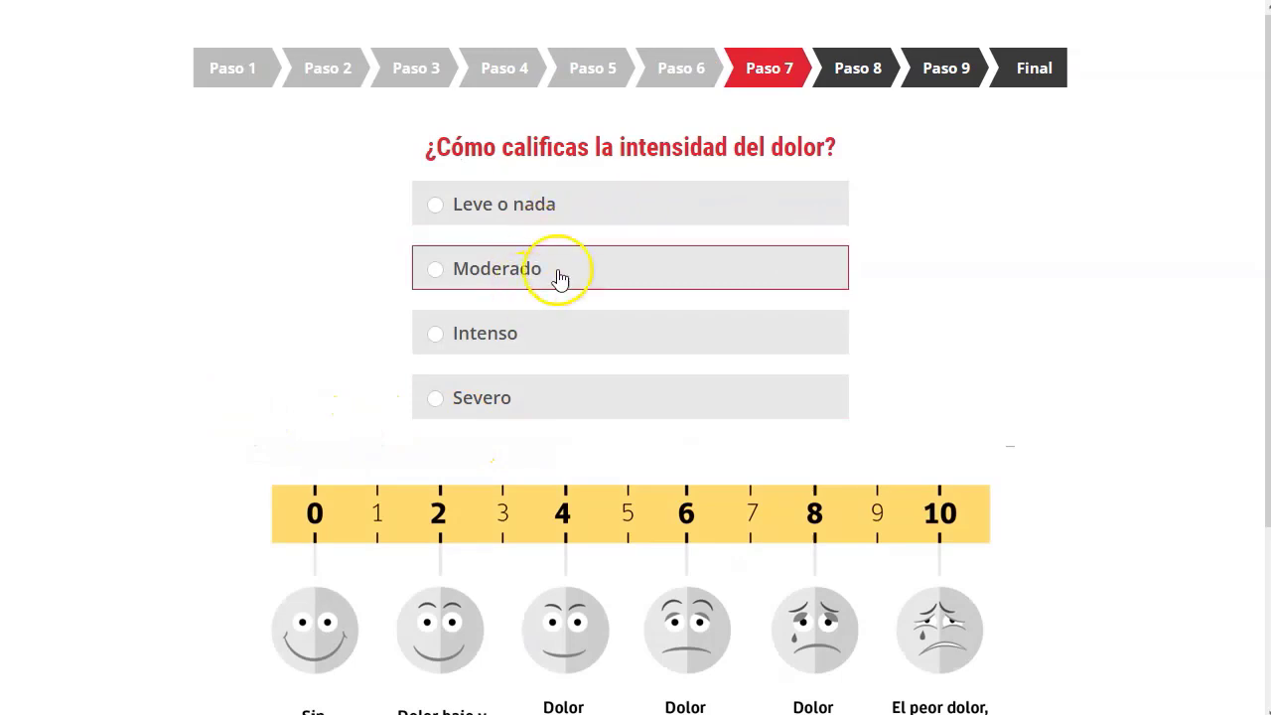
click(547, 353)
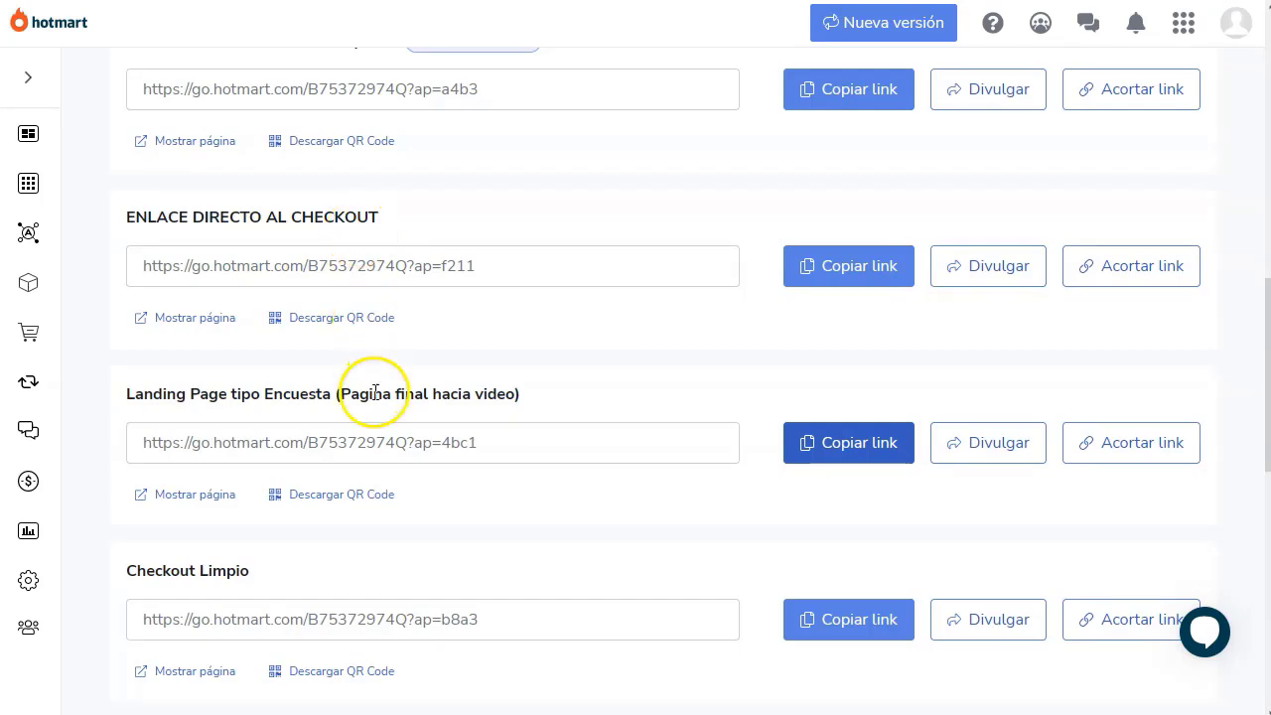
- Look over the other Hotmart affiliate links and copy "Landing Page tipo Encuesta (Pagina final hacia video)" again
scroll(367, 397, down, 2)
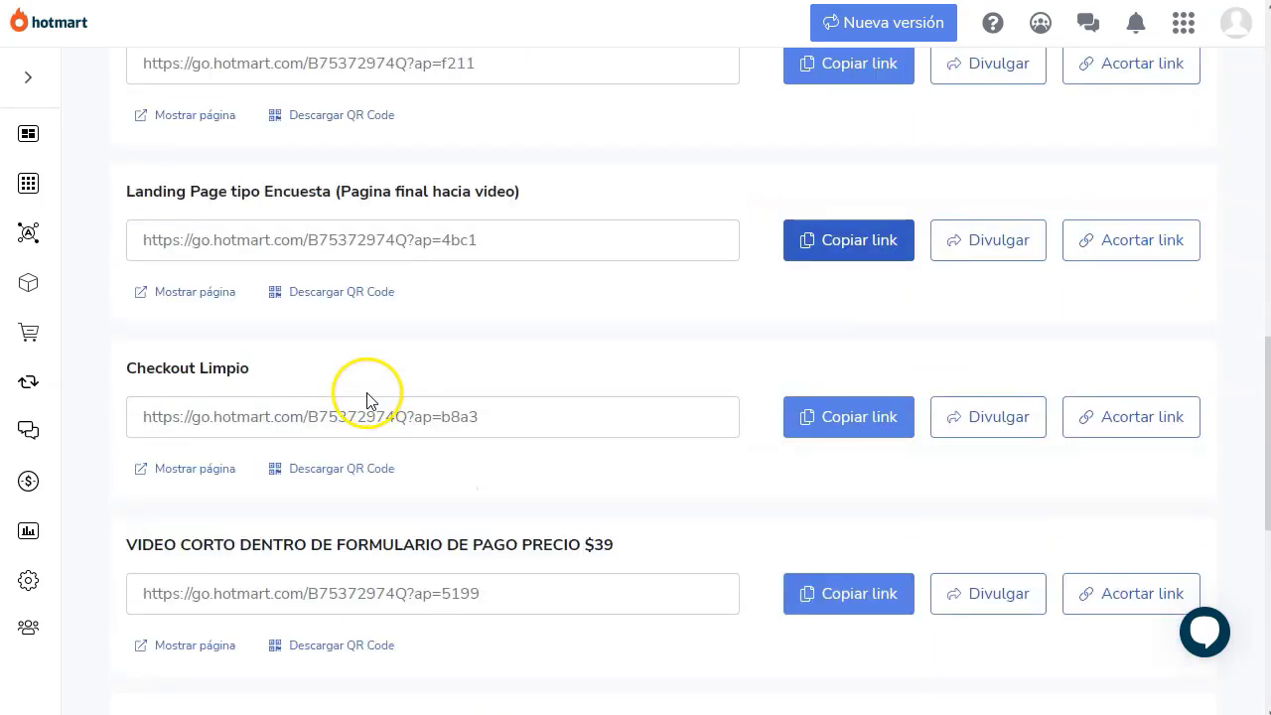
scroll(228, 411, down, 2)
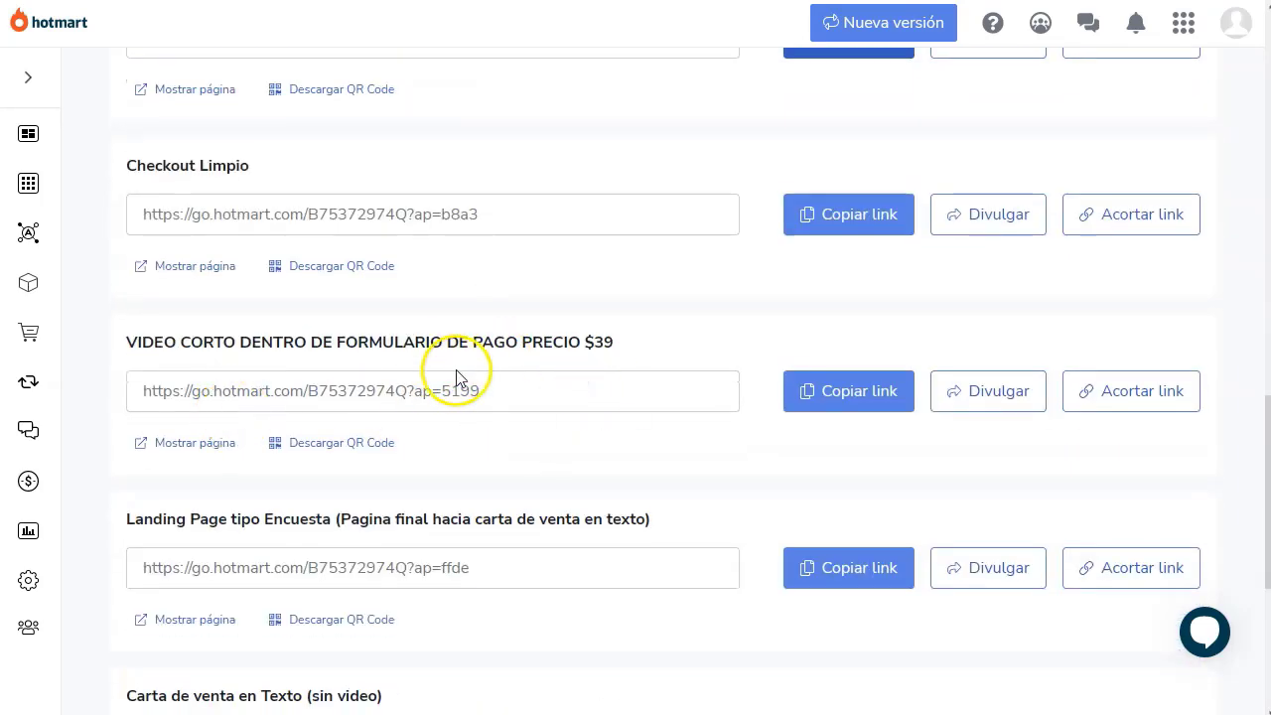
scroll(331, 383, down, 1)
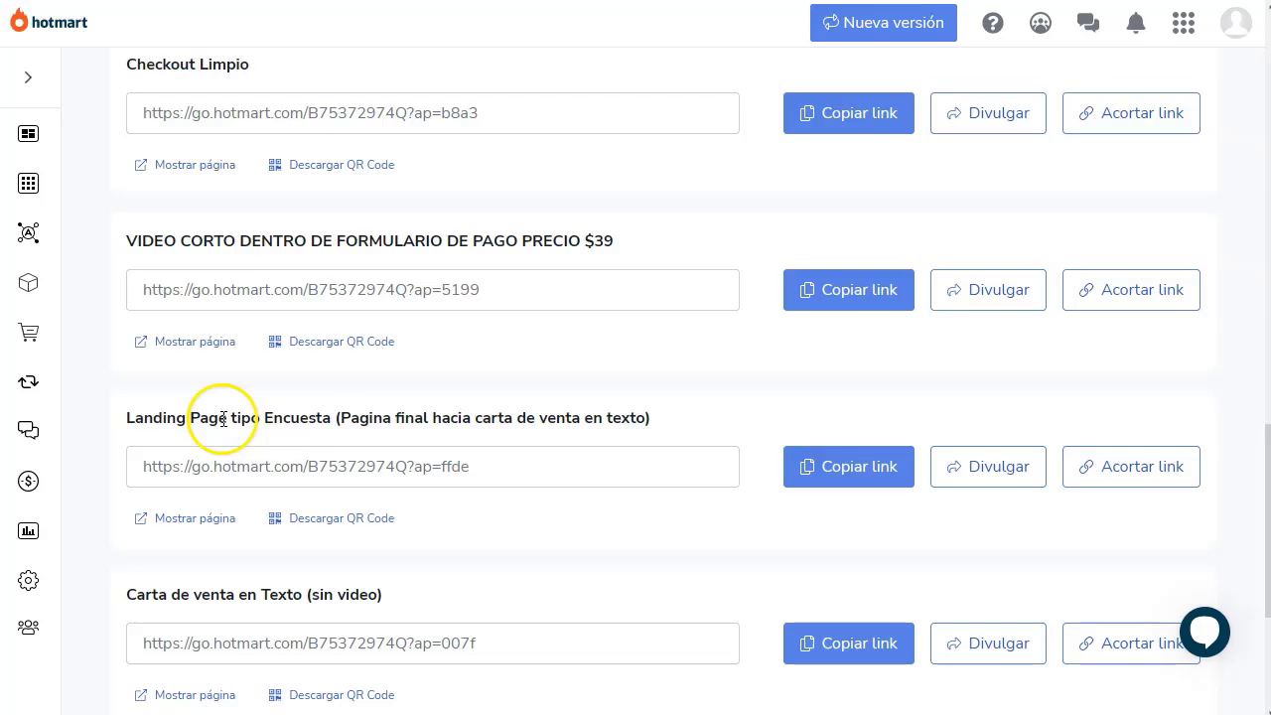
scroll(223, 422, down, 3)
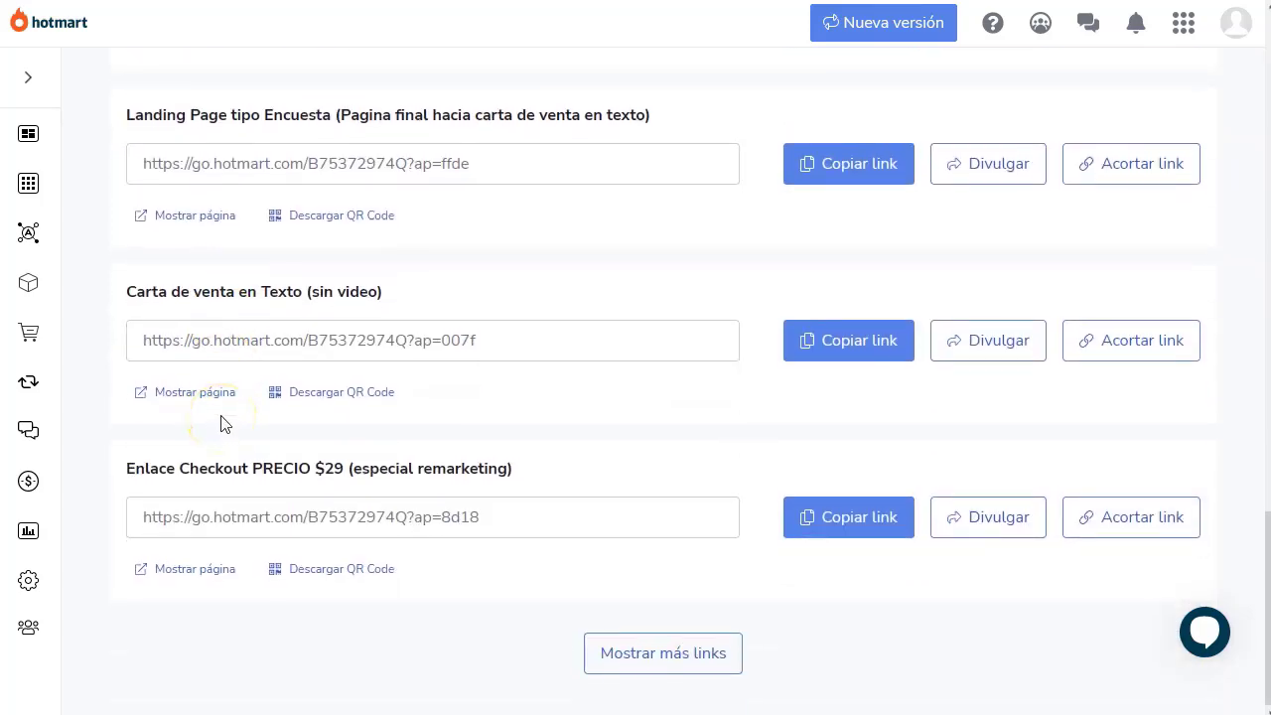
scroll(223, 424, up, 3)
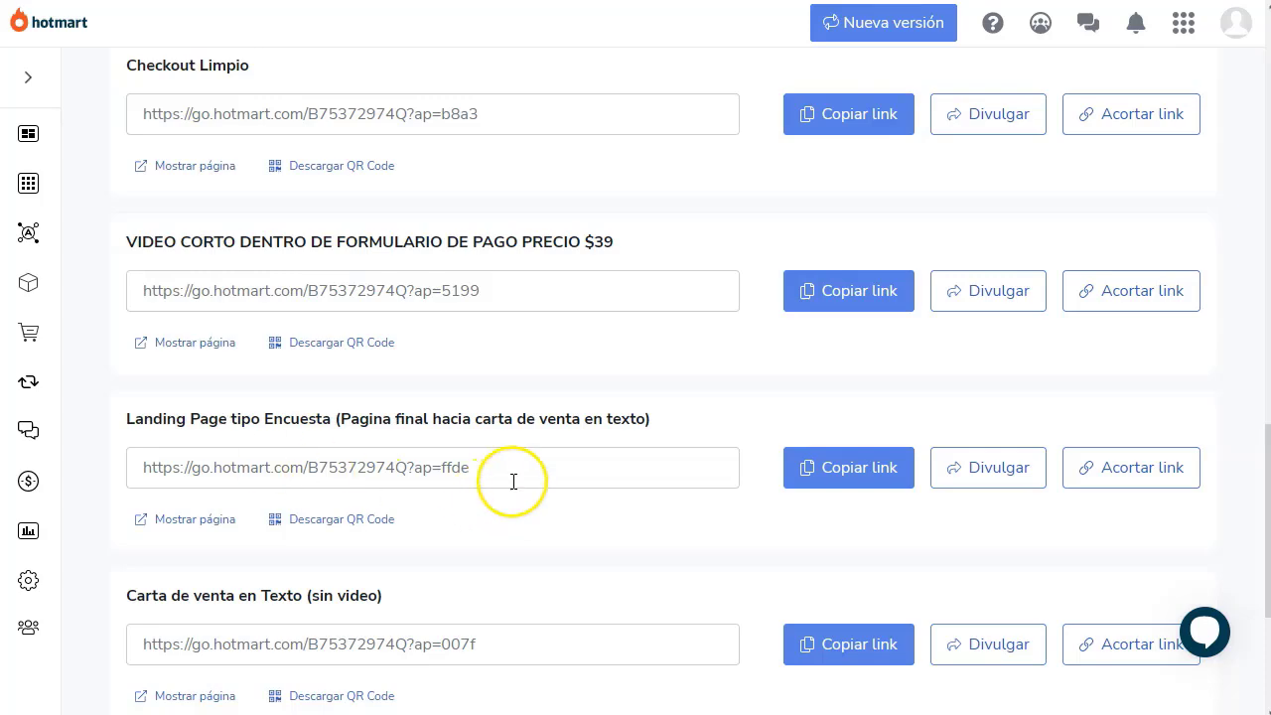
scroll(227, 420, up, 4)
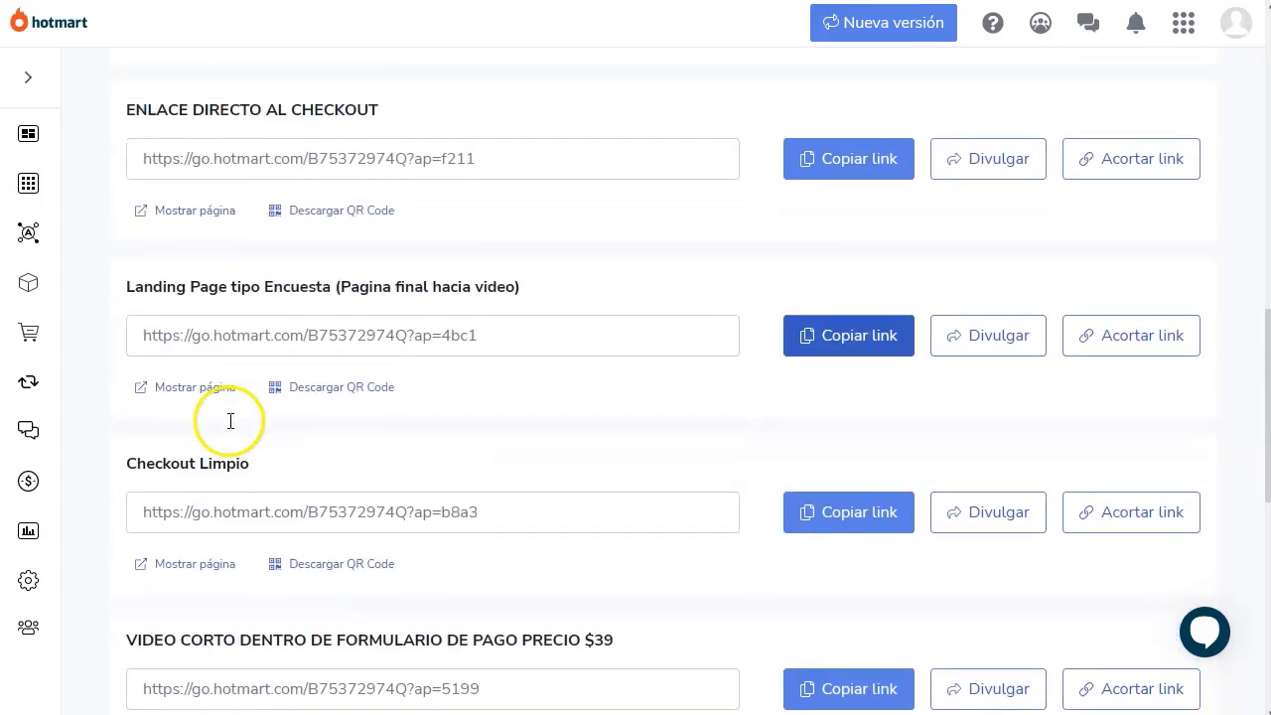
click(854, 342)
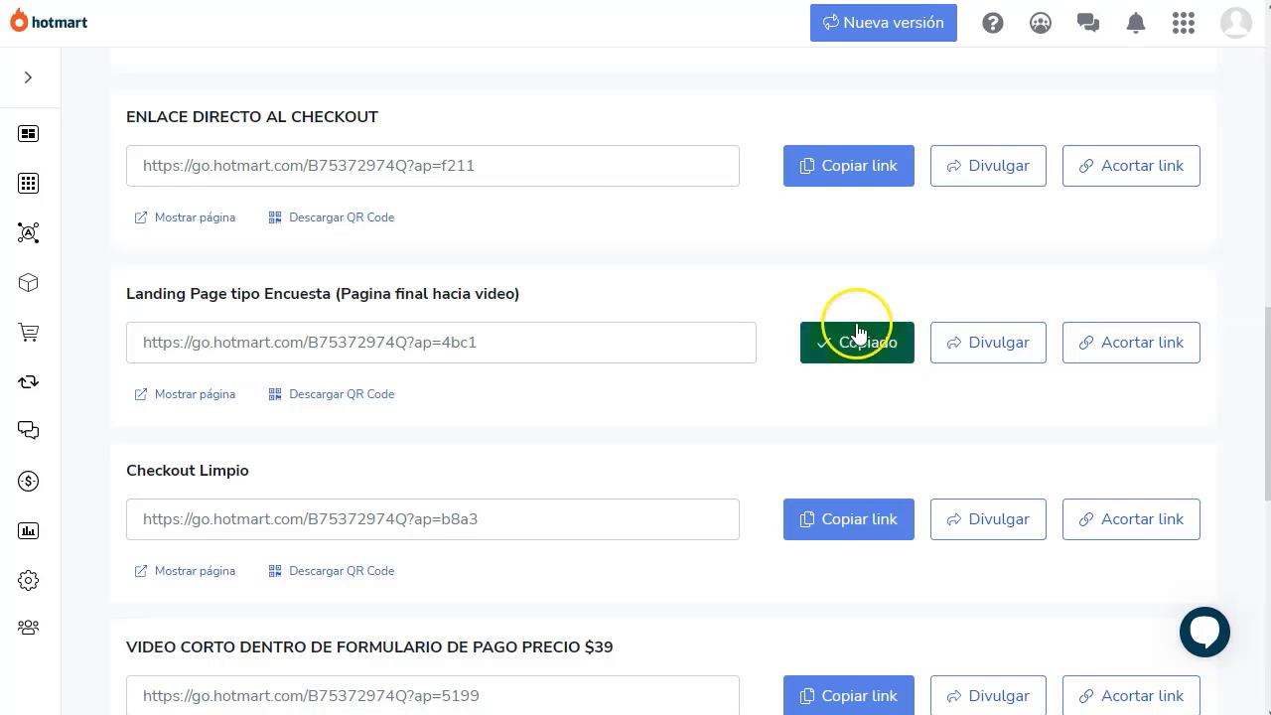
- Shorten the video survey landing page link with the title dolorarticulaciones and the hotm.art alias adiosdolorarticulaciones
click(1130, 344)
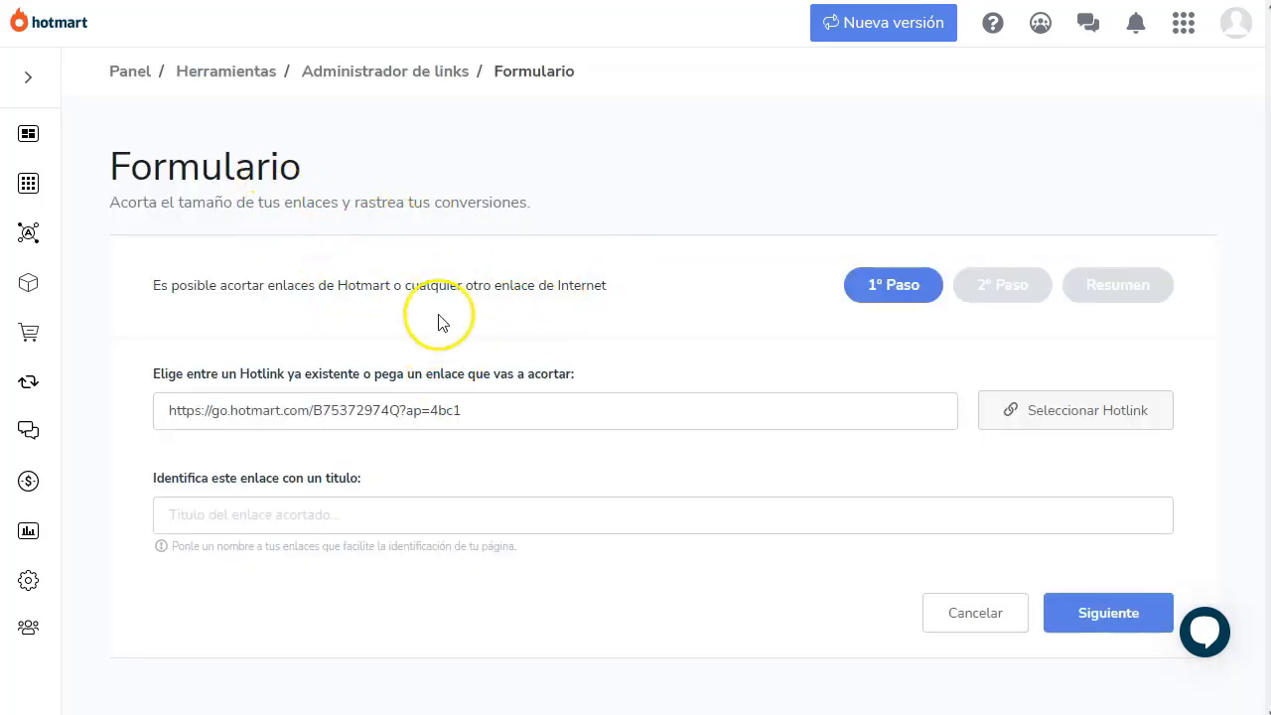
click(350, 515)
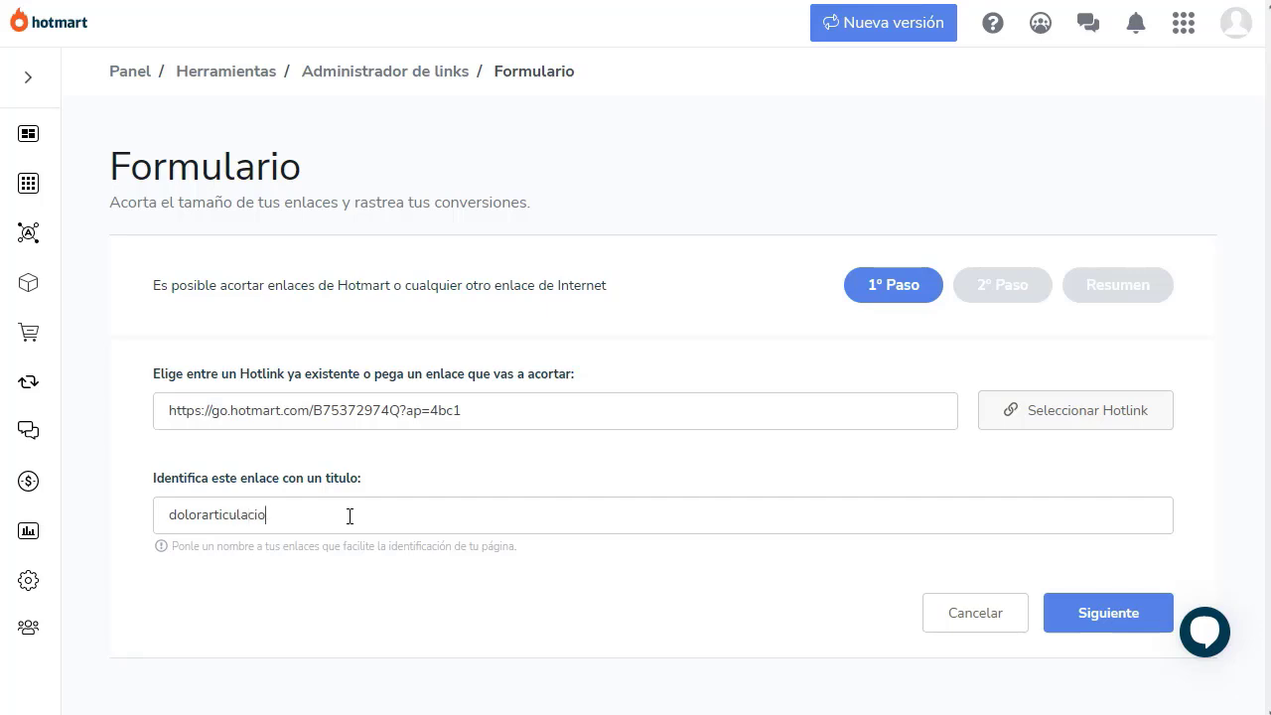
click(1107, 614)
text(aliva)
key(BackSpace)
text(adiosdolorarticulaciones)
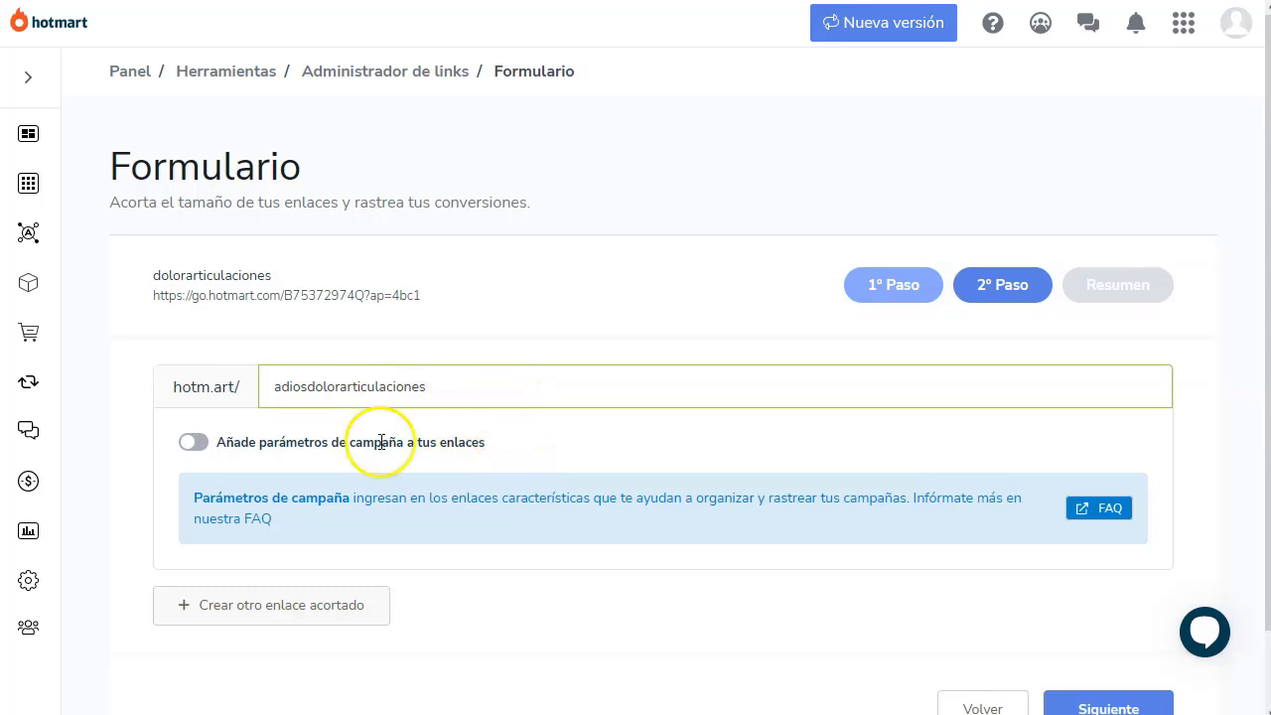
- Add campaign parameters to the short link with yt as both source and medium, and proceed to the summary
click(197, 442)
scroll(476, 594, down, 2)
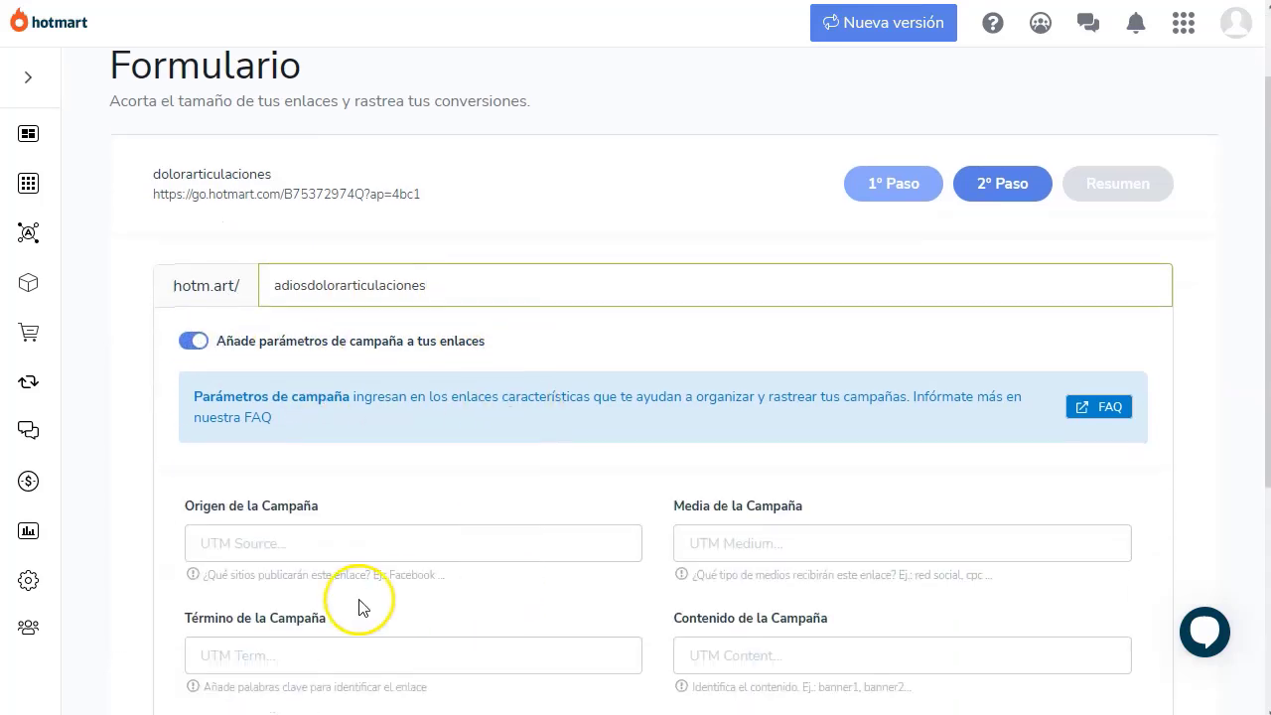
click(524, 548)
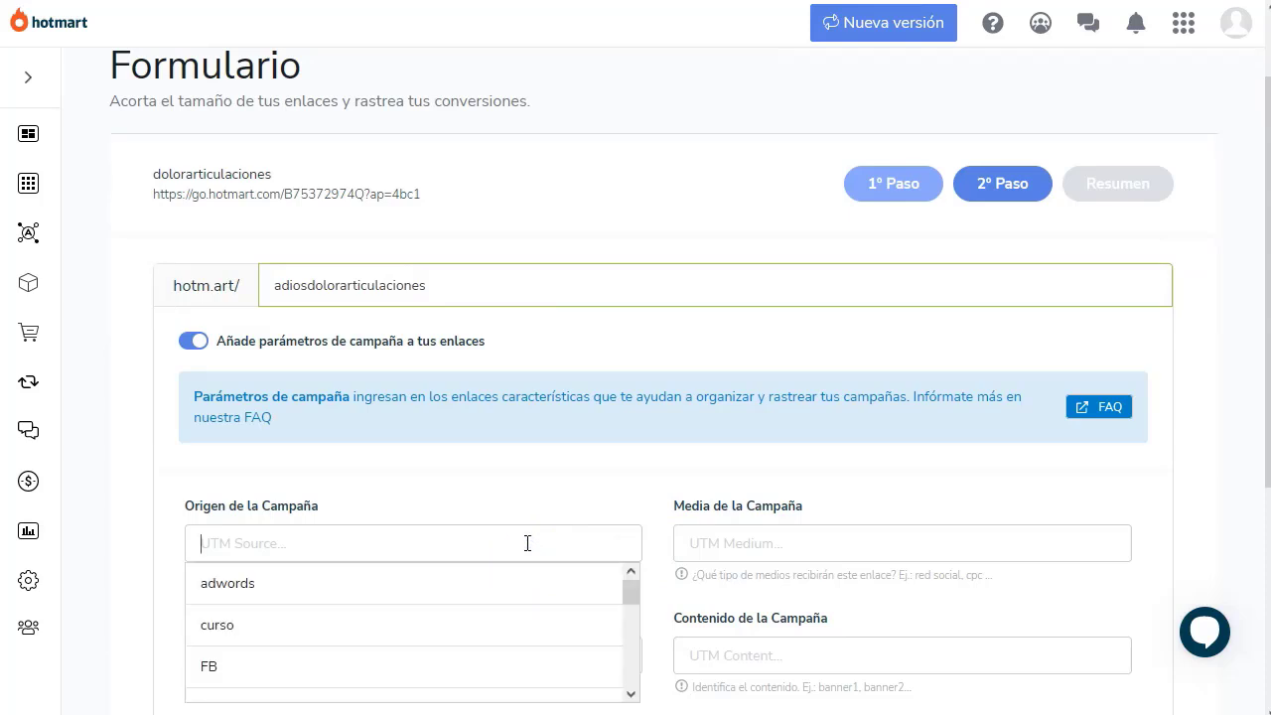
text(yt)
click(807, 541)
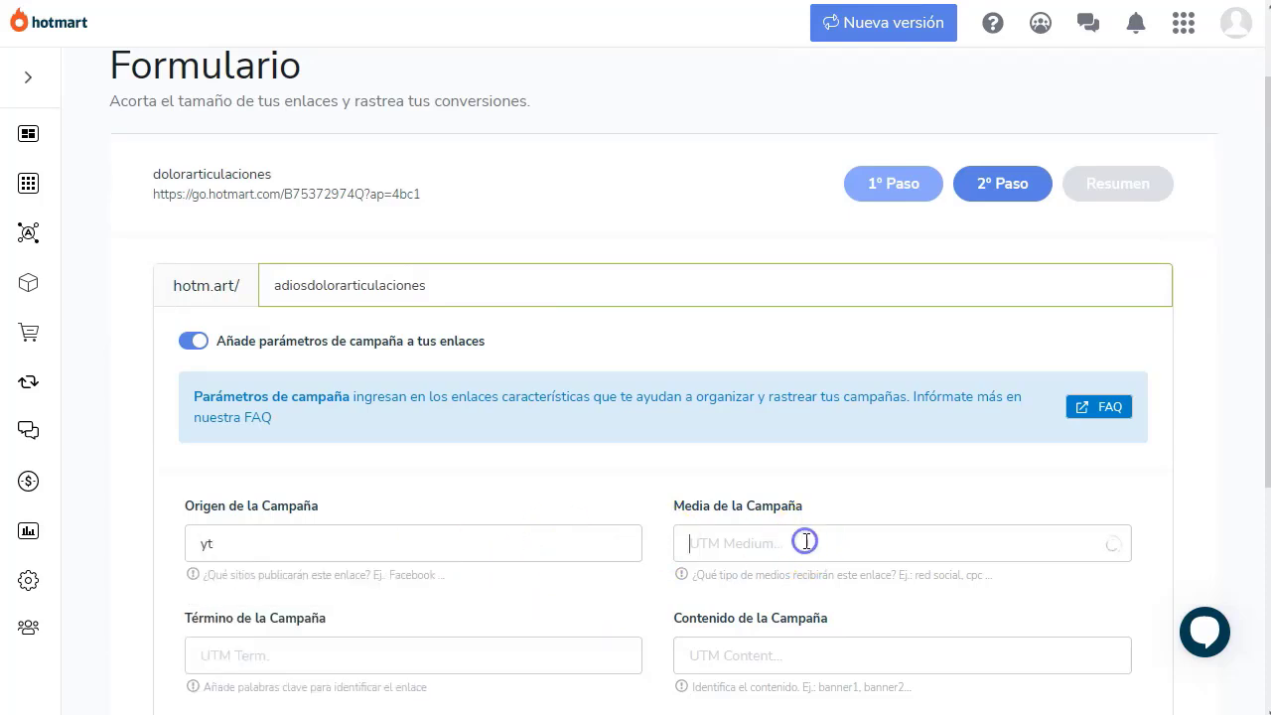
text(yt)
click(599, 488)
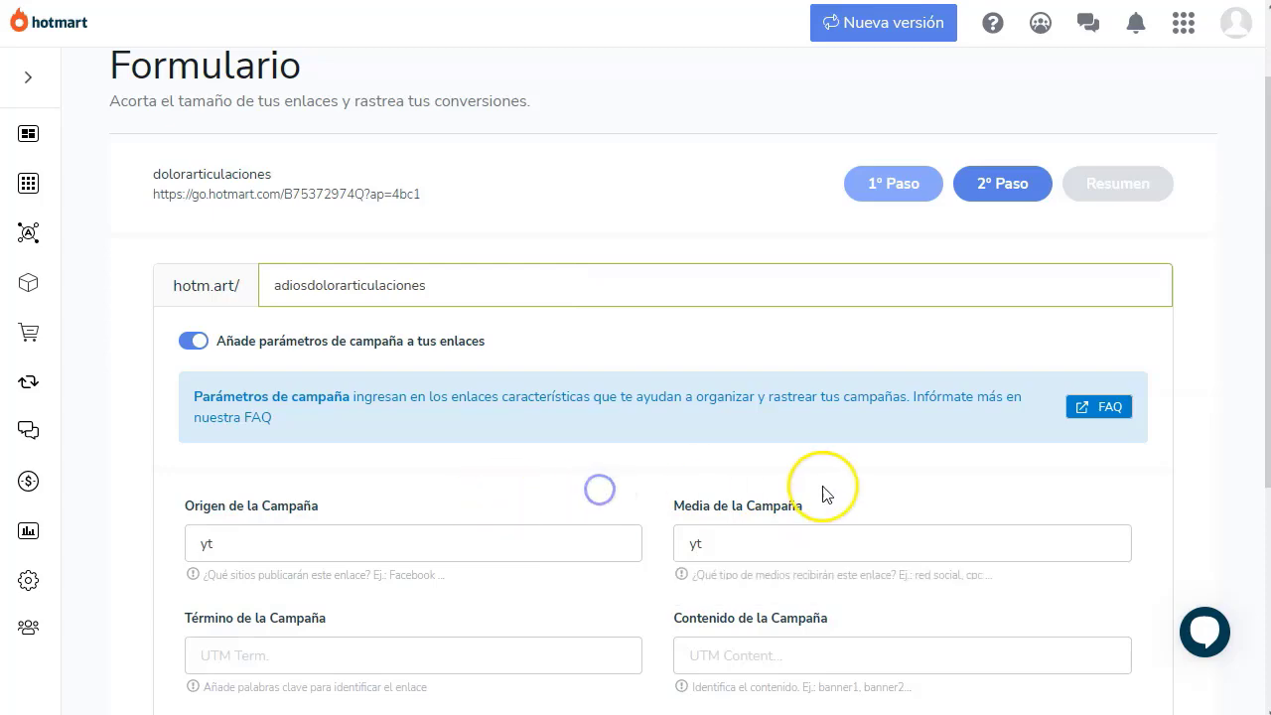
scroll(468, 490, down, 2)
scroll(468, 496, down, 2)
click(1095, 630)
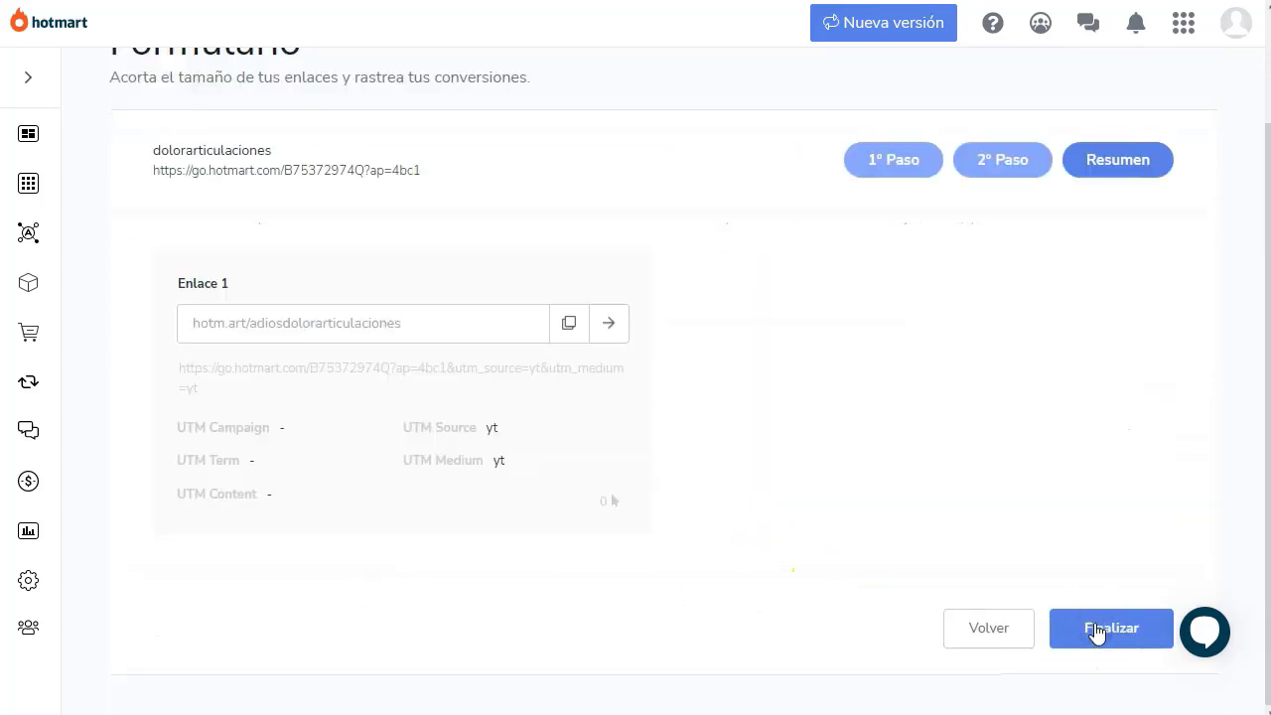
- Copy the shortened link and paste it into a Notepad++ note below the line "Mi producto hotmart"
click(572, 325)
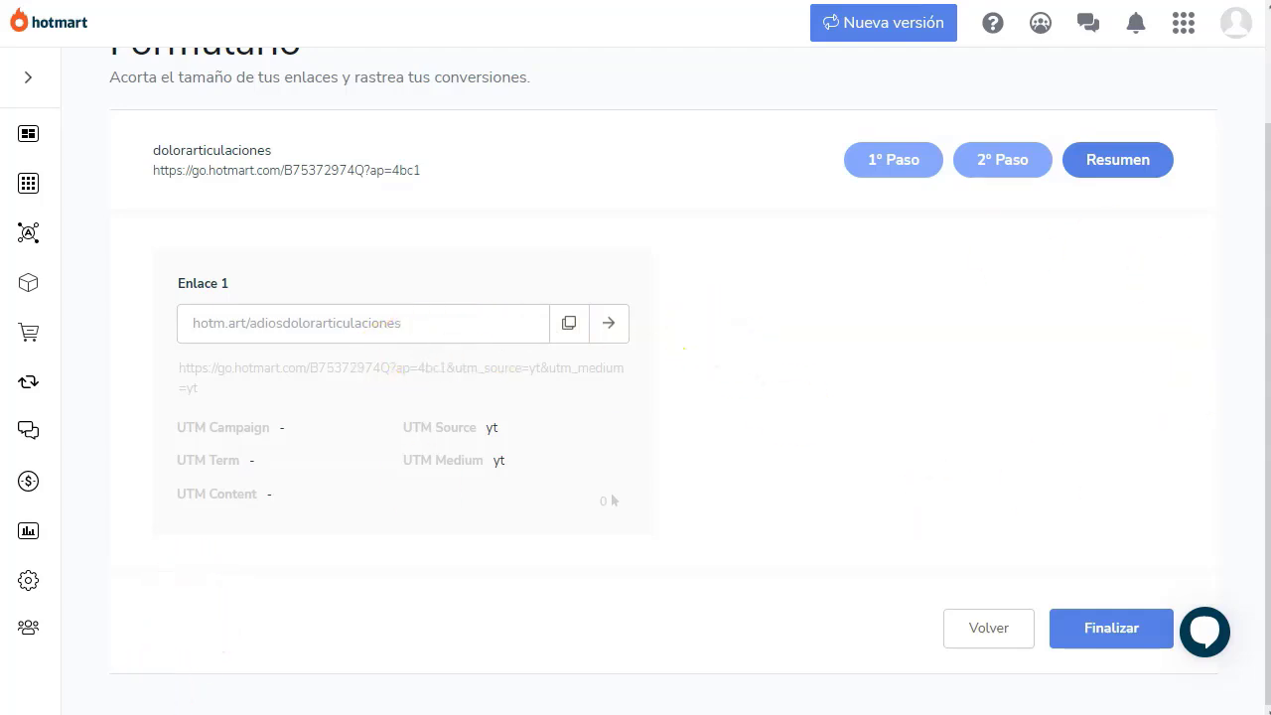
key(alt+Tab)
key(Return)
key(Return)
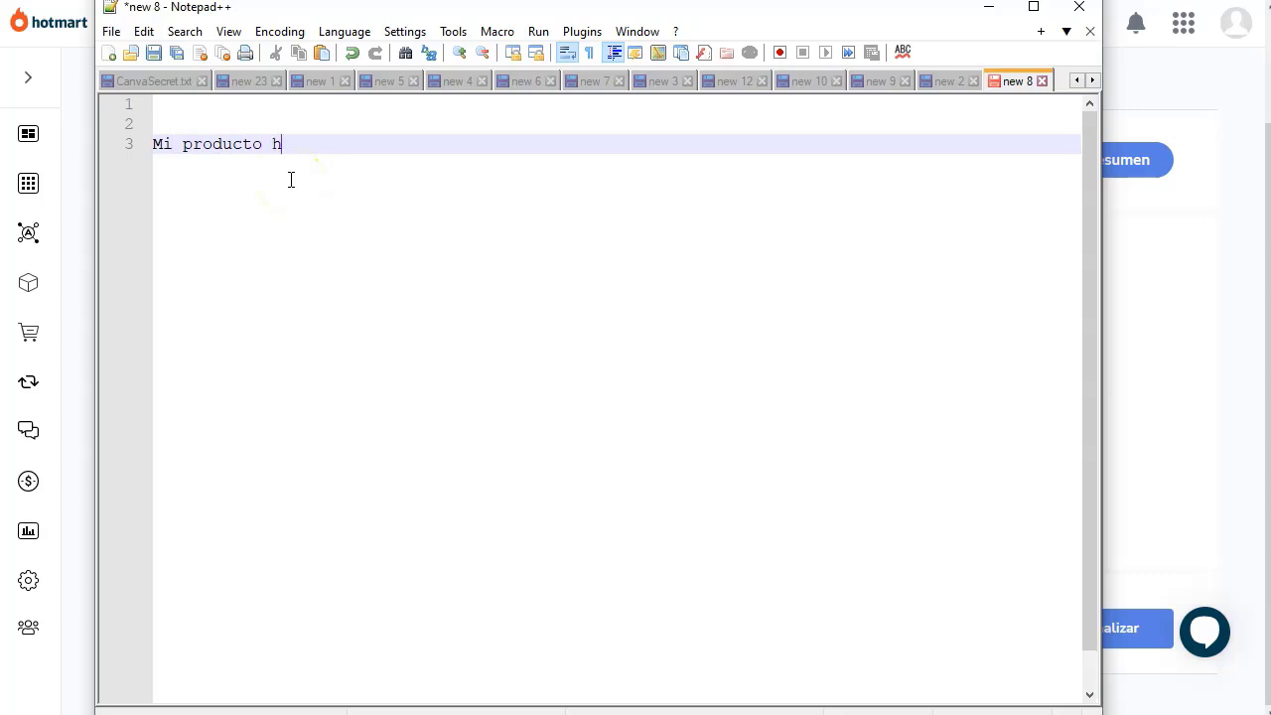
key(Return)
key(Return)
key(ctrl+v)
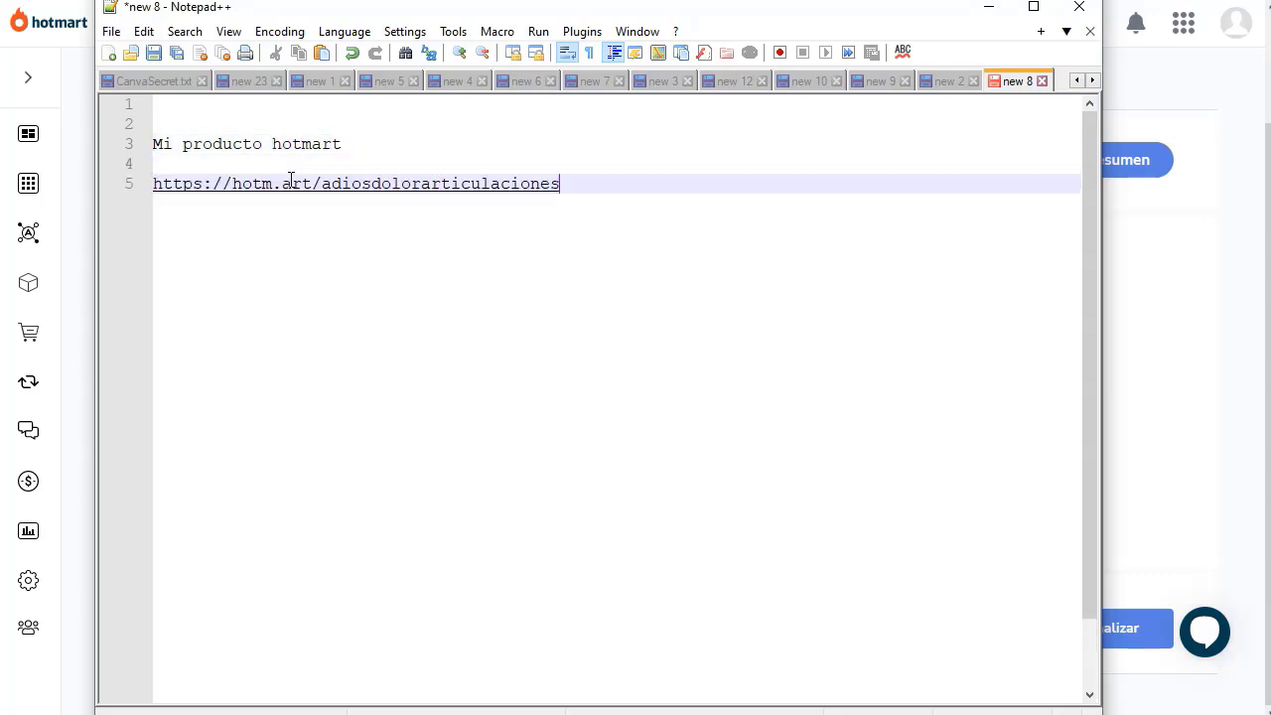
key(Up)
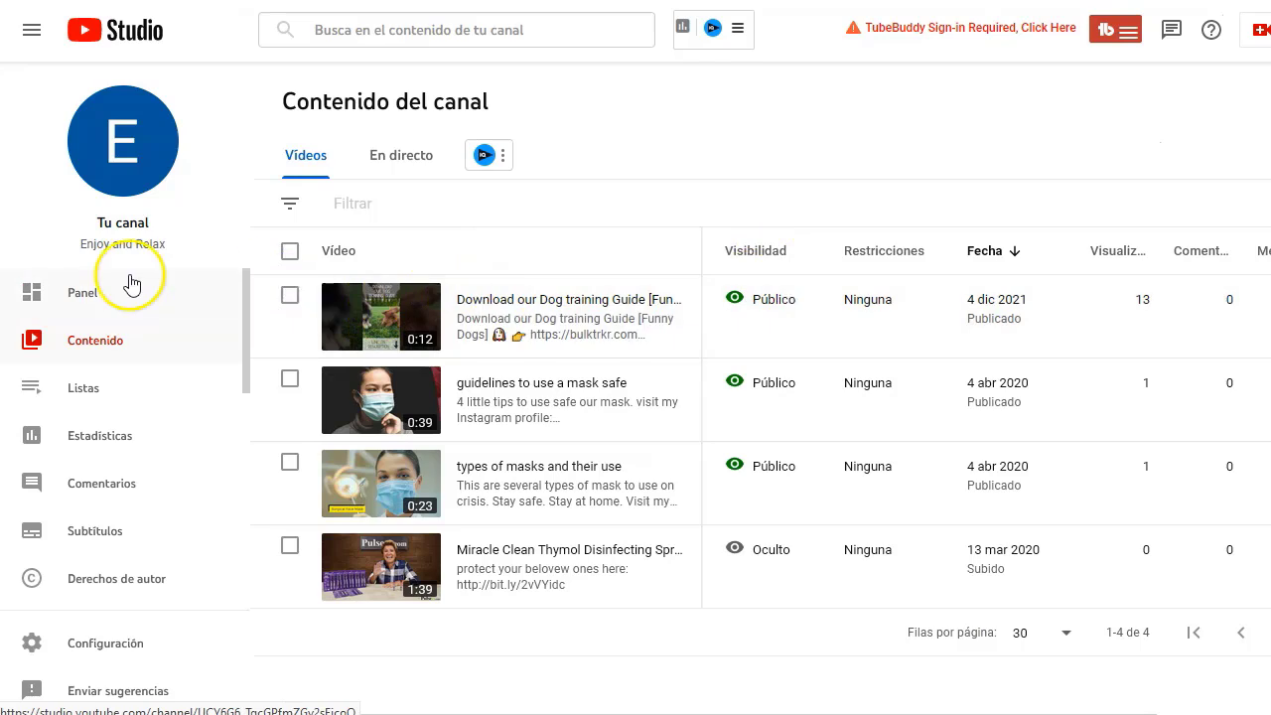
- Switch to YouTube Studio, point out the channel name and open the live streaming control room
drag(79, 249, 175, 248)
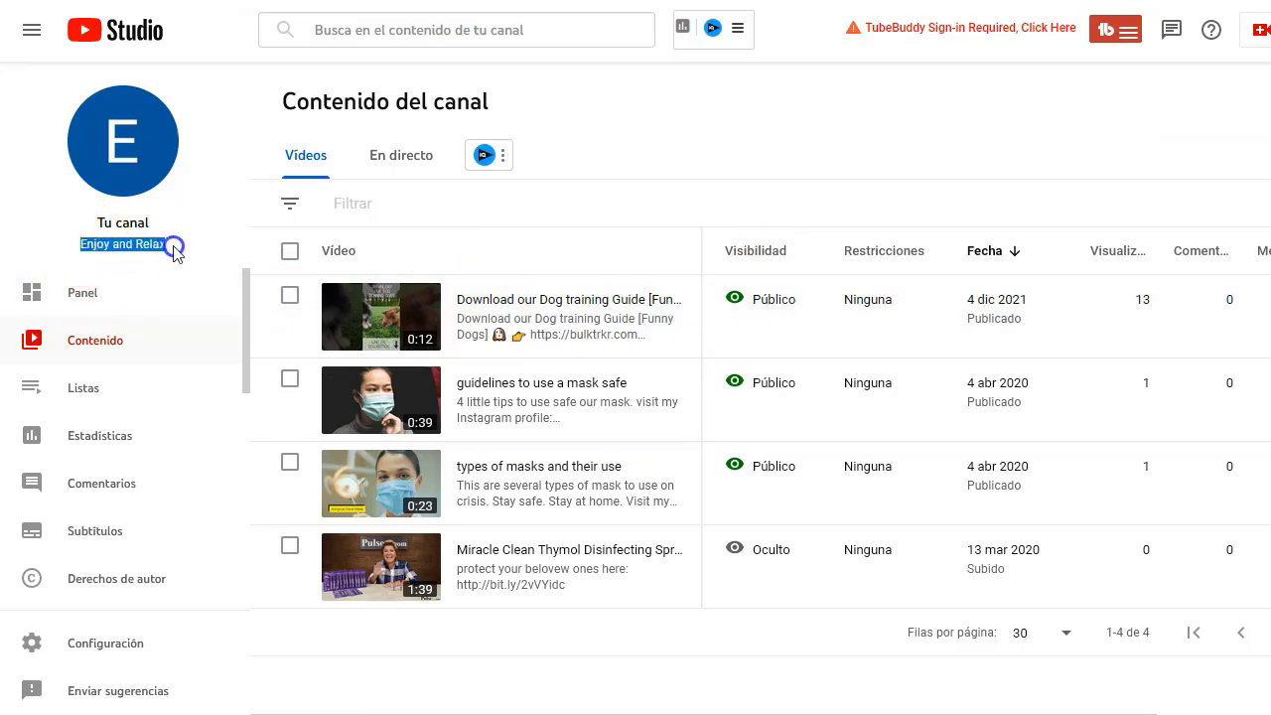
click(155, 245)
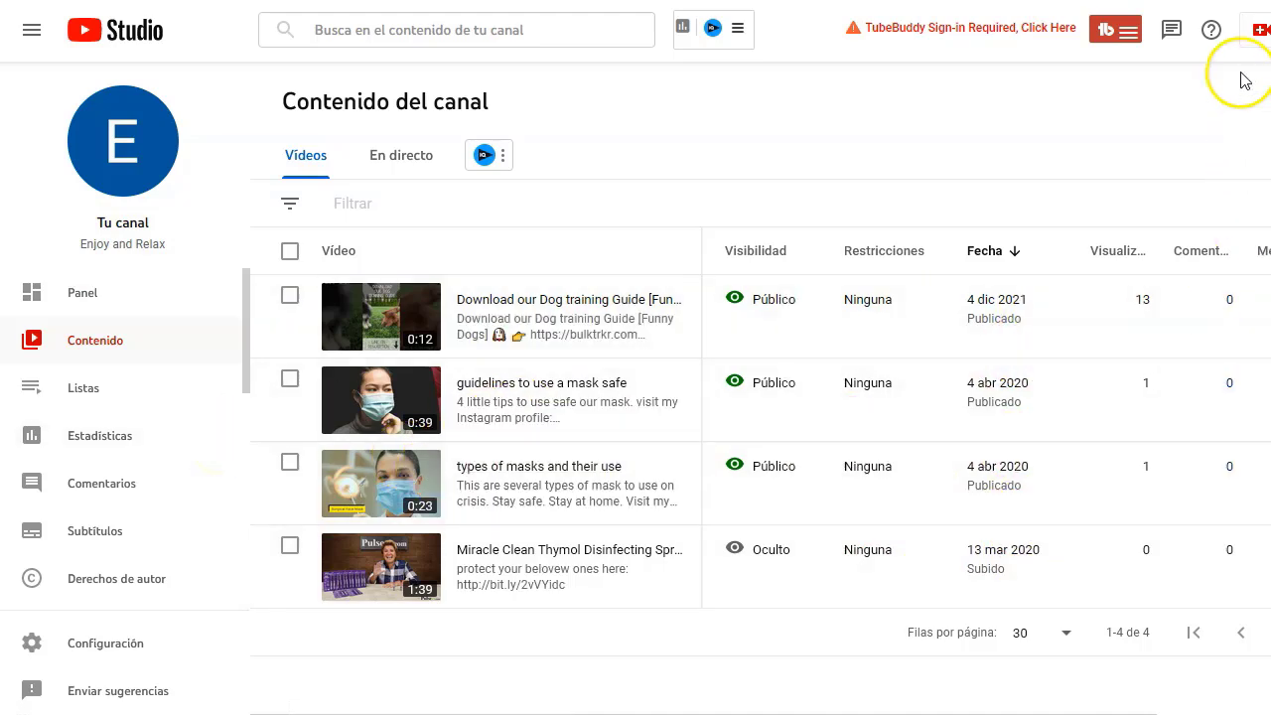
click(1258, 31)
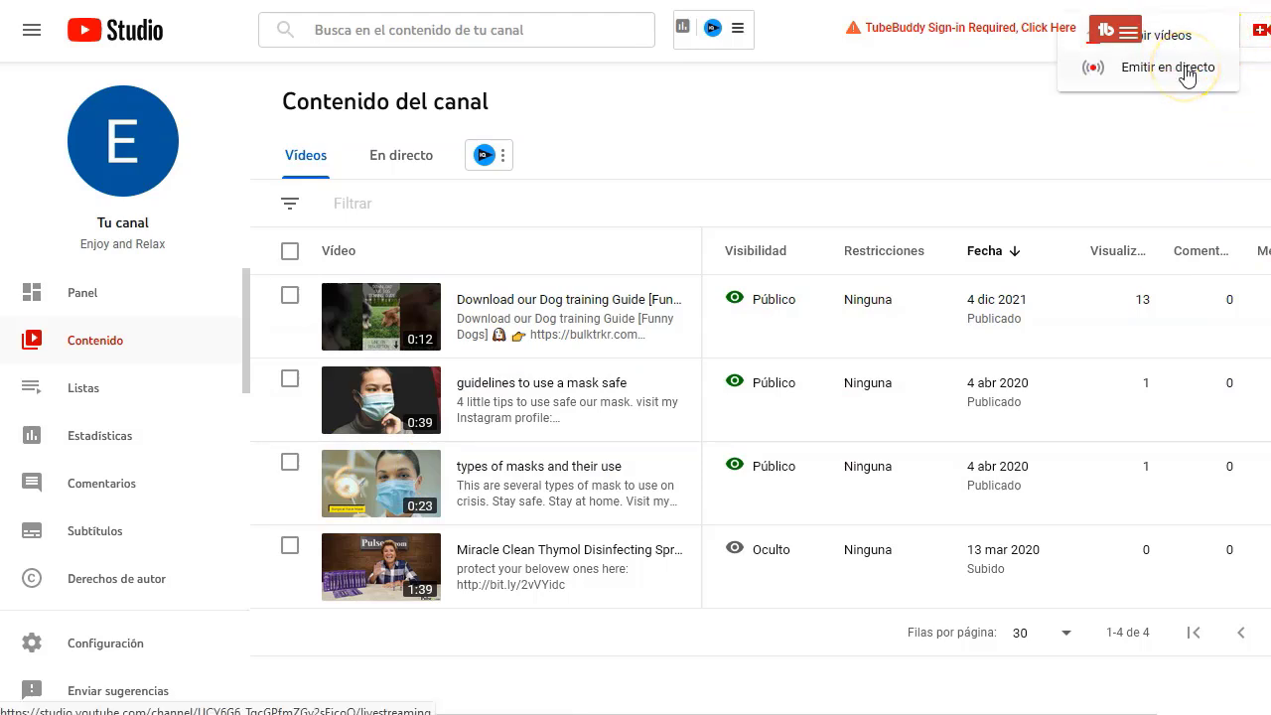
click(1168, 68)
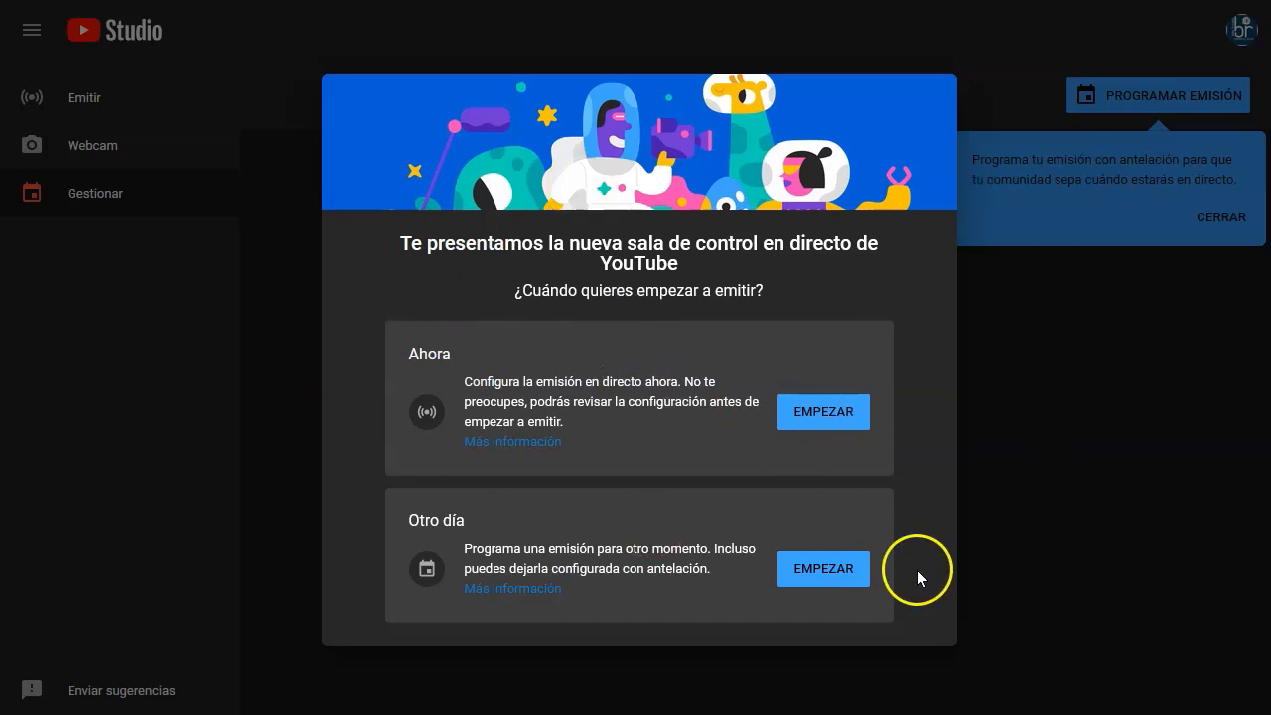
- Start creating a live broadcast for another day that uses streaming software
click(832, 575)
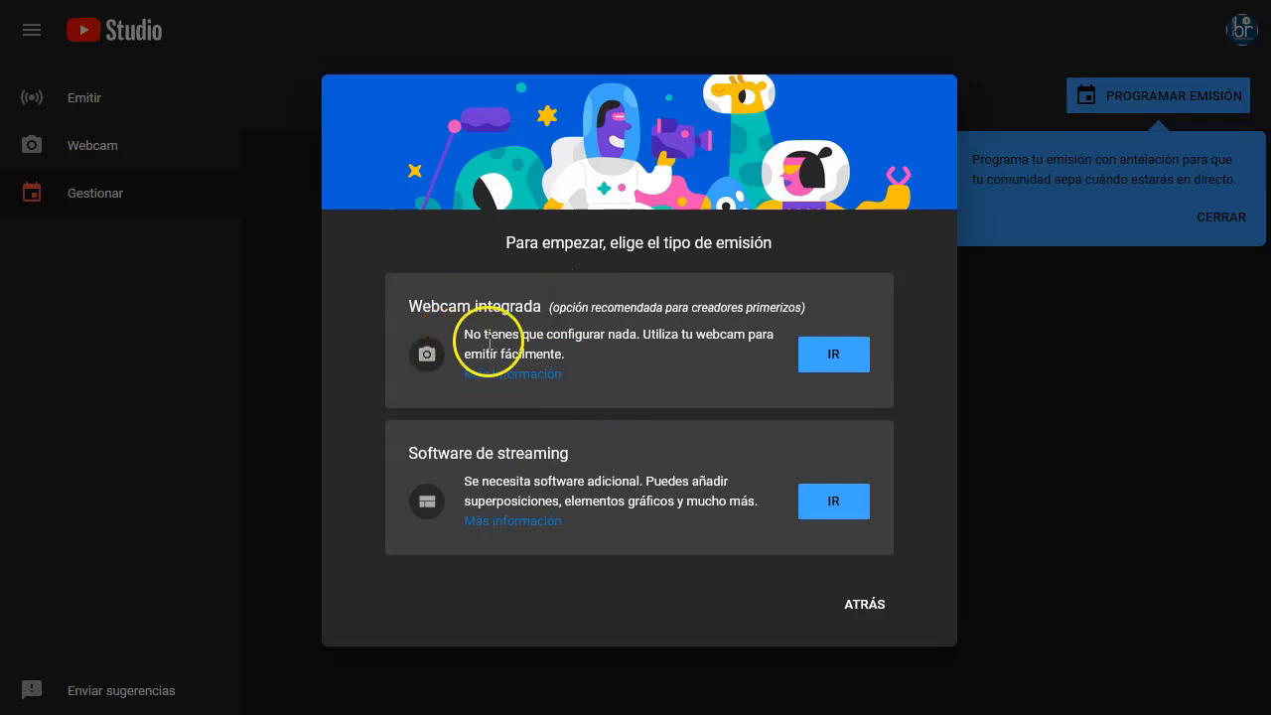
click(838, 509)
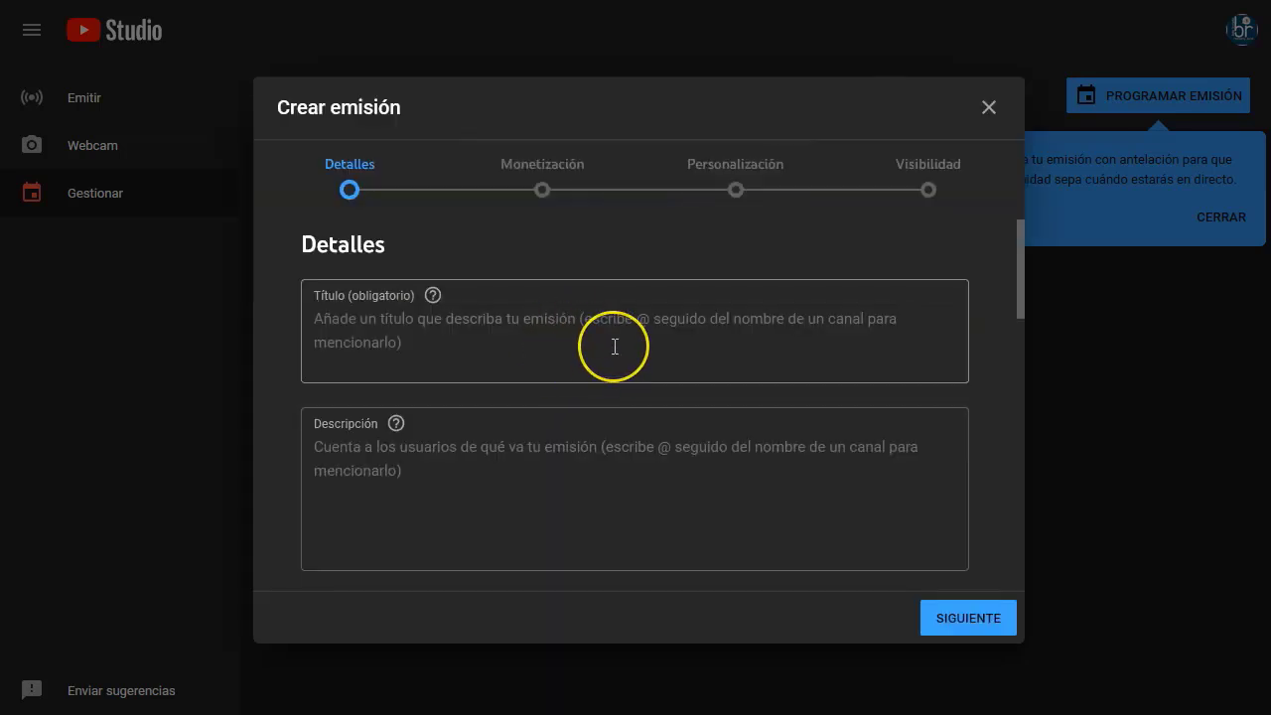
click(548, 336)
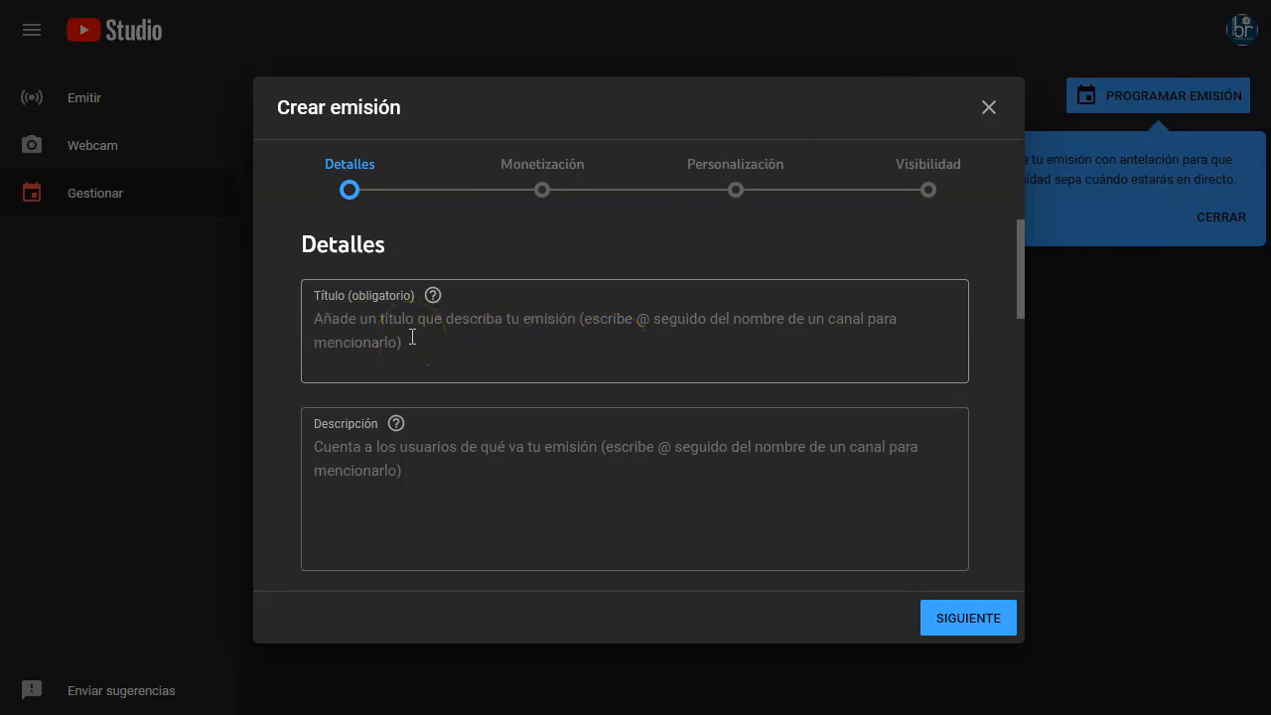
click(577, 336)
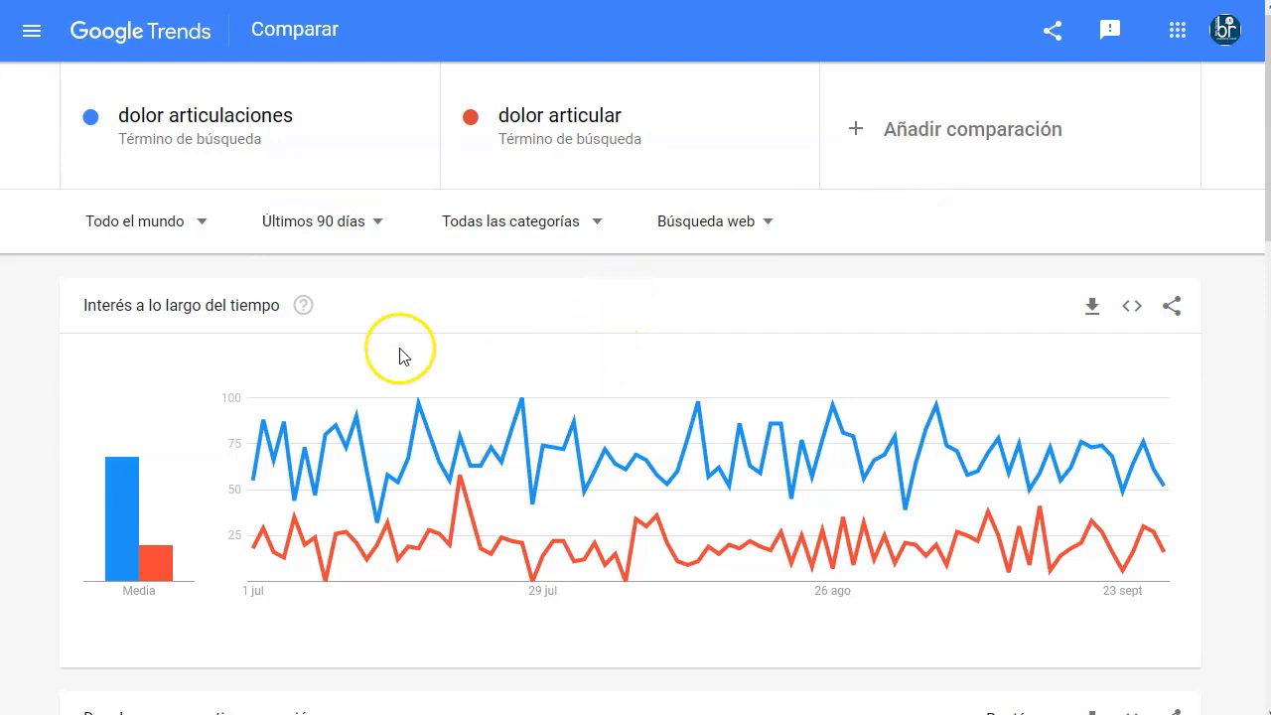
- Copy the stronger search term "dolor articulaciones" from the Google Trends comparison and paste it as the broadcast title in YouTube Studio
mouse_move(444, 471)
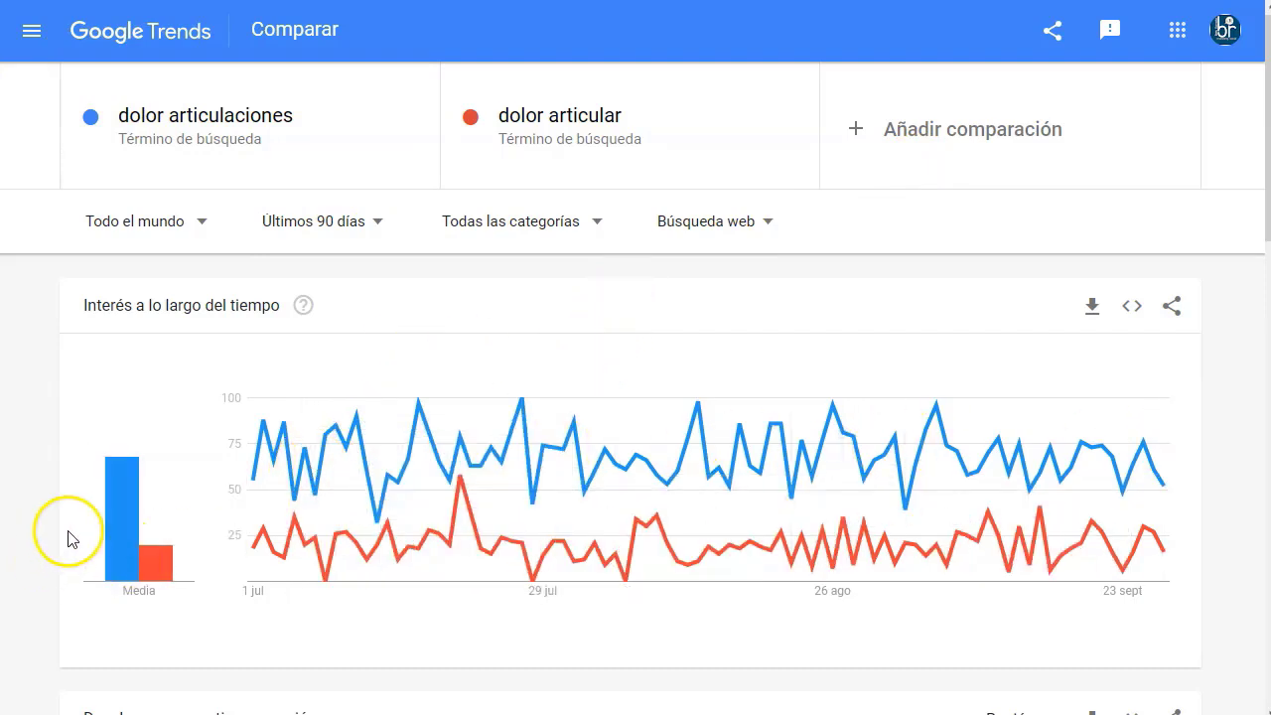
mouse_move(125, 533)
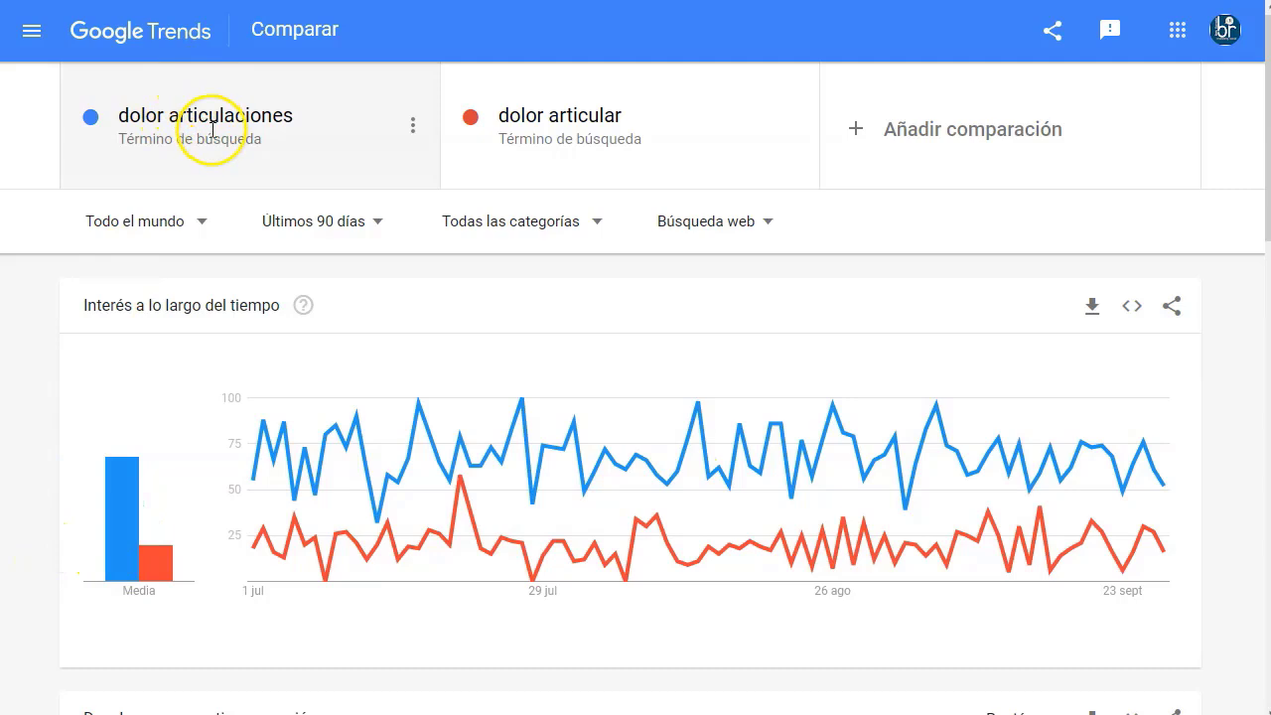
click(304, 120)
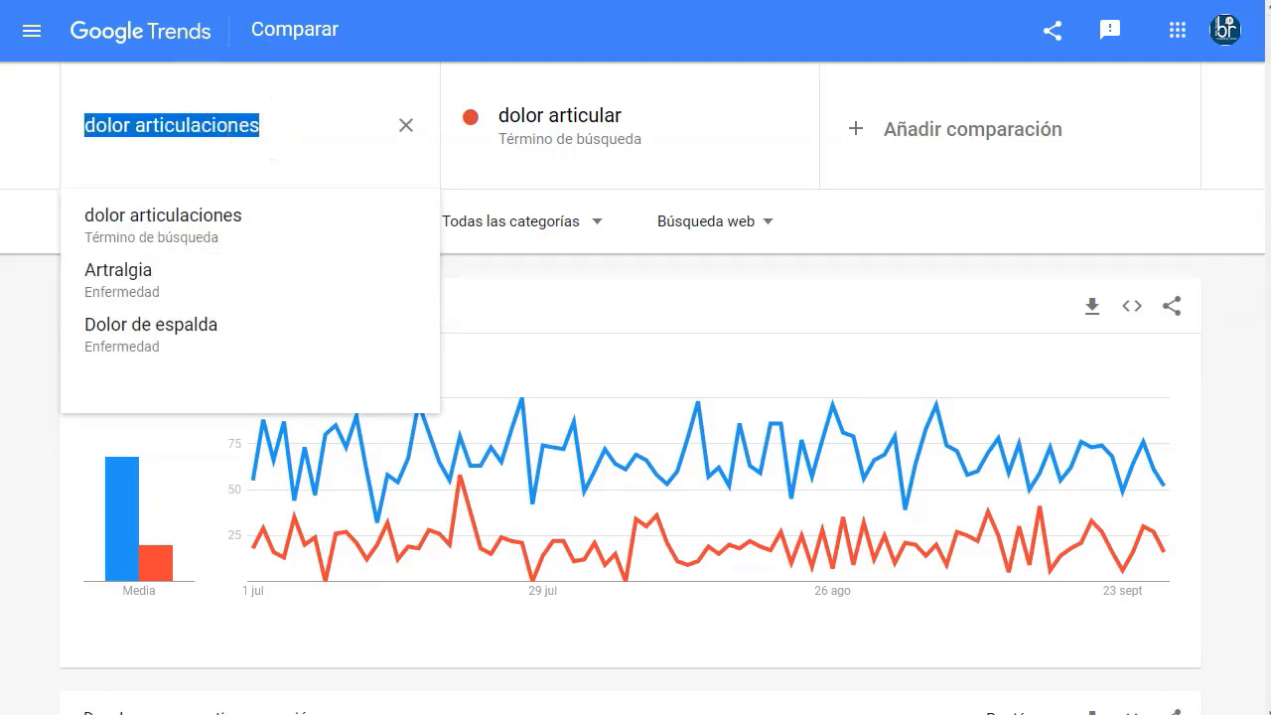
key(alt+Tab)
click(502, 316)
key(ctrl+v)
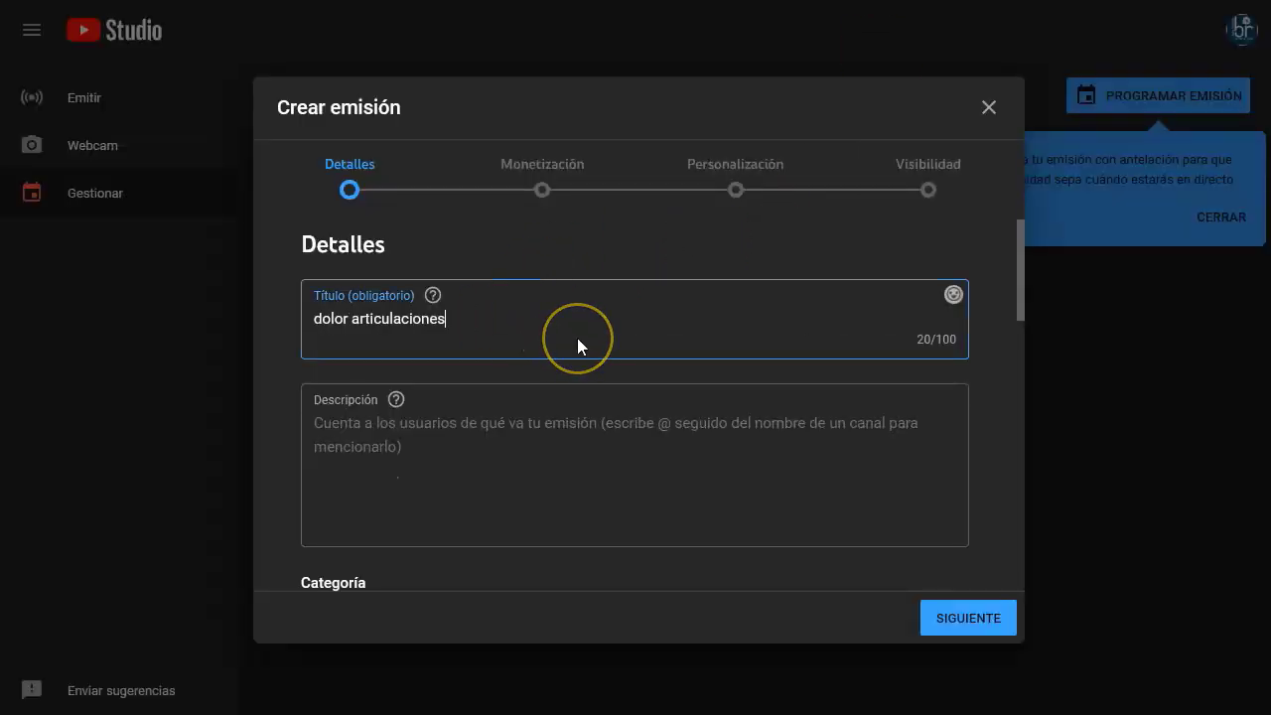
- Capitalize both words of the broadcast title to read "Dolor Articulaciones"
key(Home)
key(Delete)
text(D)
key(End)
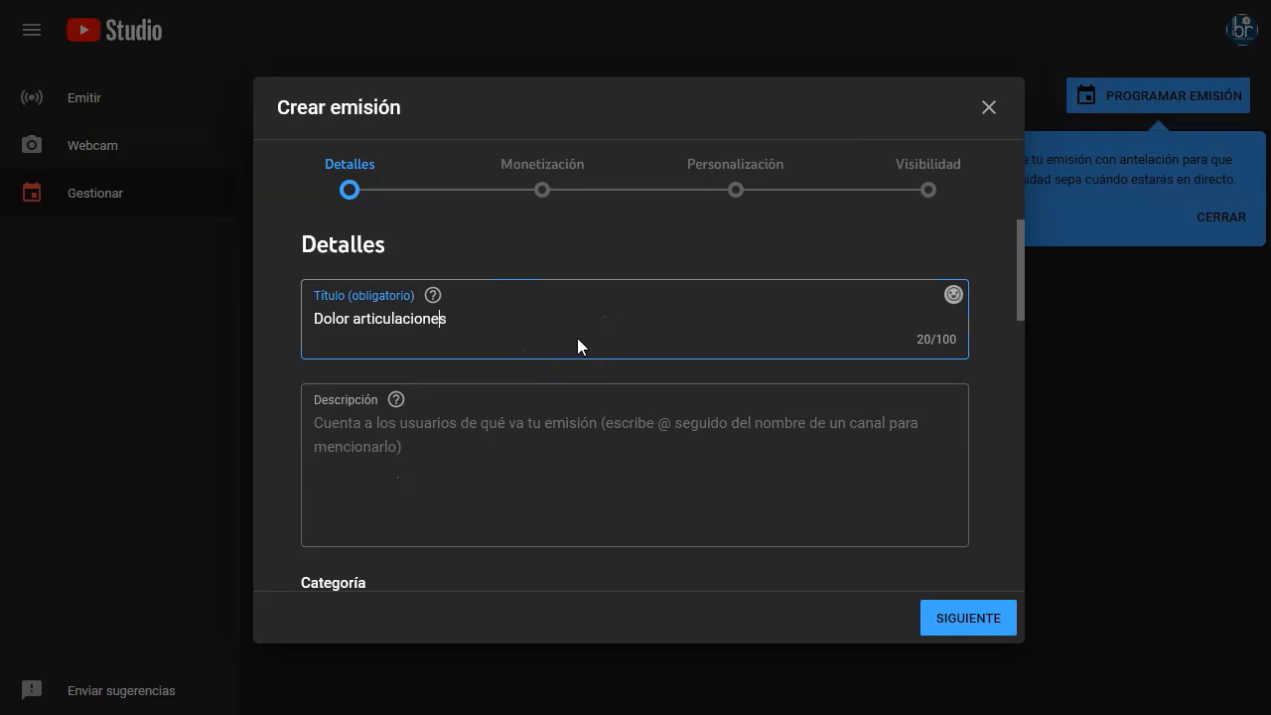
key(BackSpace)
text(A)
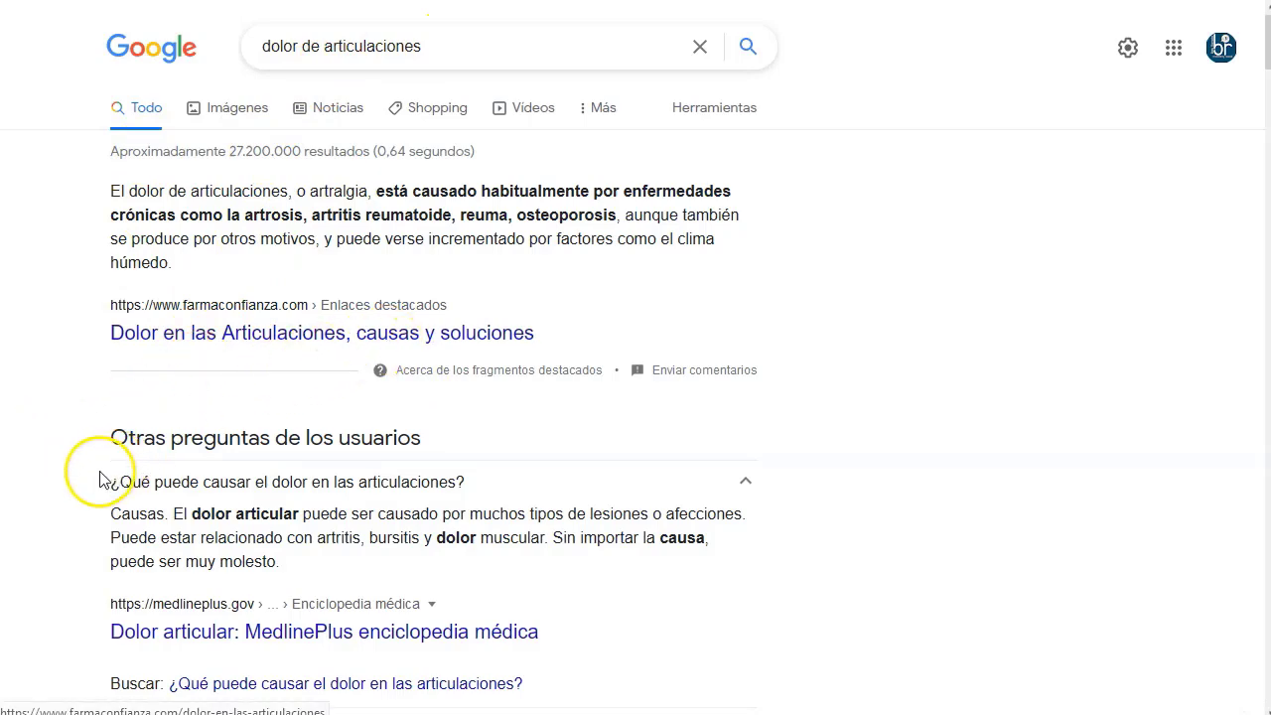
- Check the related questions in the Google results and expand the broadcast title to "Dolor de Articulaciones. Como quitarlo para siempre"
scroll(97, 483, down, 3)
scroll(376, 394, down, 1)
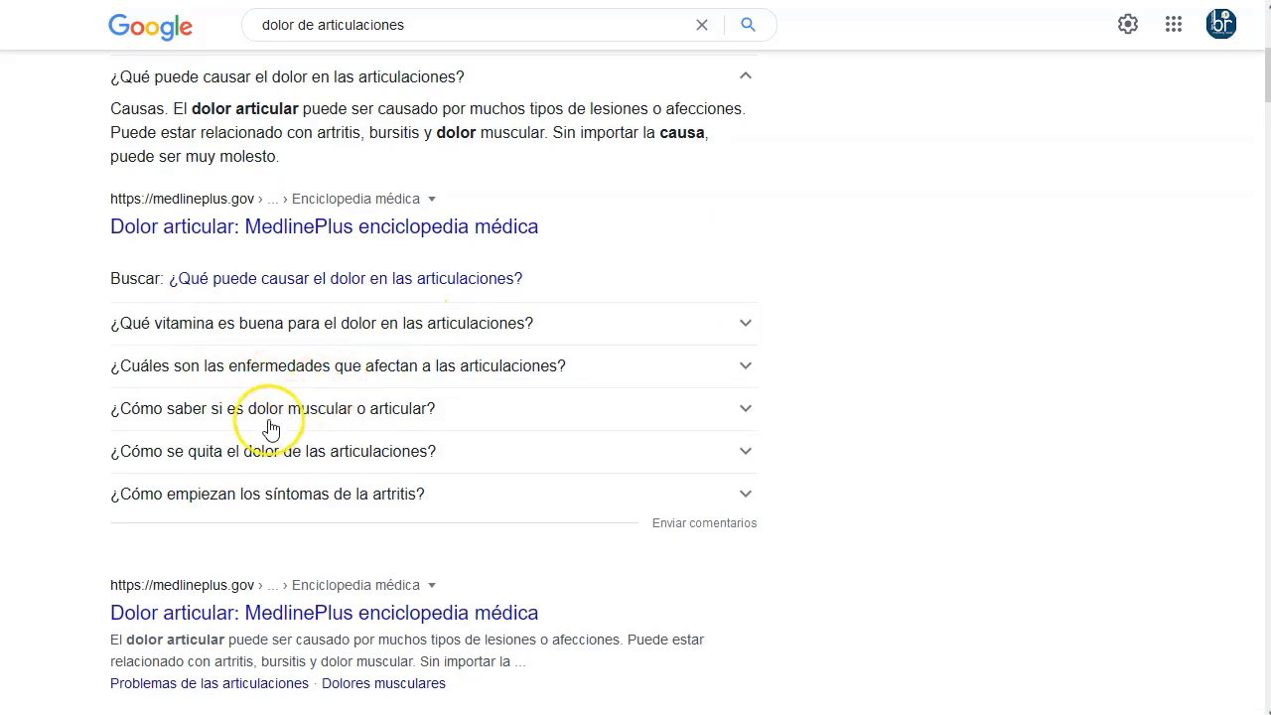
scroll(139, 432, down, 1)
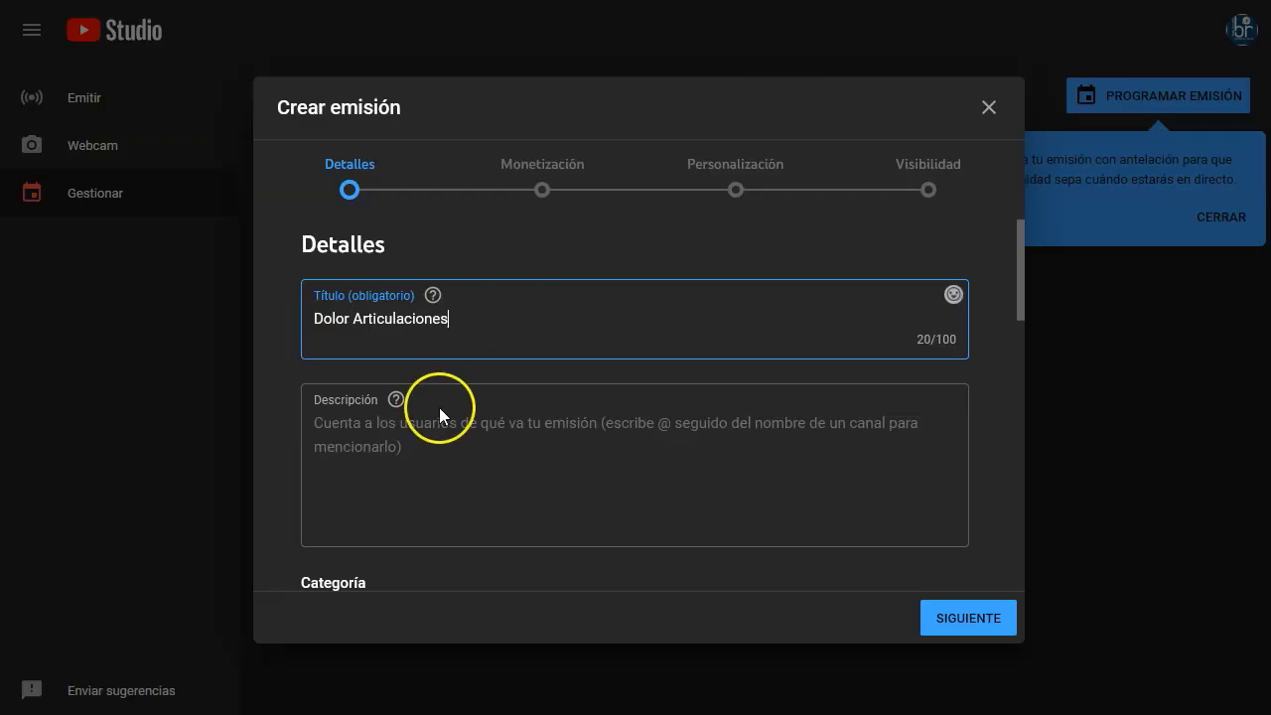
click(372, 318)
text(de)
click(484, 329)
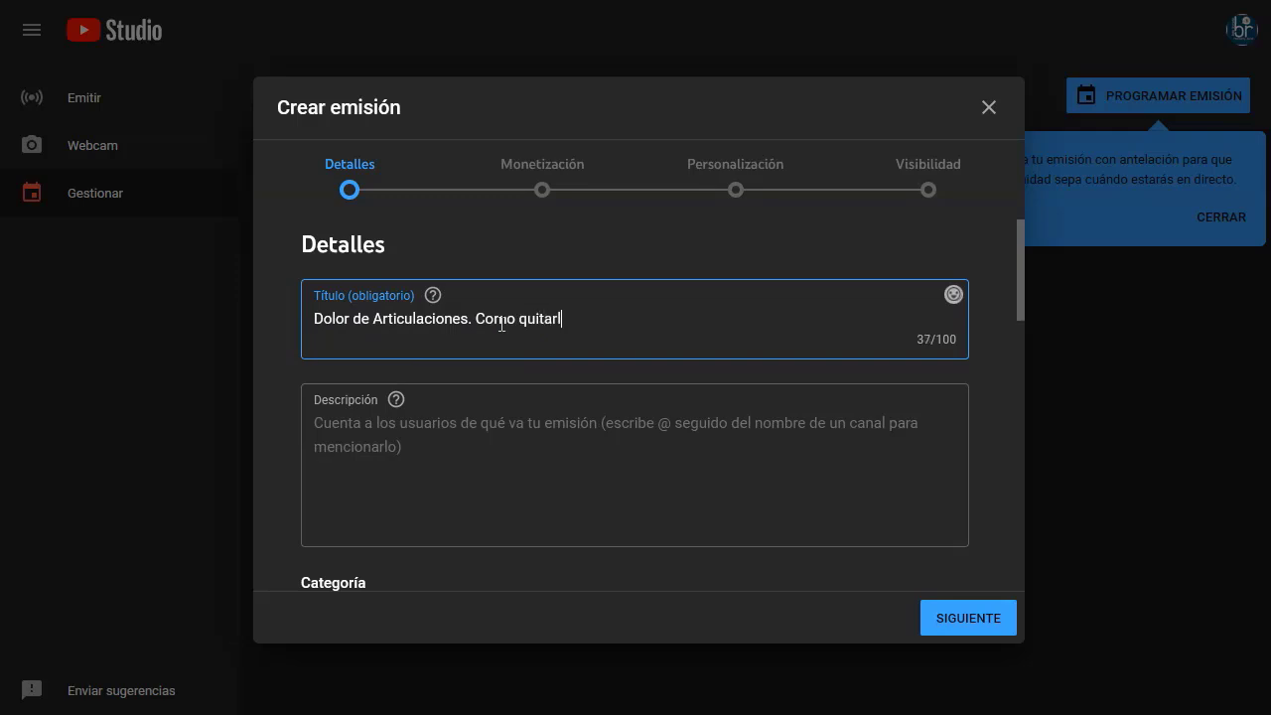
- Copy the full "Sobre el Producto" text from the Hotmart product page and paste it into the broadcast description in YouTube Studio
click(495, 436)
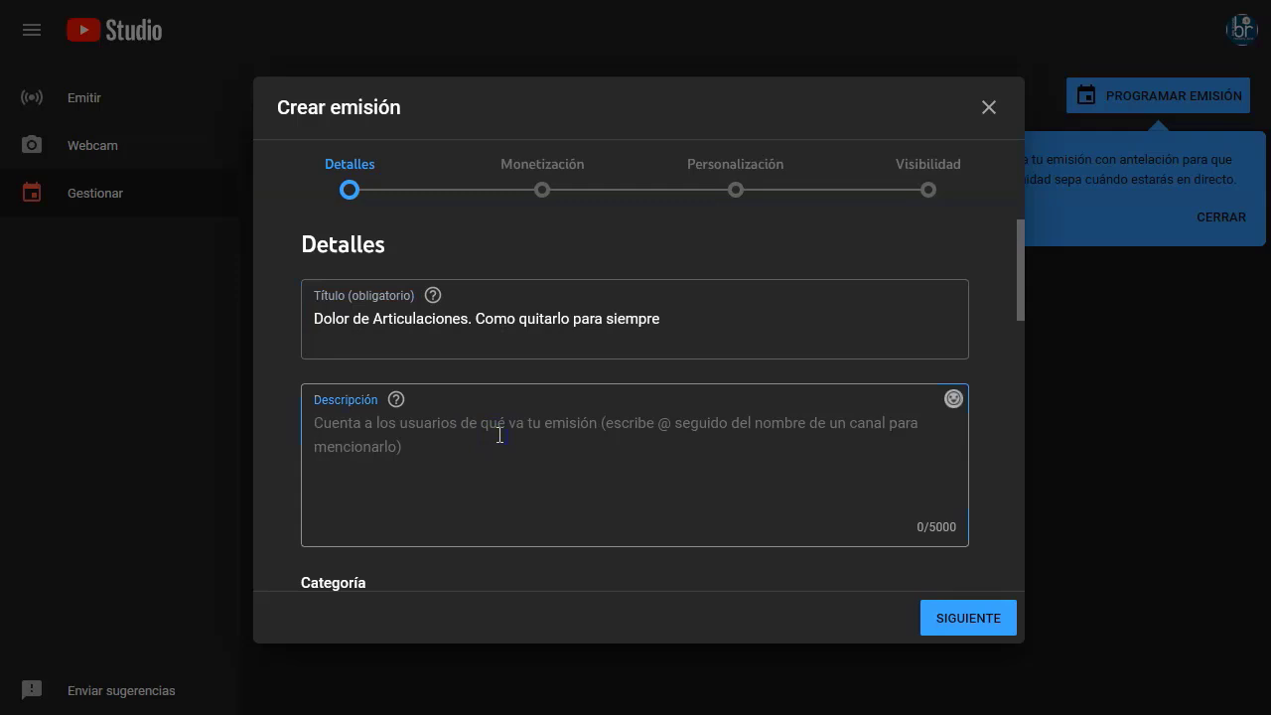
click(271, 165)
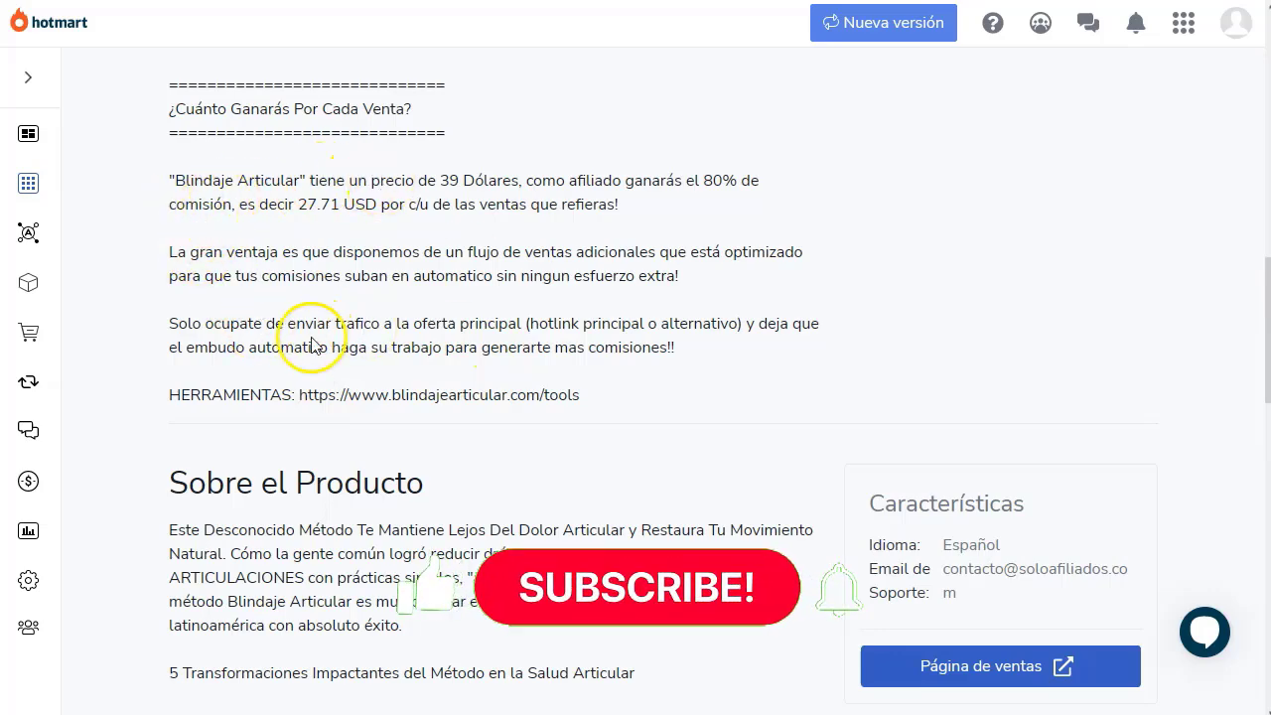
scroll(304, 340, down, 5)
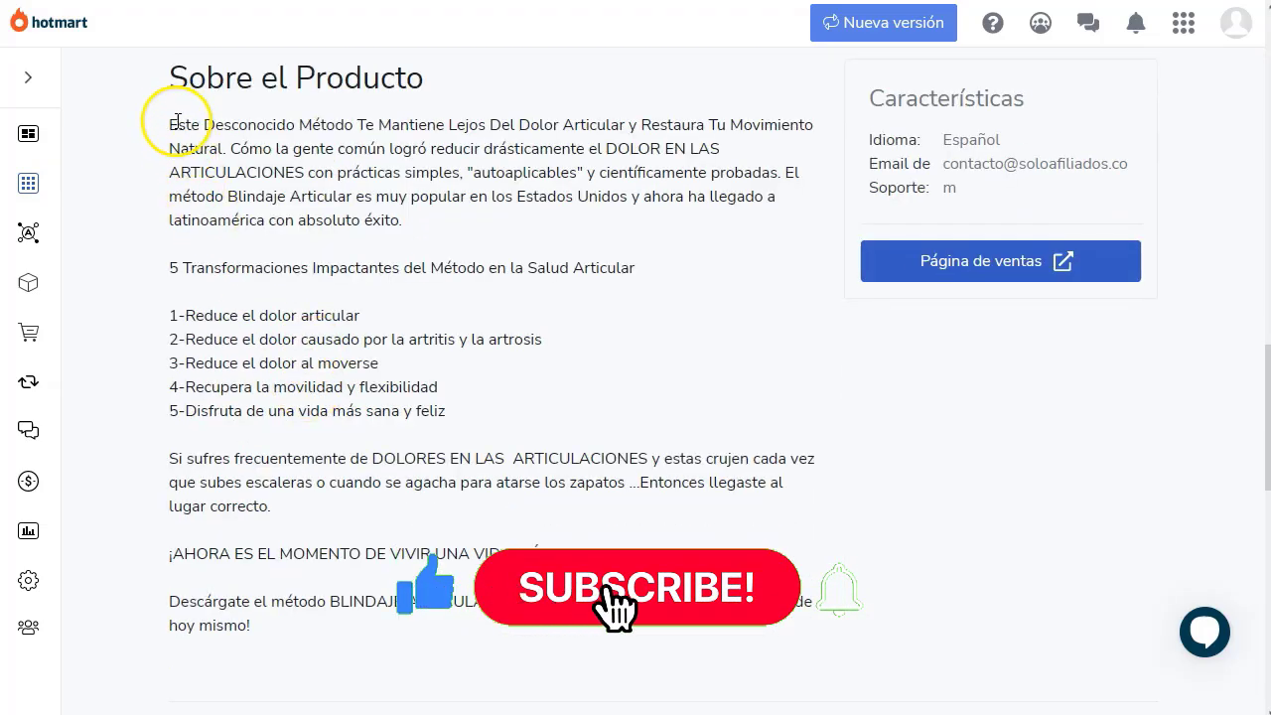
drag(159, 127, 454, 636)
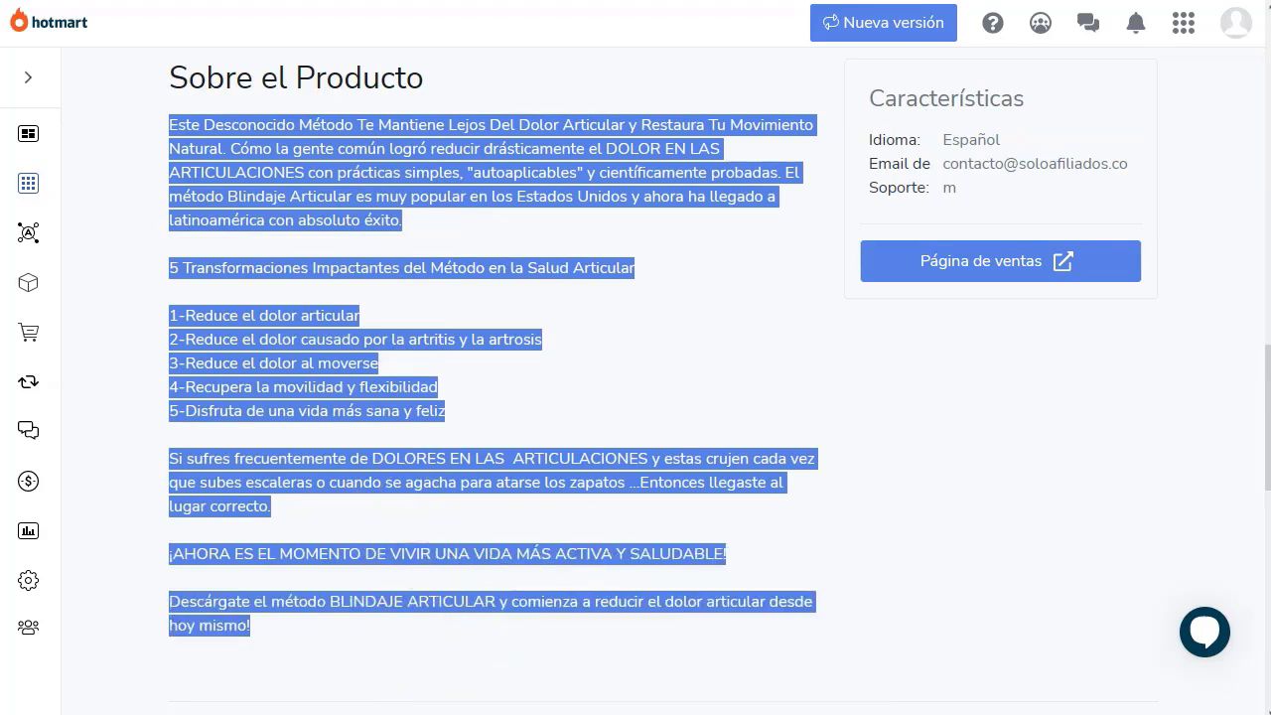
click(505, 446)
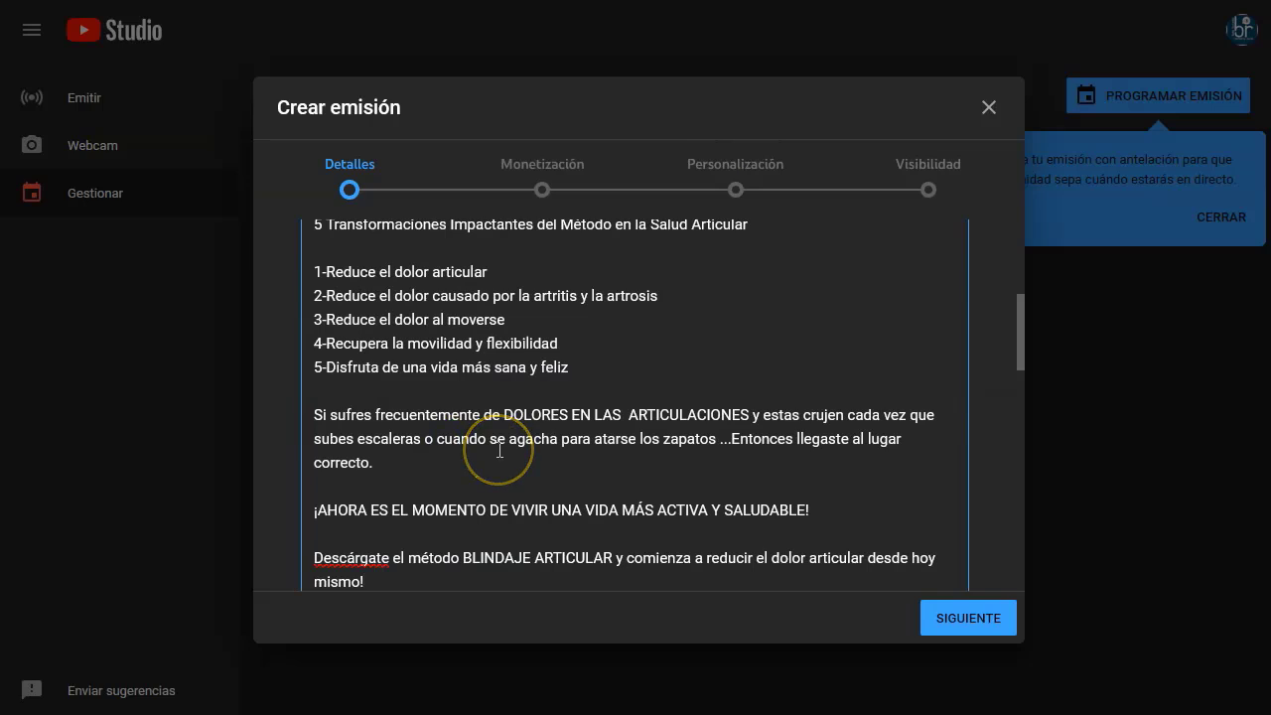
scroll(499, 450, up, 3)
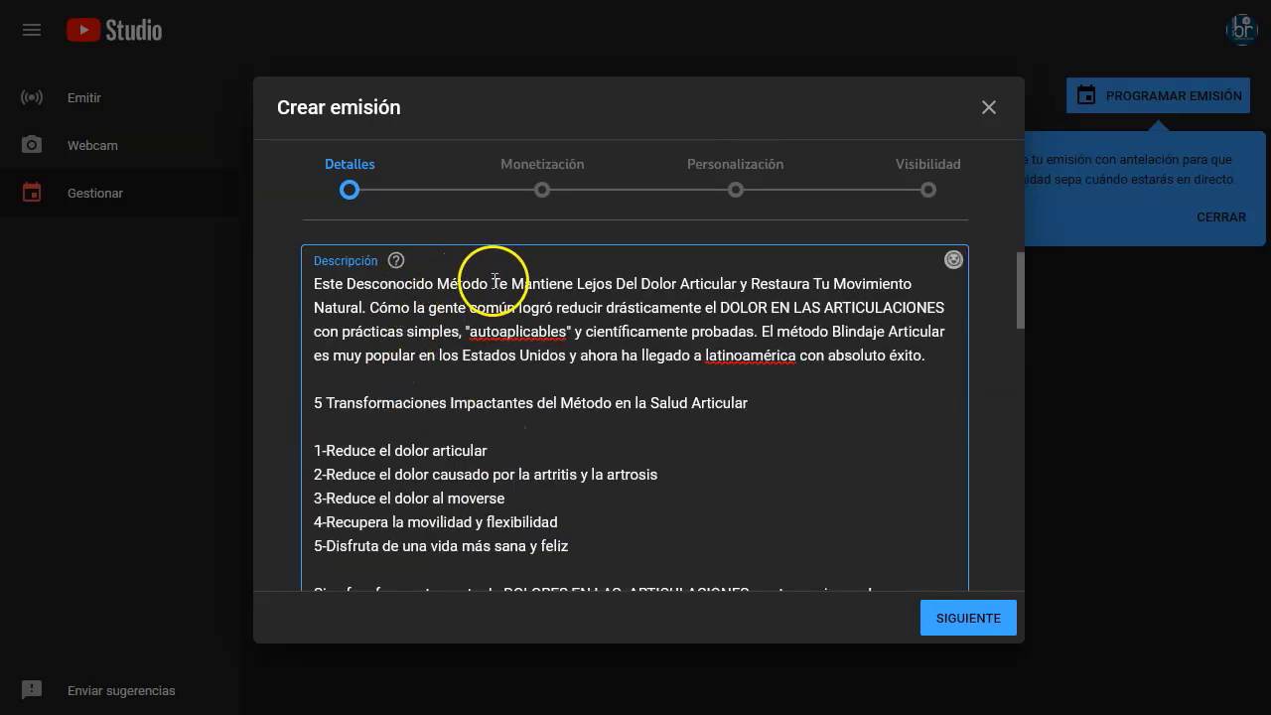
- Insert three line breaks in the description after the opening sentence ending in "Movimiento Natural."
click(372, 308)
key(Return)
key(Return)
key(Return)
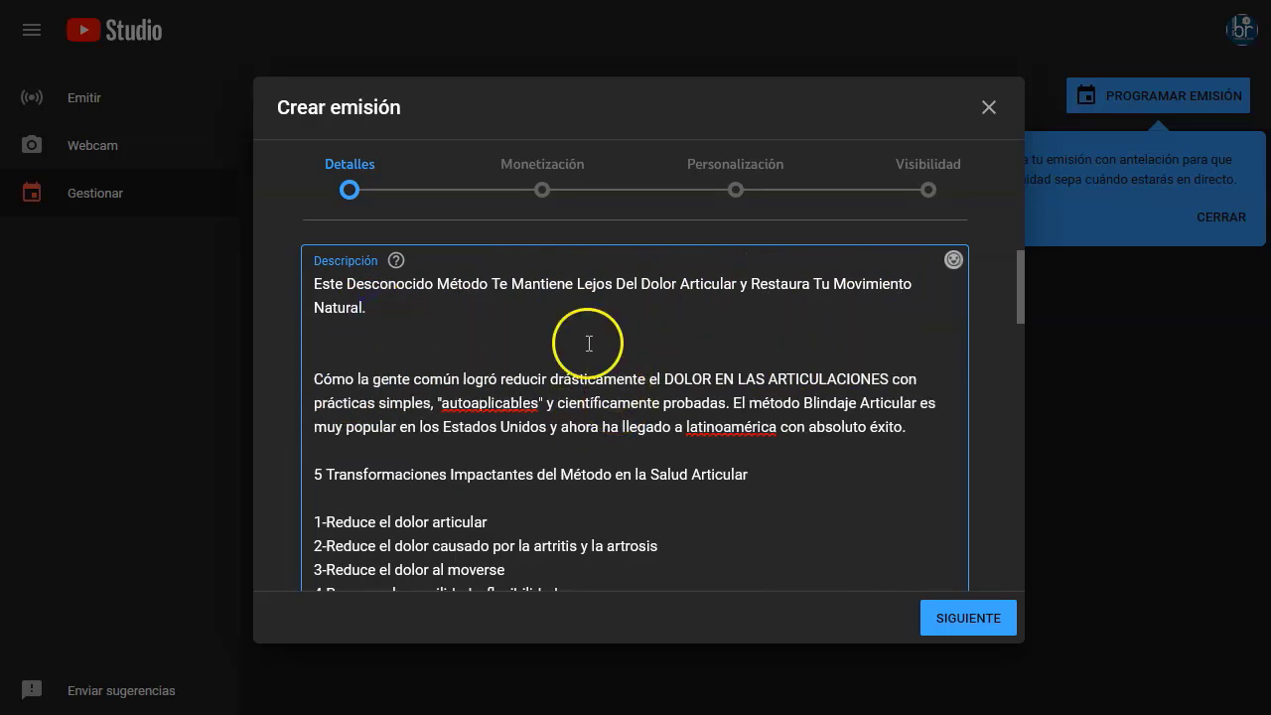
- Copy the hotm.art/adiosdolorarticulaciones link from the Notepad++ note and paste it under the description's opening sentence
click(370, 334)
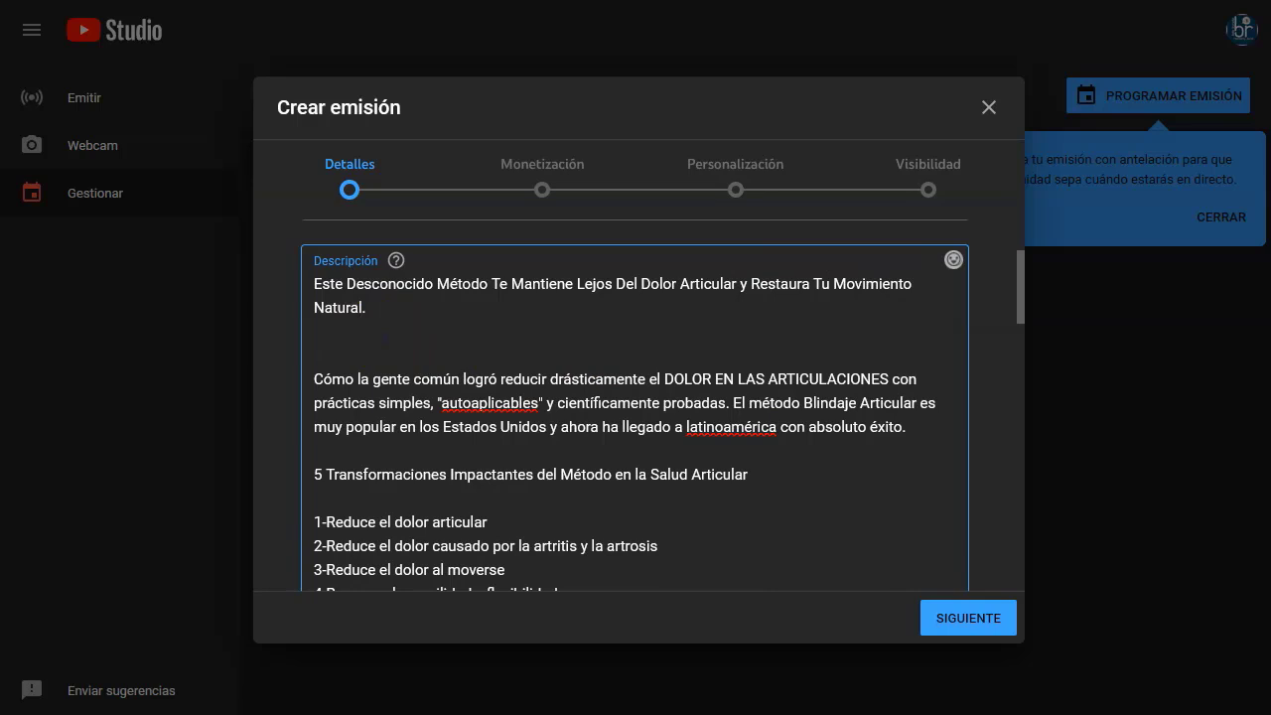
key(alt+Tab)
drag(593, 186, 147, 192)
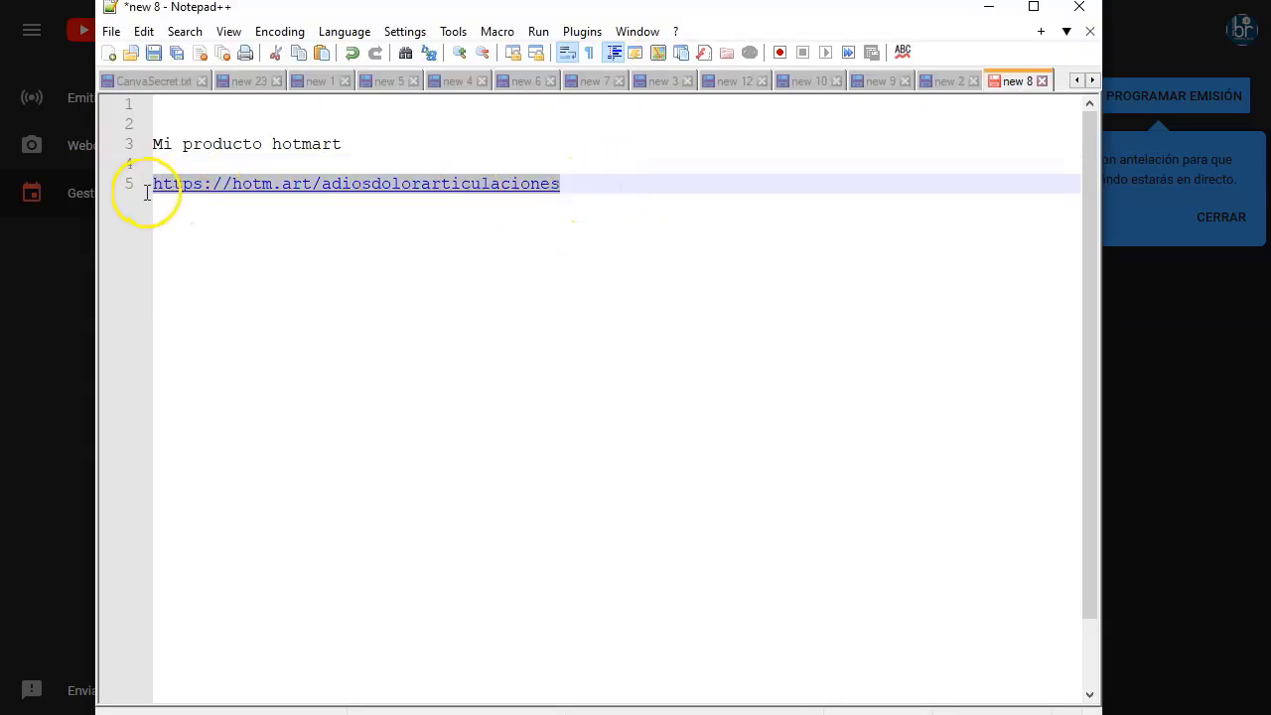
key(ctrl+c)
key(alt+Tab)
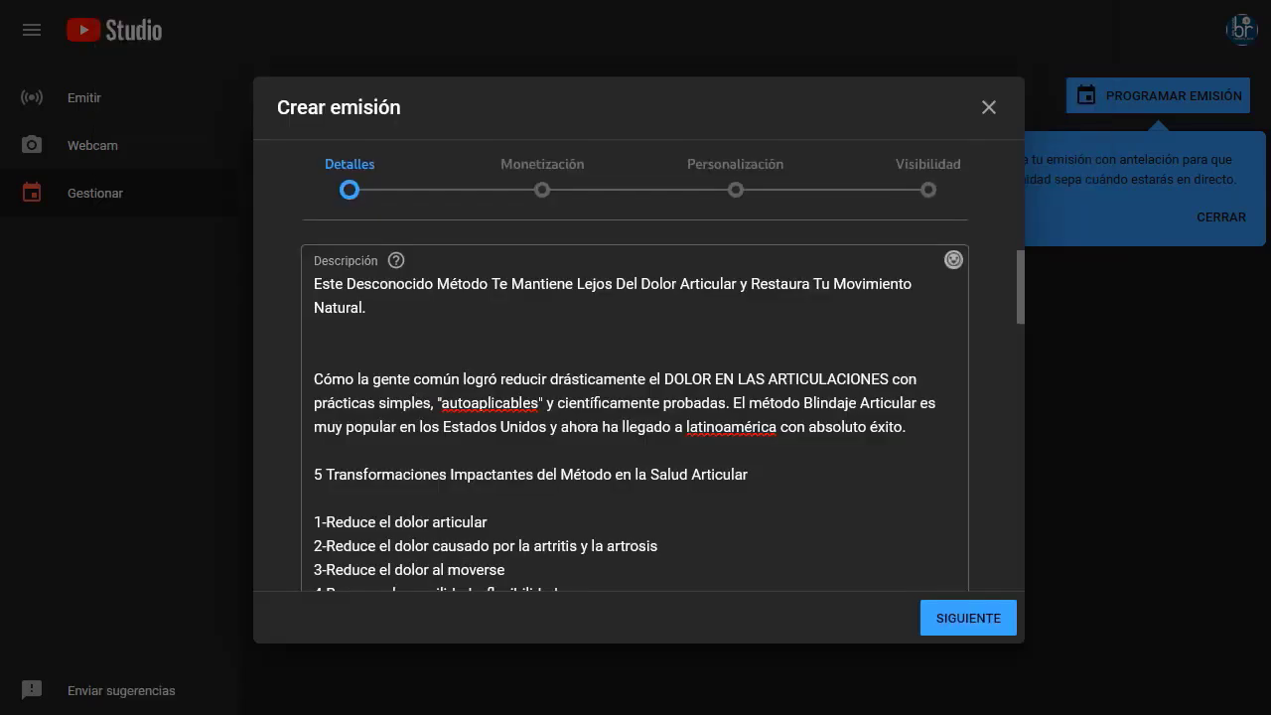
key(ctrl+v)
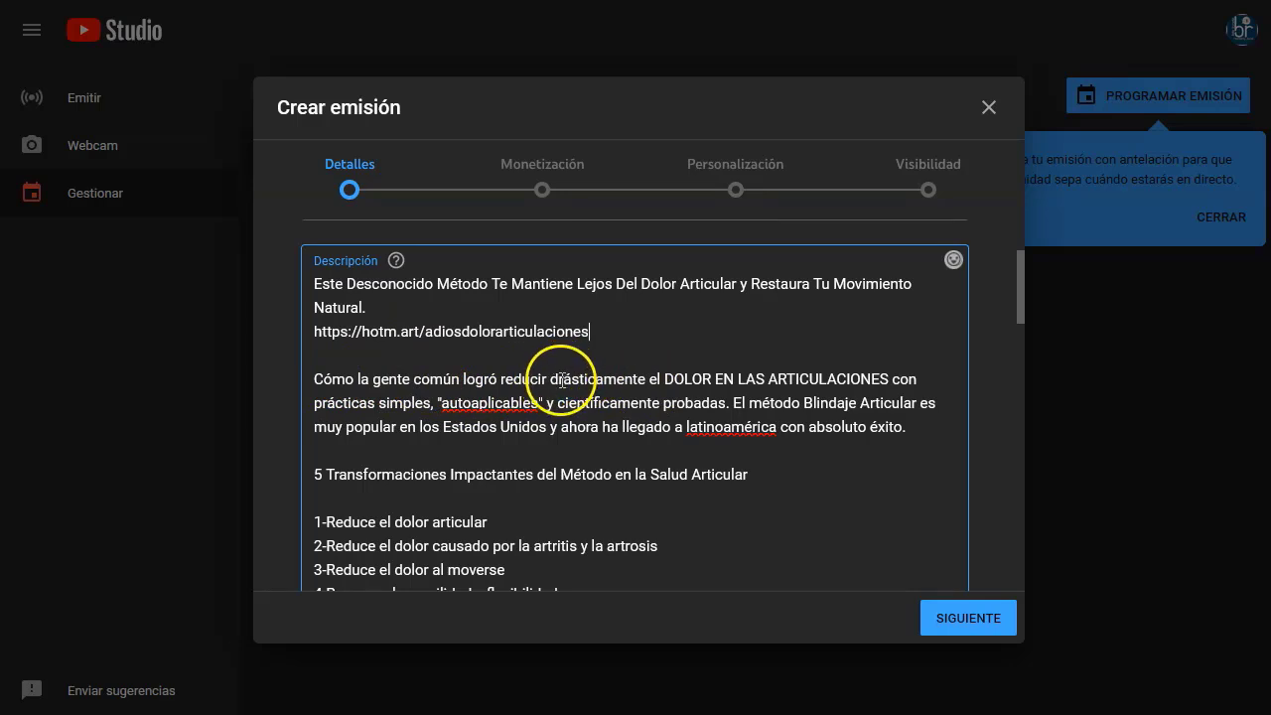
- Replace "Cómo la gente común logró reducir drásticamente" in the description with "Gente normal, como tu y como yo, han logrado detener"
drag(314, 380, 645, 379)
text(Gente normal, como tu y)
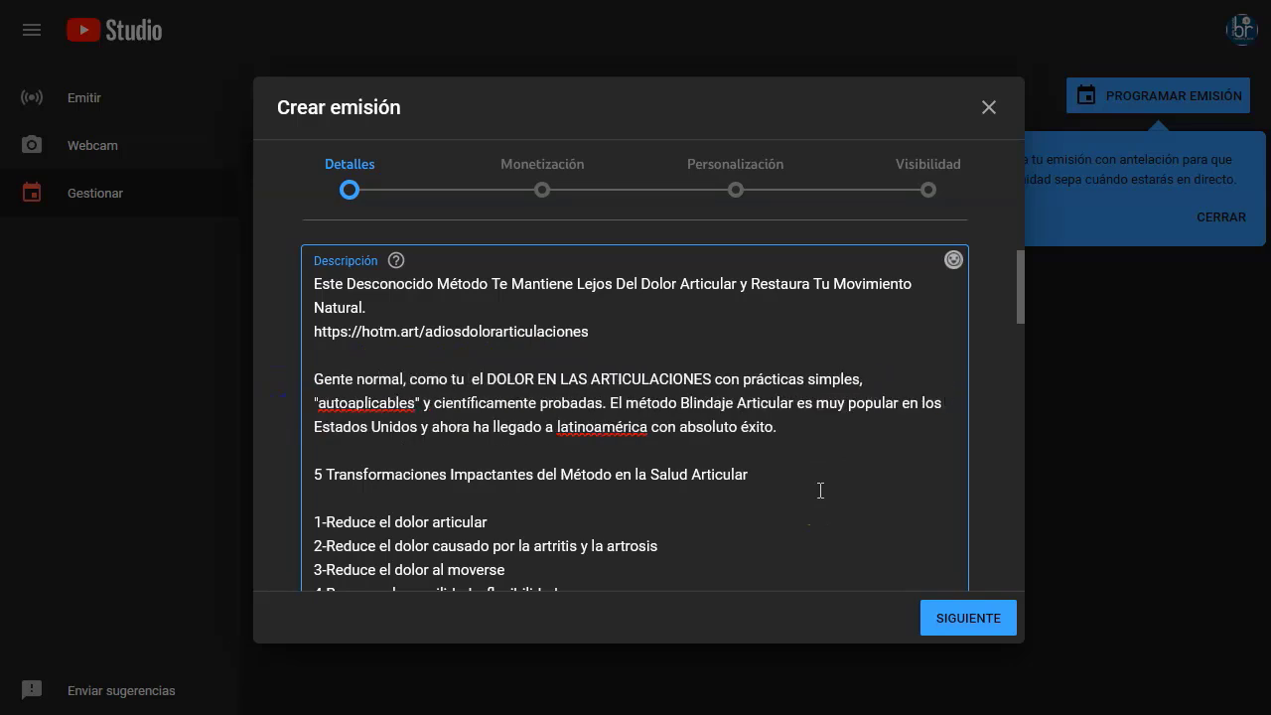
text( ocmo yo)
key(BackSpace)
key(BackSpace)
key(BackSpace)
key(BackSpace)
key(BackSpace)
key(BackSpace)
key(BackSpace)
key(BackSpace)
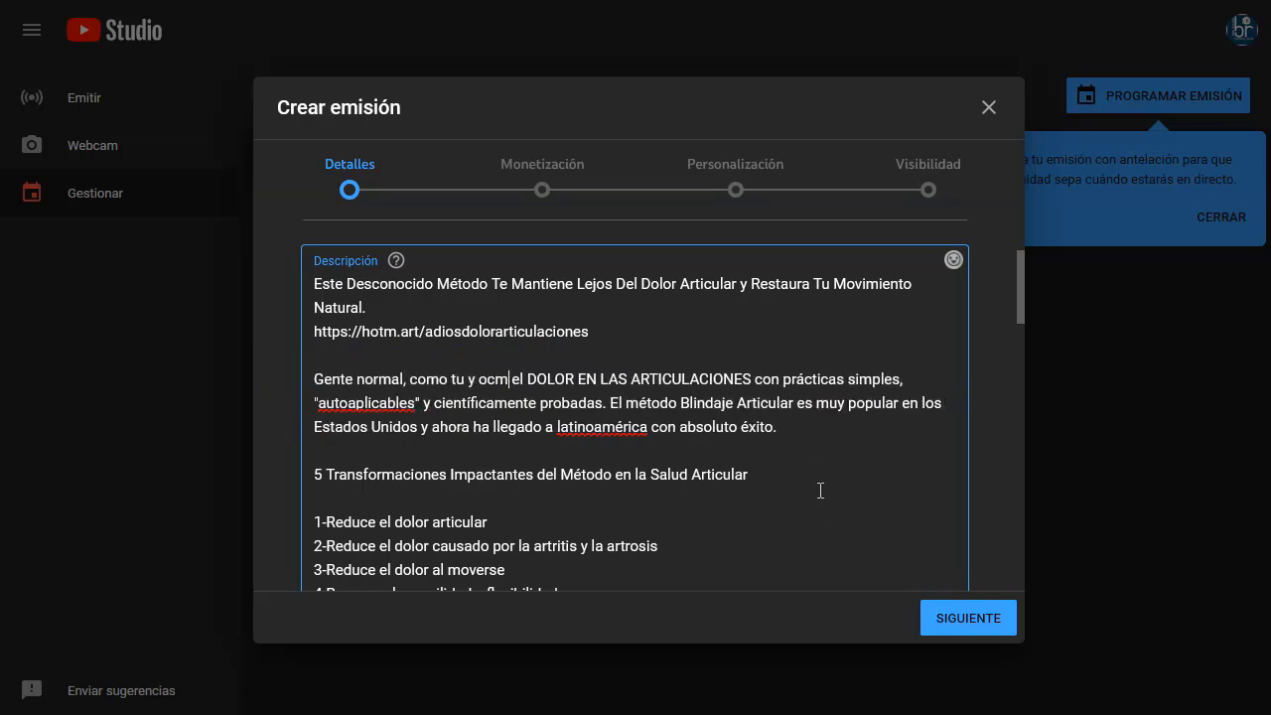
text(como yo, )
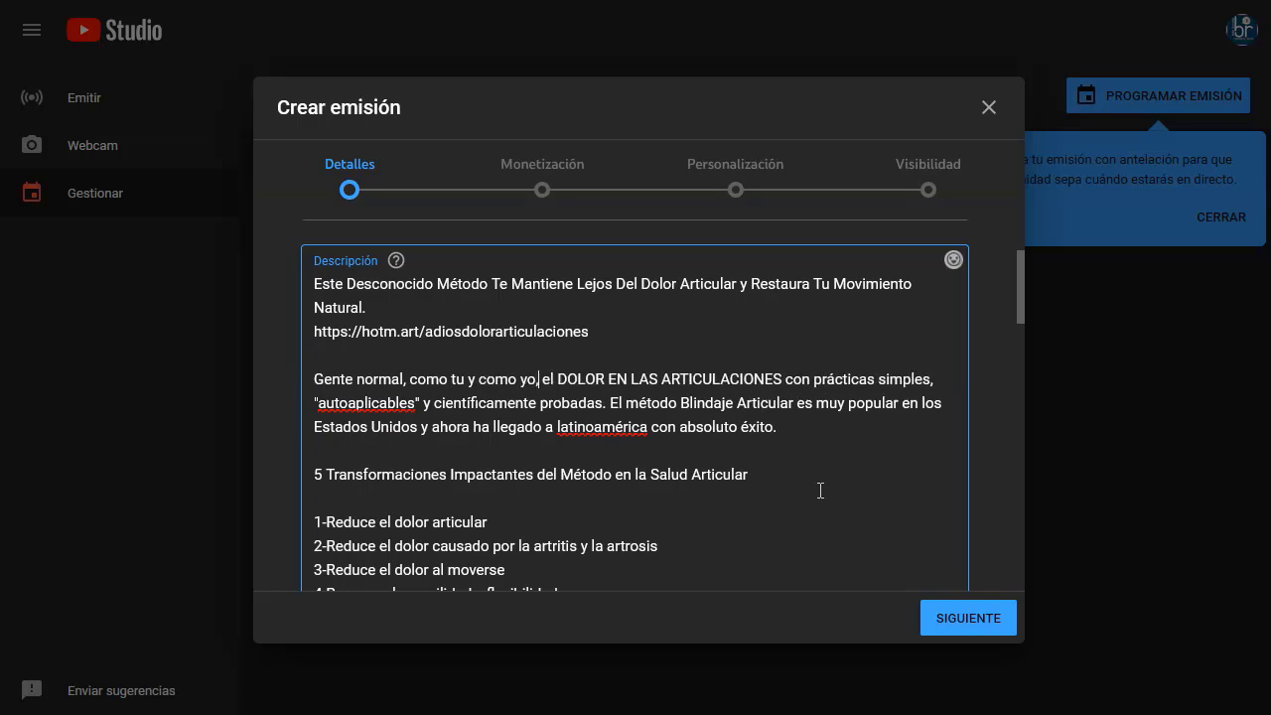
text(ha)
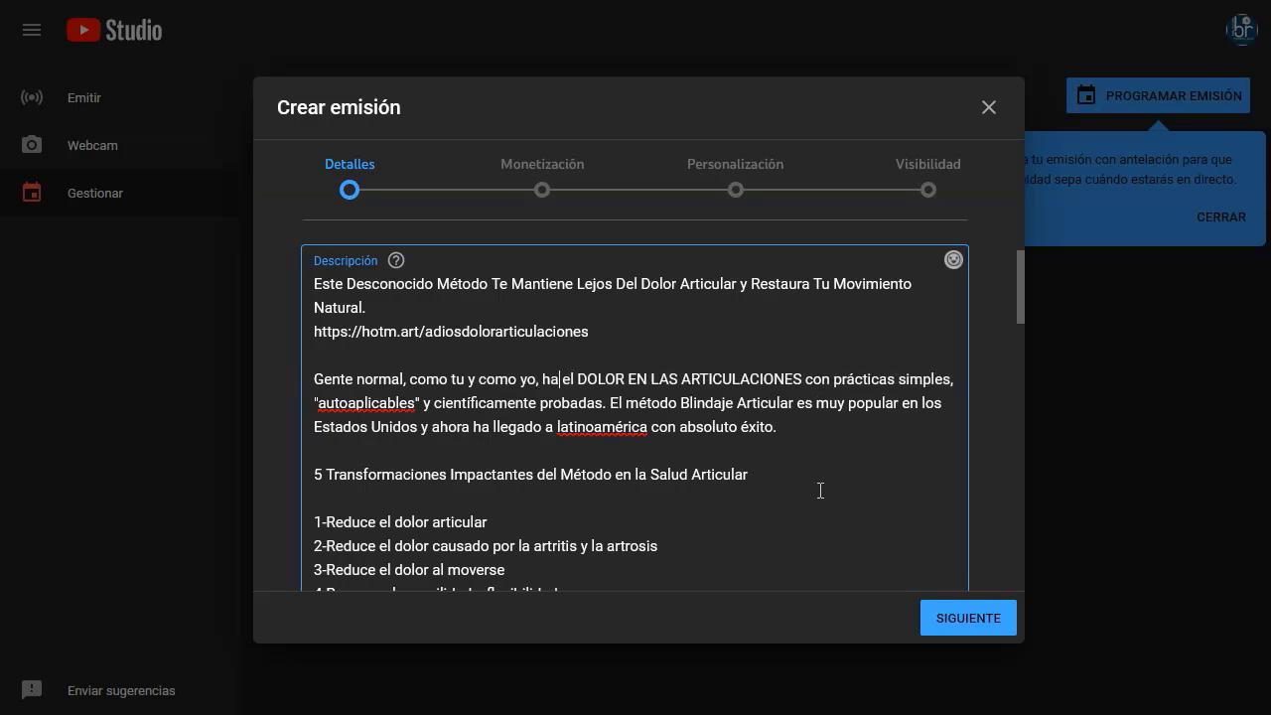
text(n logrado detener)
- Reword the practices phrase as "sencillas que podemos hacer nosotros mismos y que están científicamente probadas" and set off "El método Blindaje Articular" as a new paragraph
click(846, 452)
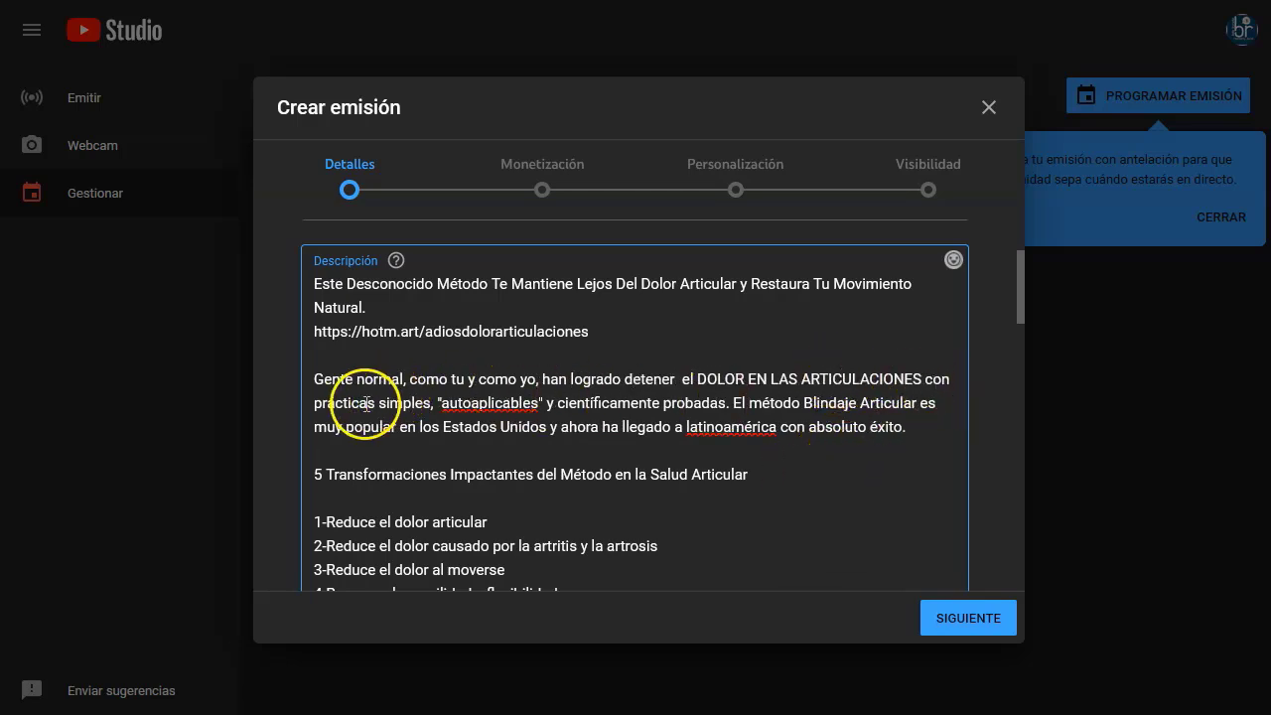
text(sencillas)
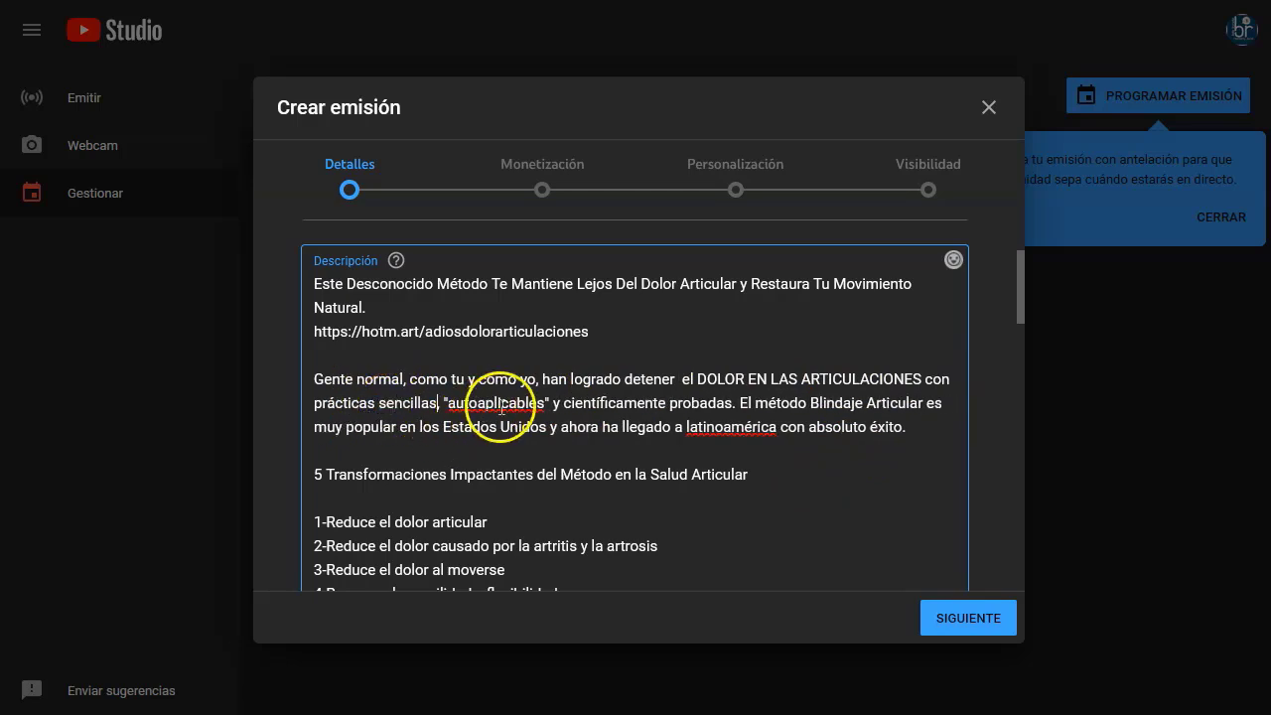
drag(444, 397, 520, 401)
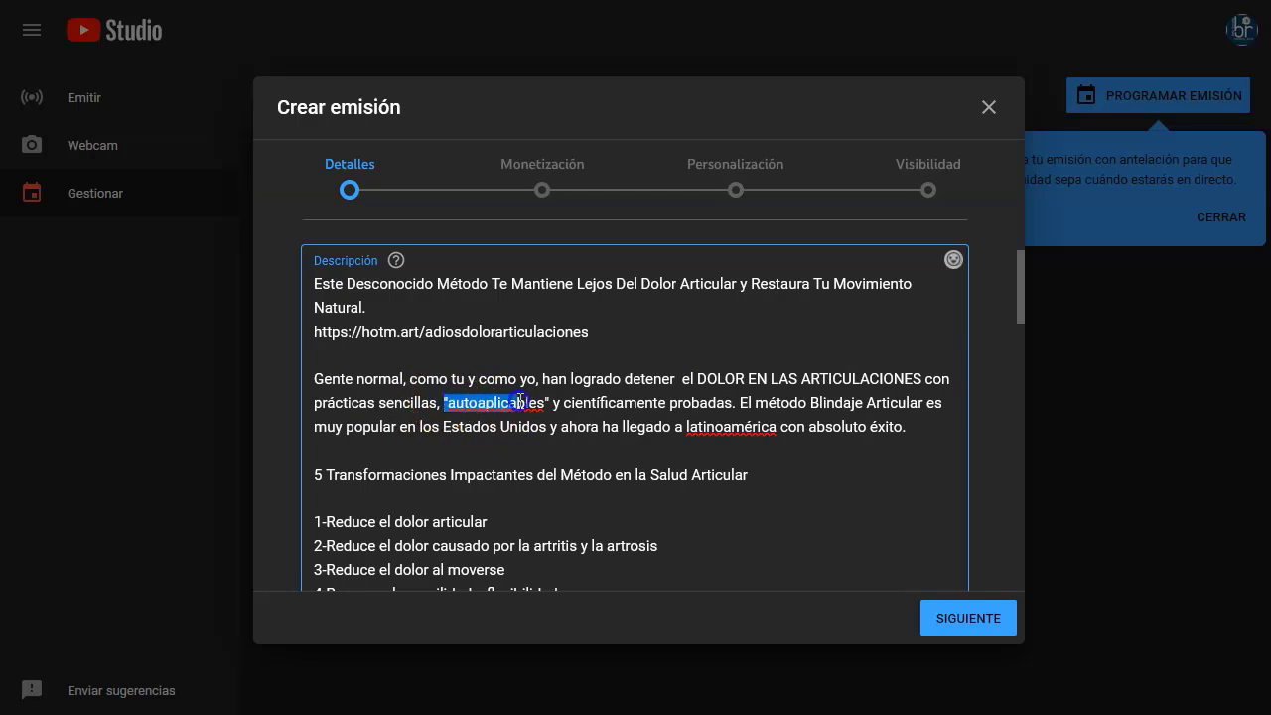
key(BackSpace)
key(BackSpace)
key(BackSpace)
text(que podemos hace)
text(r nosotros mismos)
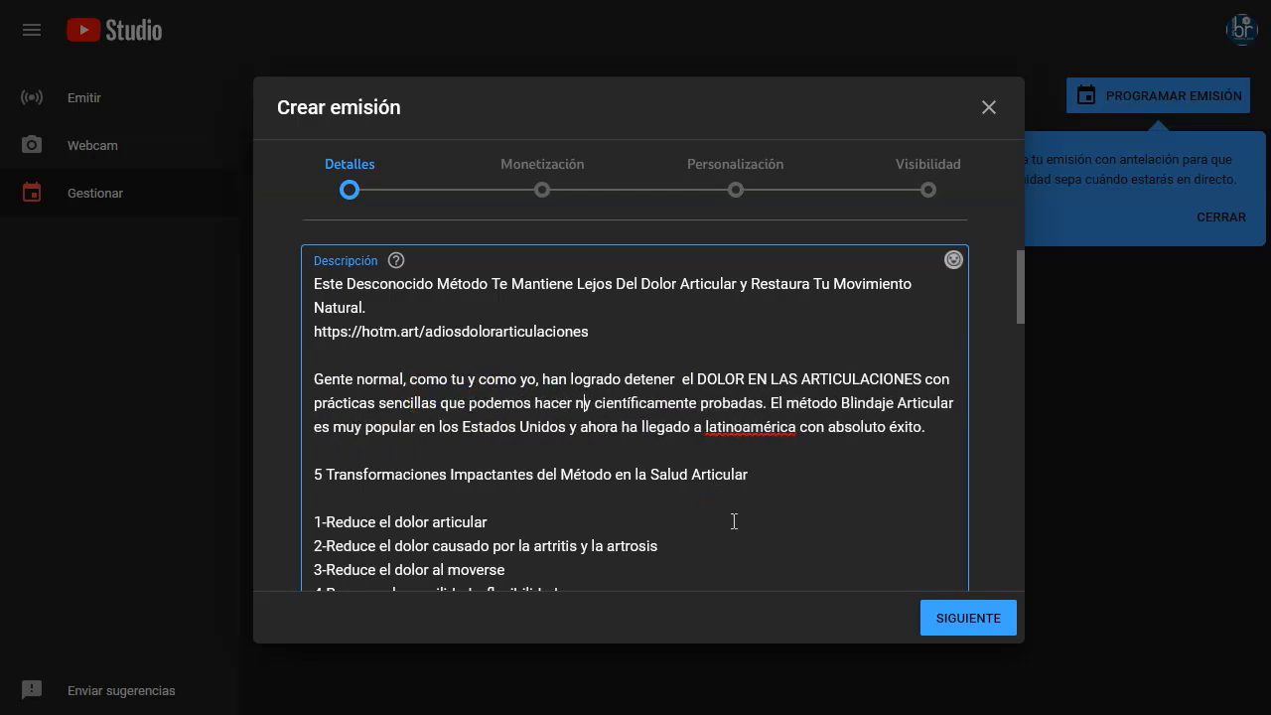
text( y )
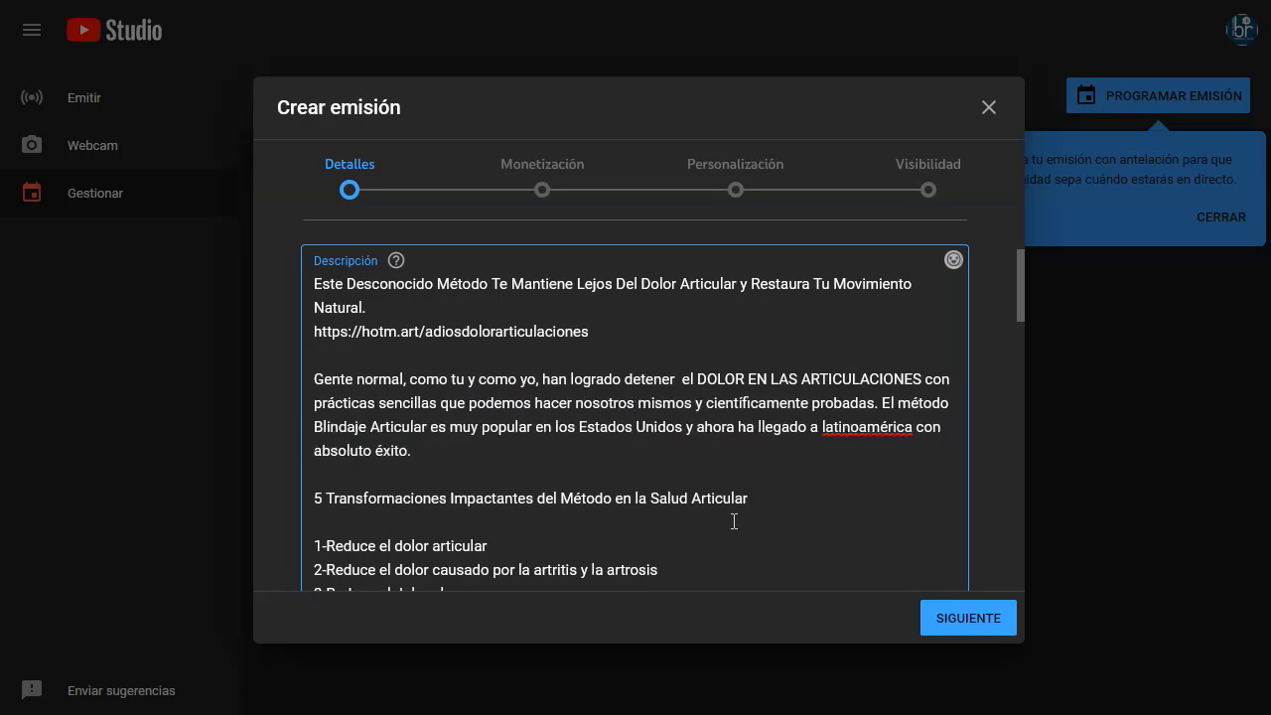
text(que están)
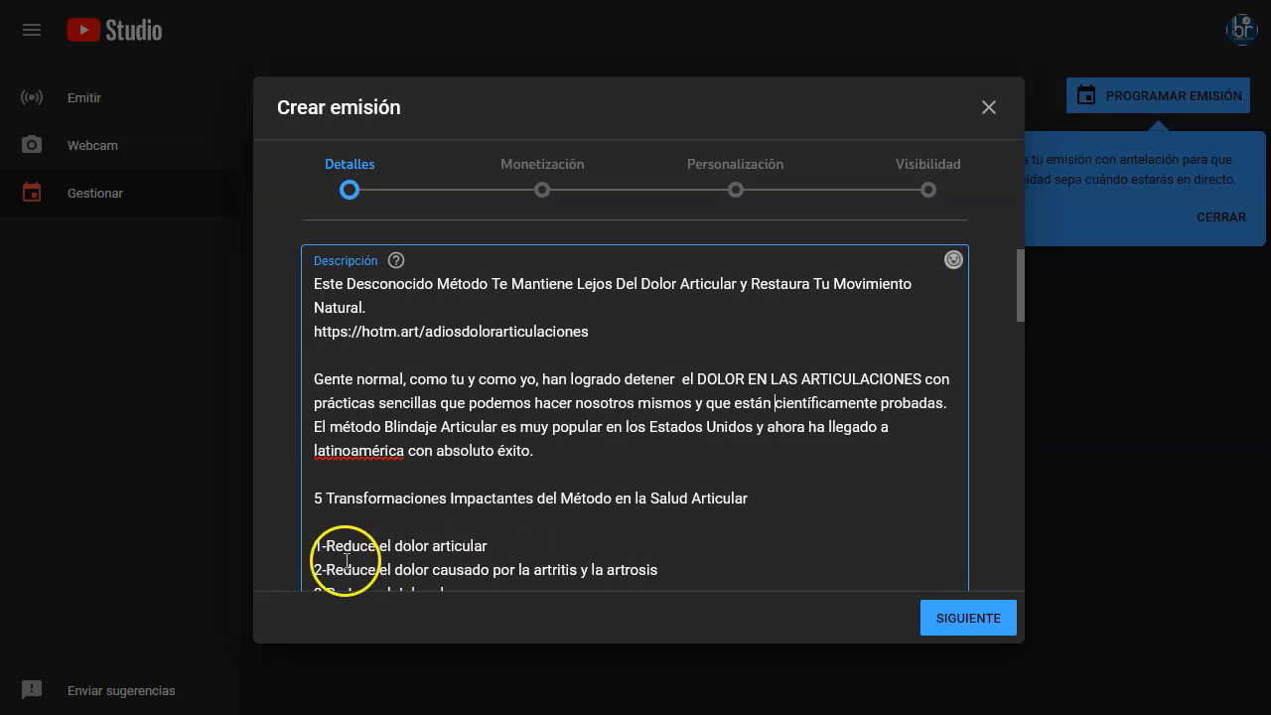
click(315, 427)
key(Return)
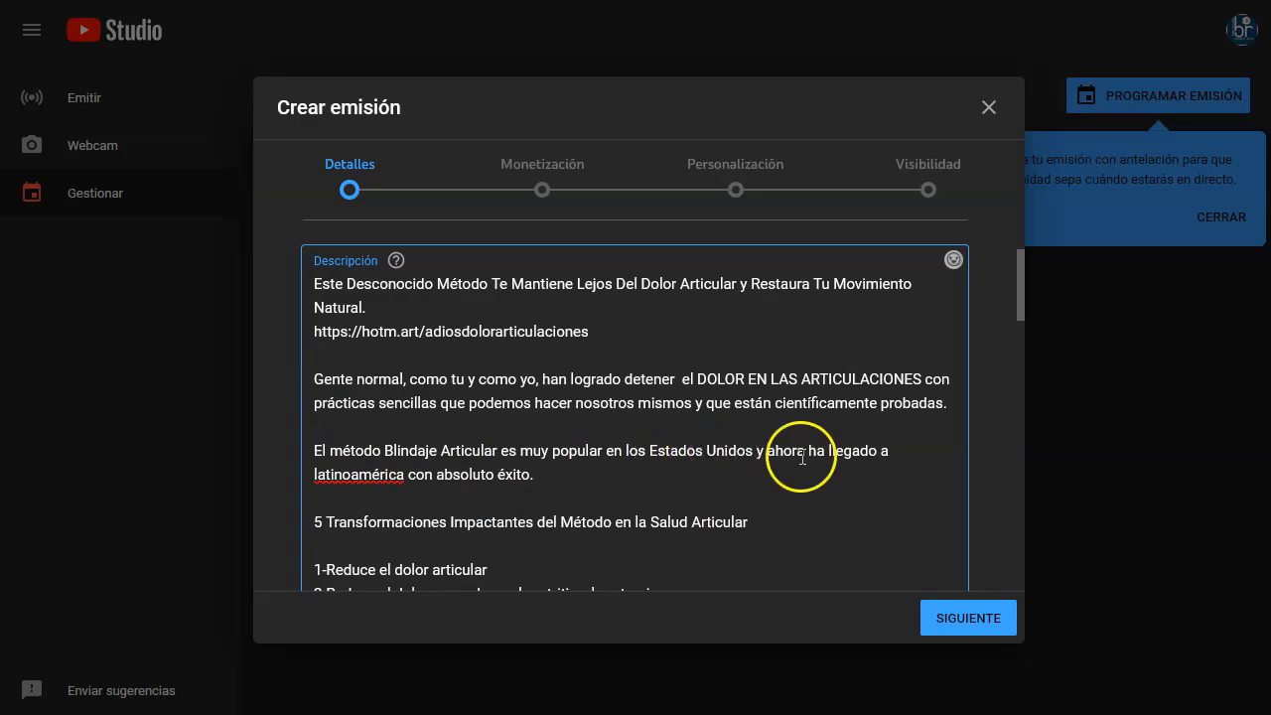
- Replace the ending "latinoamérica con absoluto éxito" in the description with "tus manos para aliviar el dolor en las articulaciones"
click(531, 475)
key(shift+Home)
text(tus manops)
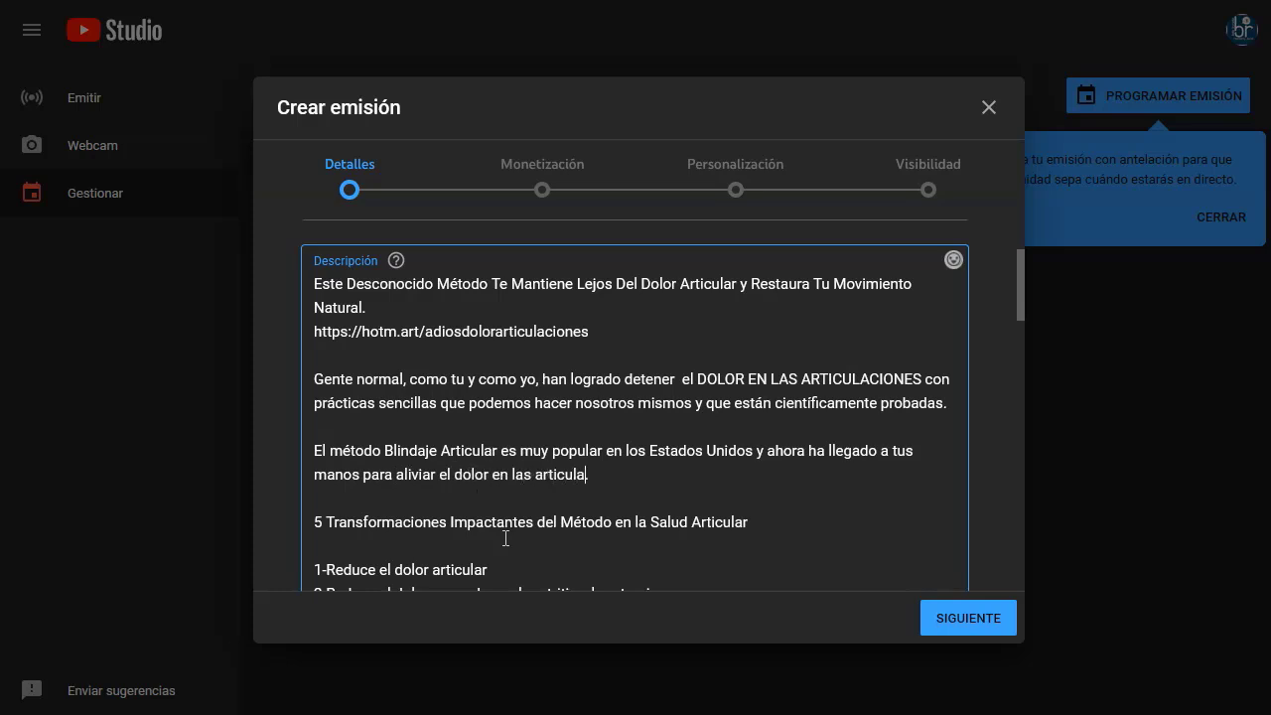
- Change the ending of the description's "5 Transformaciones Impactantes" heading to "Con este Método"
scroll(506, 538, down, 1)
drag(748, 432, 581, 432)
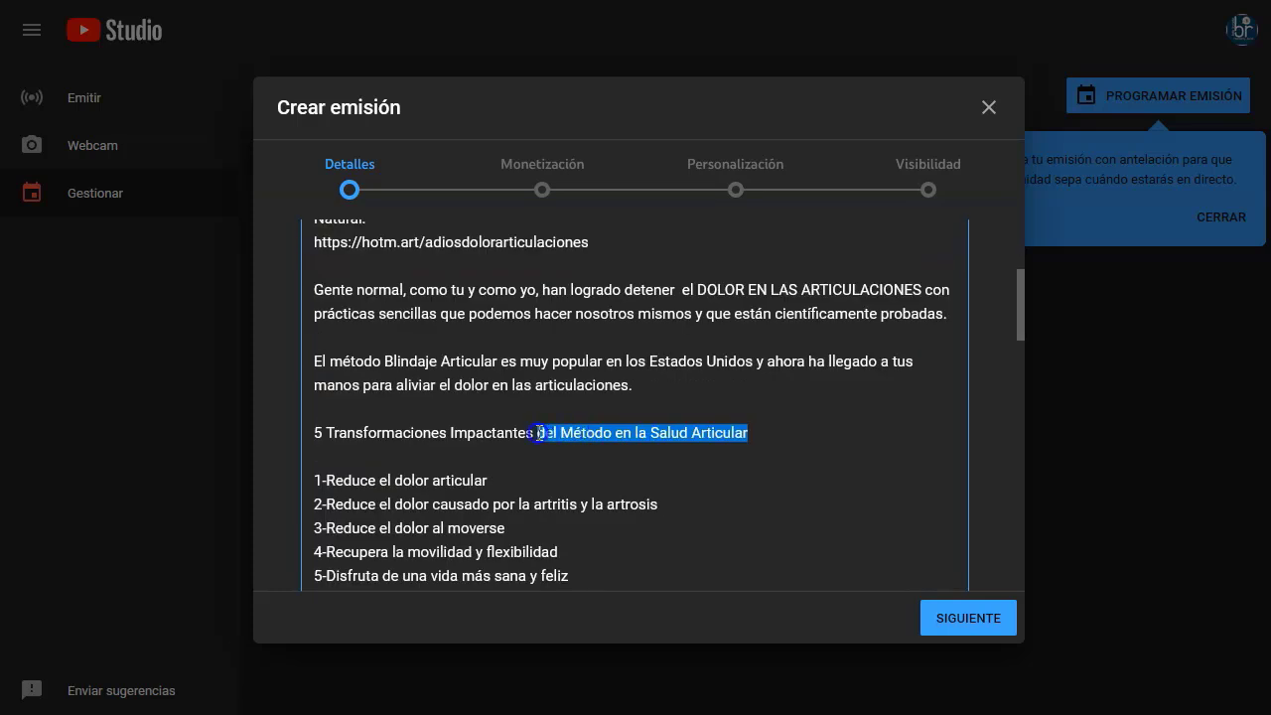
text(Con este)
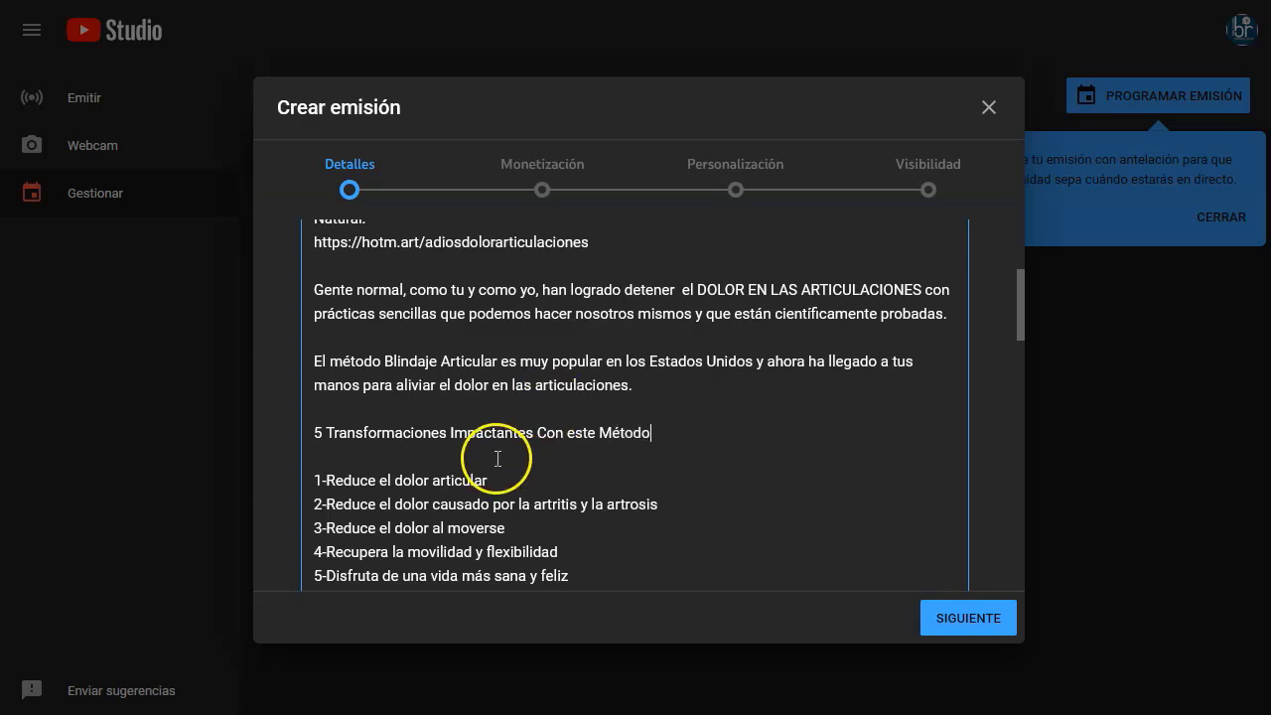
- Check Keyword Tool's "dolor de rodilla" suggestions and reword list item 1 to "dolor de rodillas" and item 3 to "al caminar o correr"
scroll(513, 483, down, 1)
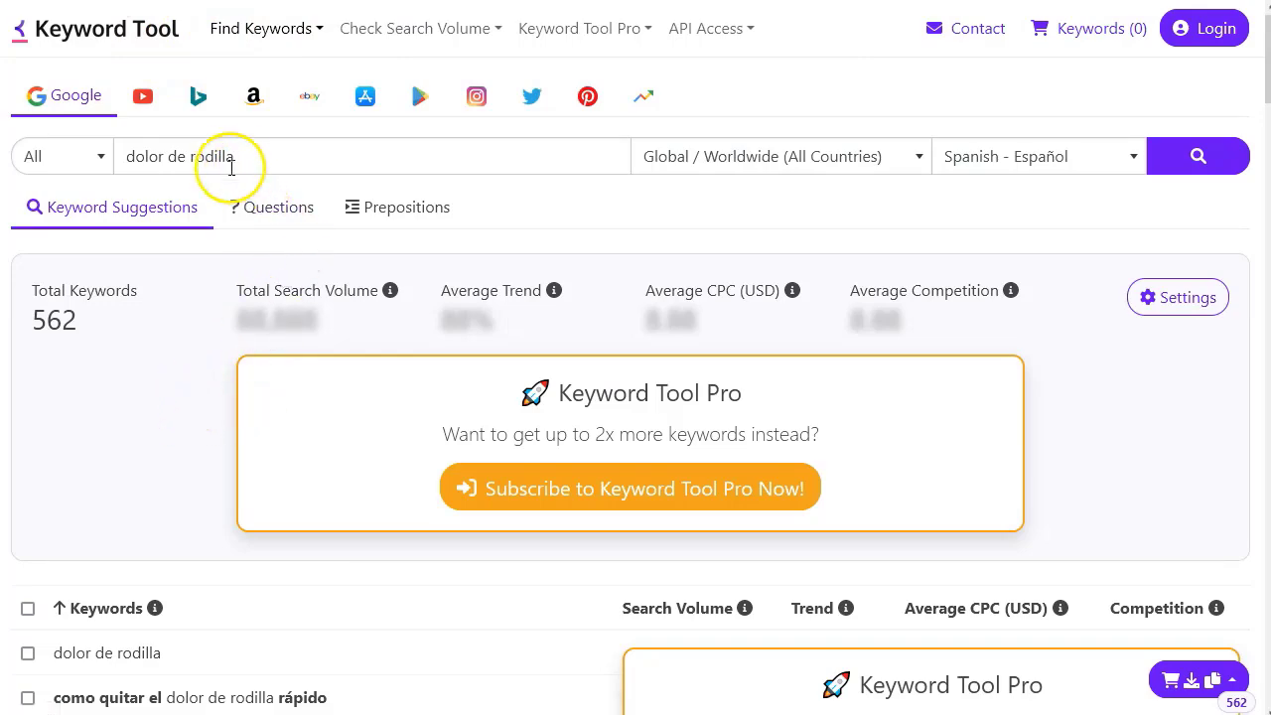
drag(239, 156, 118, 156)
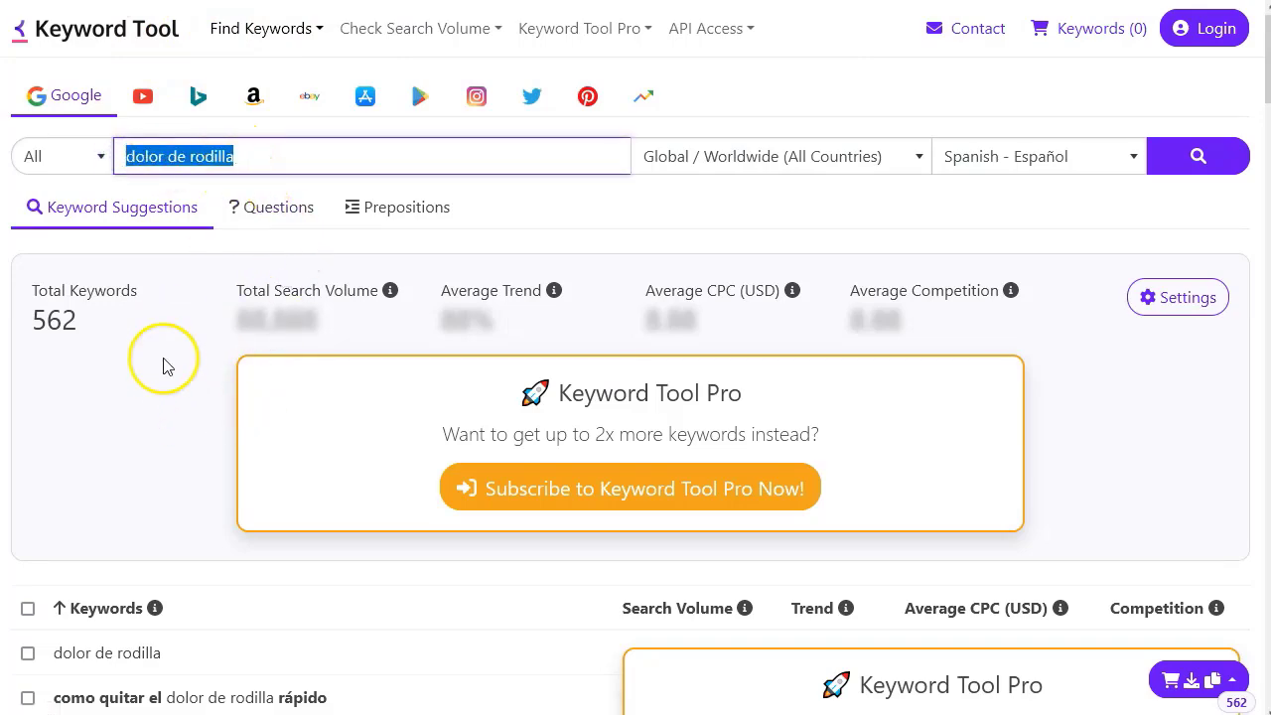
scroll(164, 397, down, 5)
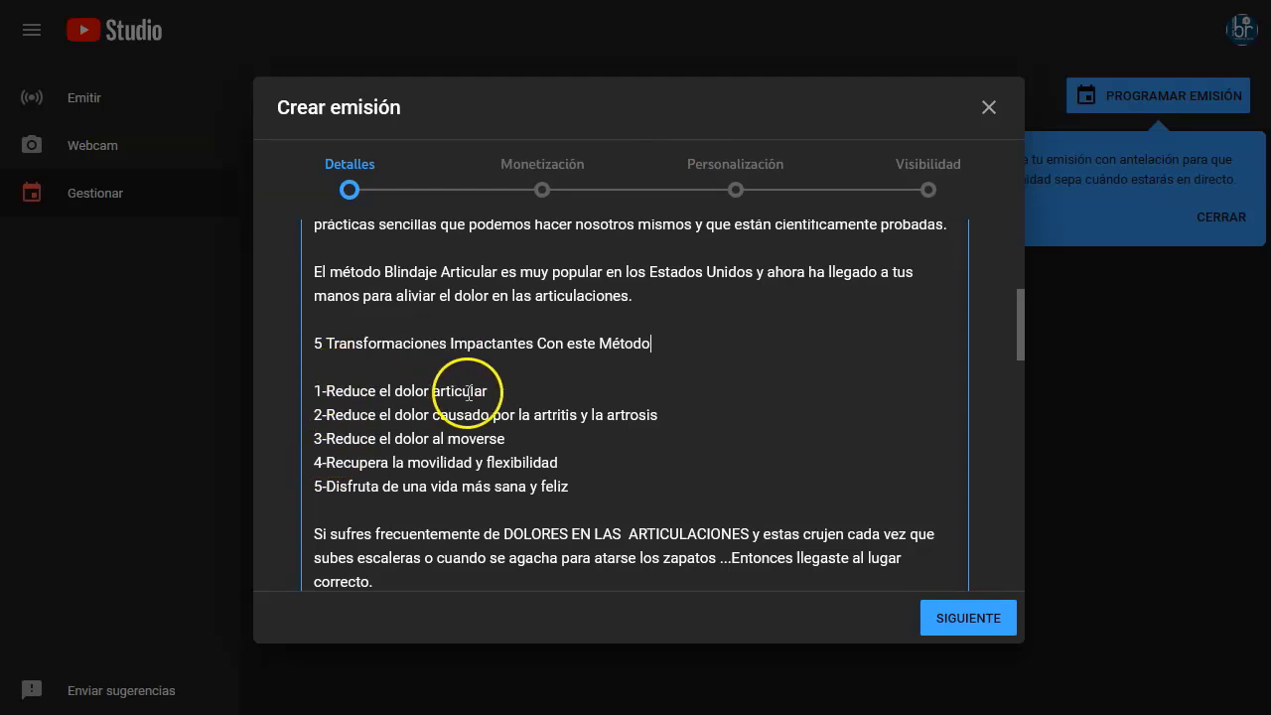
double_click(452, 390)
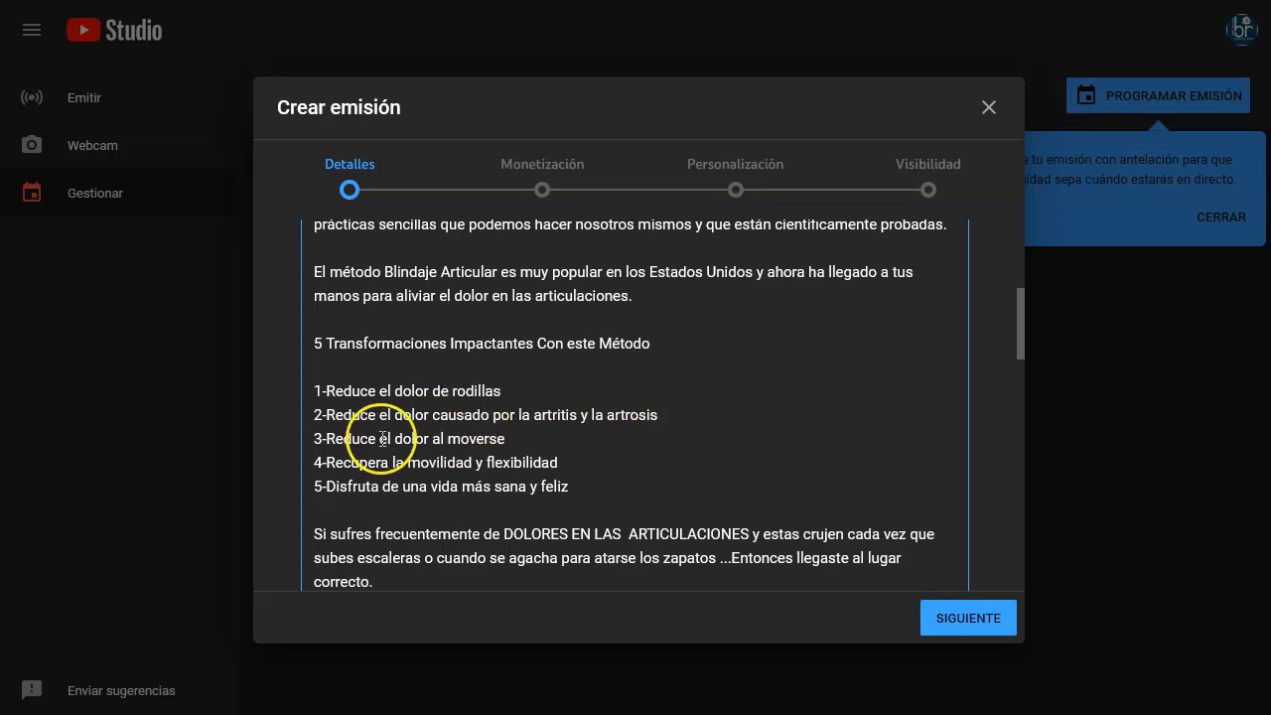
text(caminar o corr)
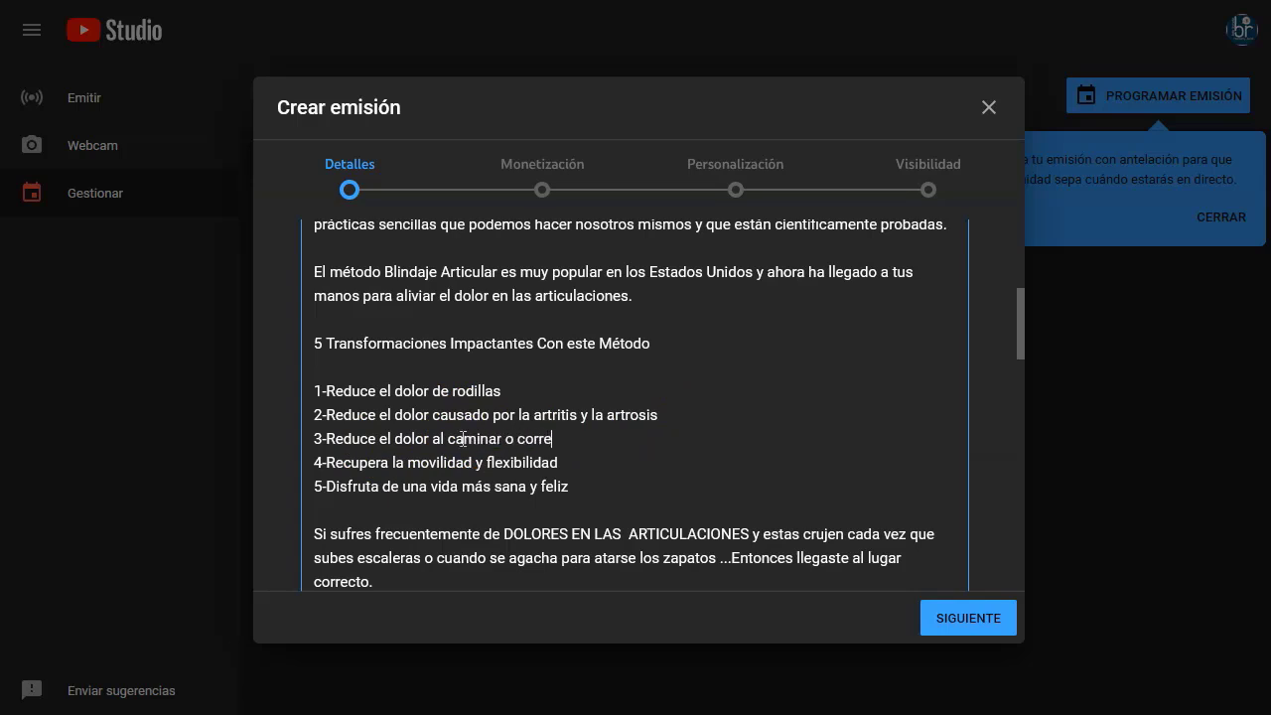
click(561, 440)
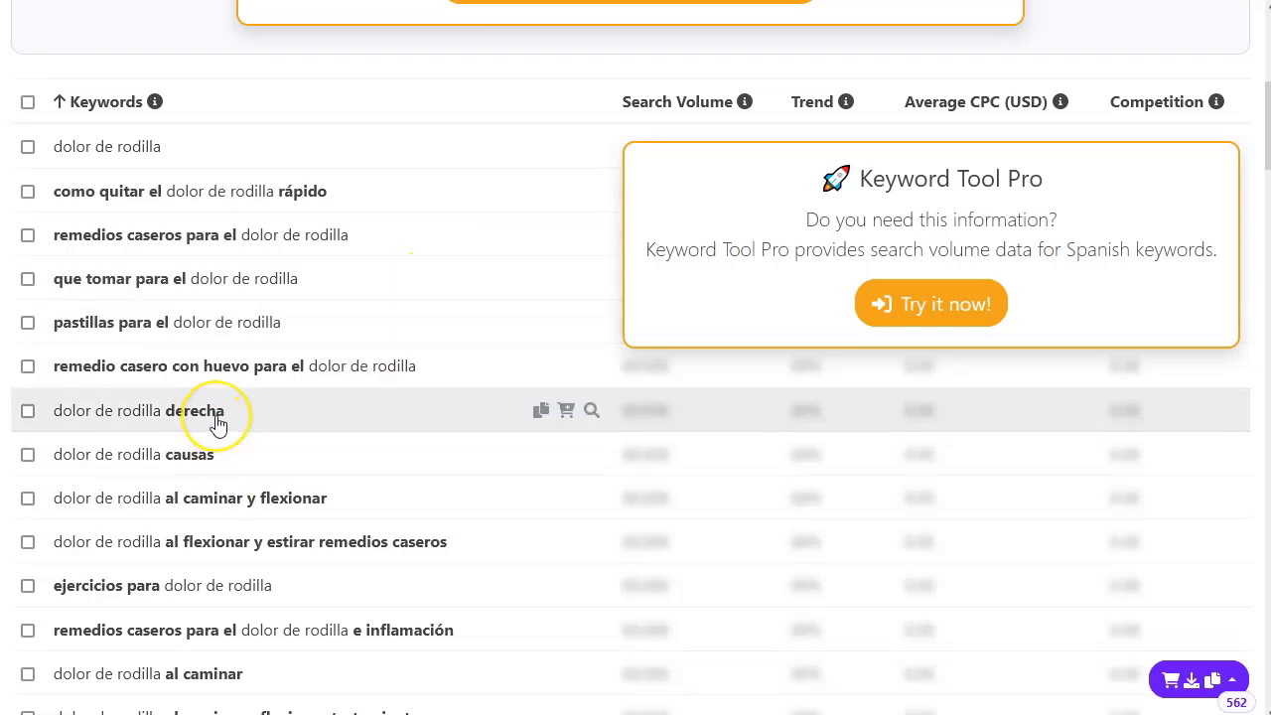
- Append "de tus codos y hombros" to list item 4 and "con articulaciones sanas" to item 5 of the description
scroll(208, 428, down, 6)
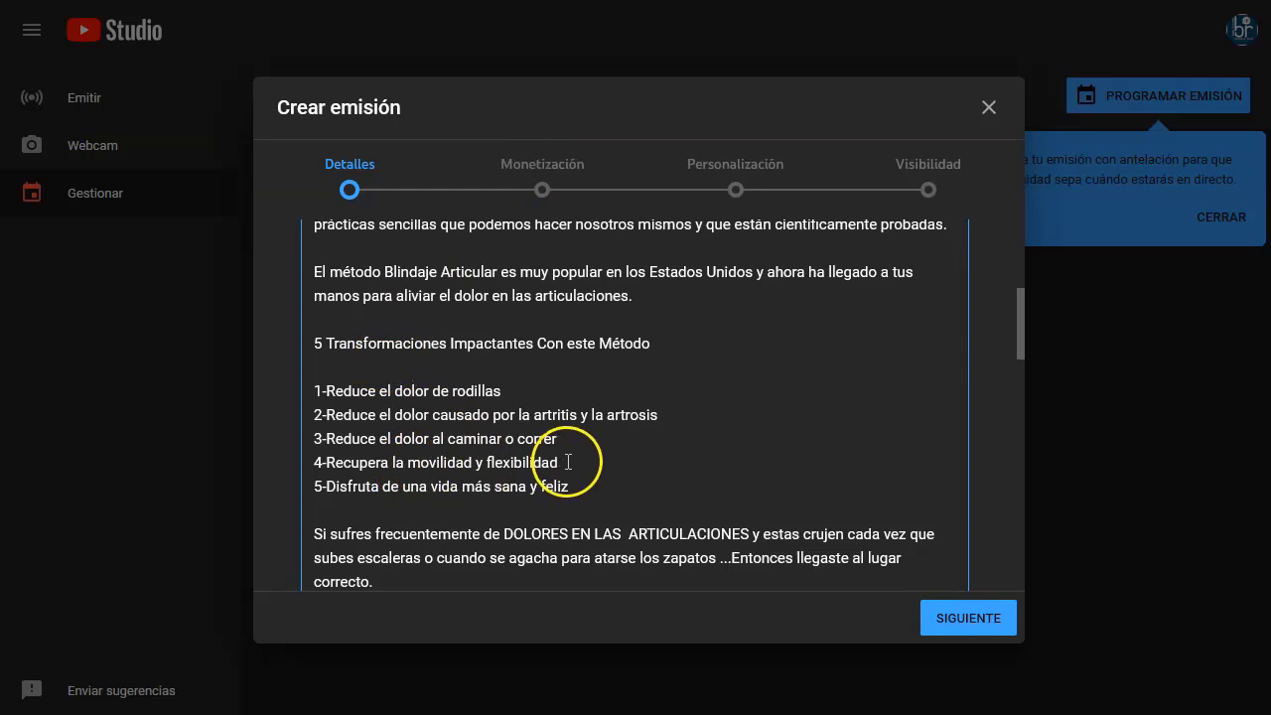
mouse_move(558, 461)
mouse_down()
mouse_move(447, 459)
mouse_move(545, 463)
mouse_up()
text(de tus codos y hombros)
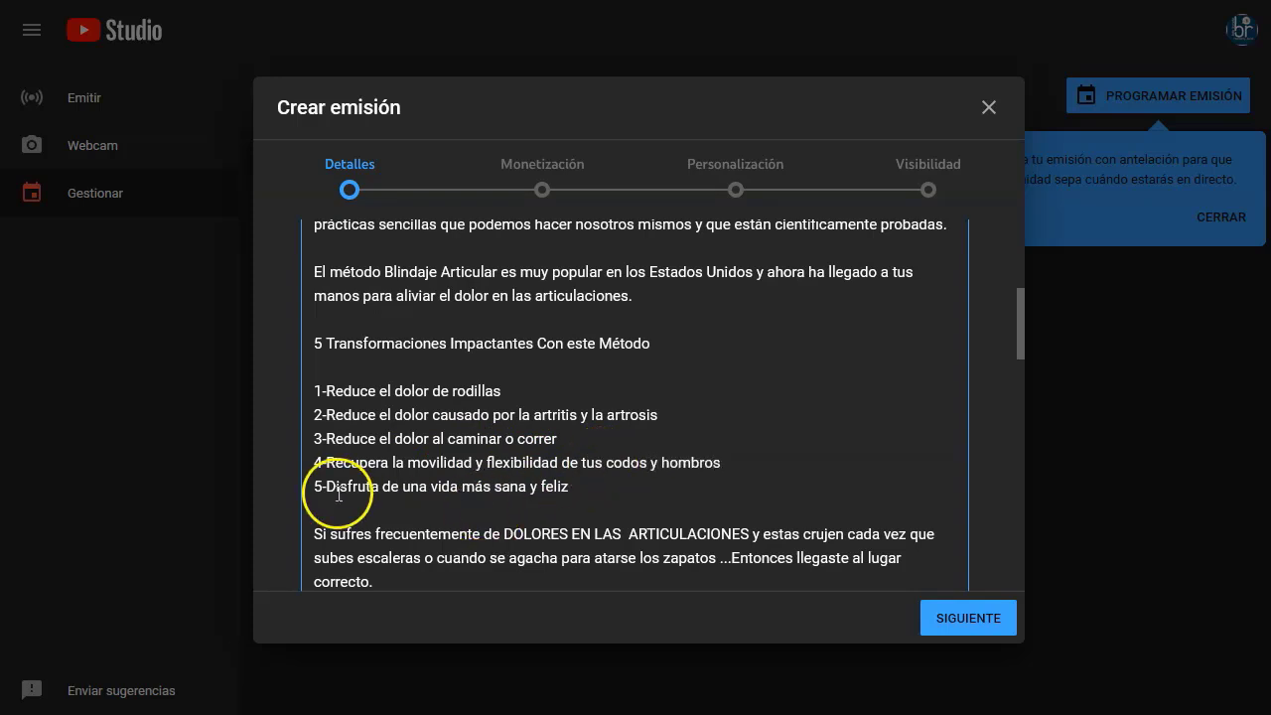
click(590, 484)
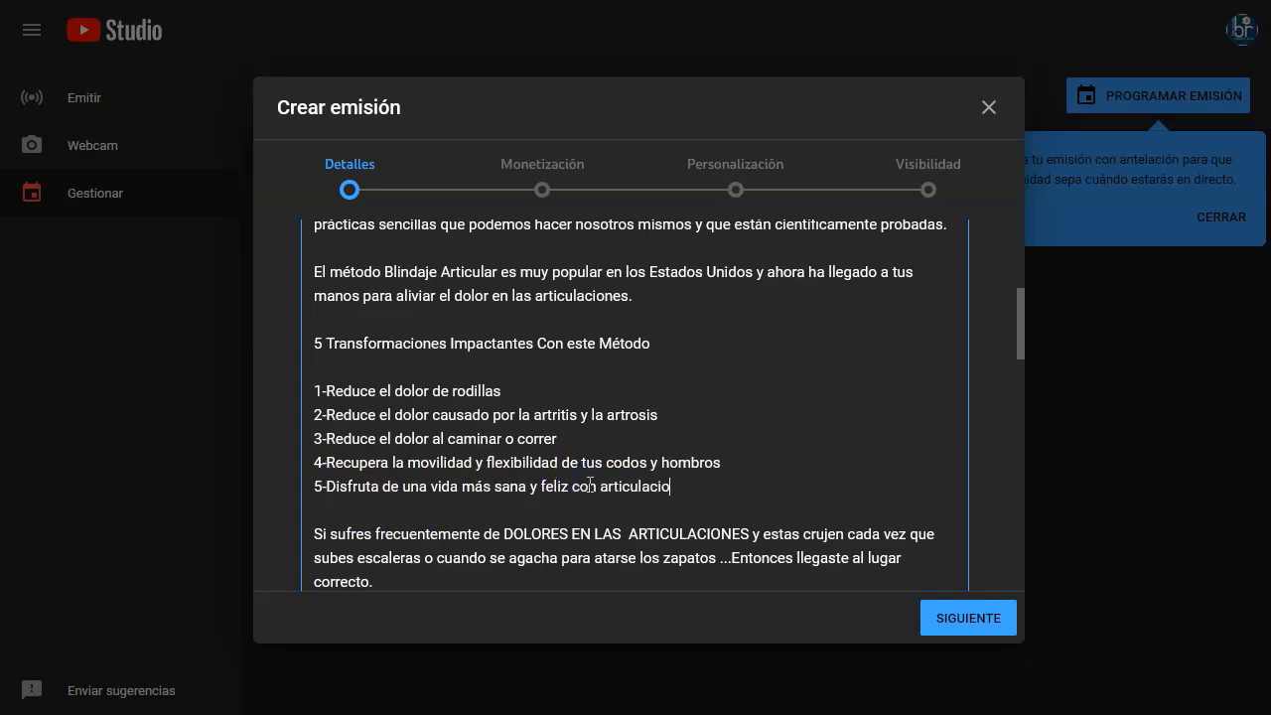
key(End)
- Change "DOLORES" to "DOLOR" in the paragraph beginning "Si sufres frecuentemente"
scroll(517, 485, down, 1)
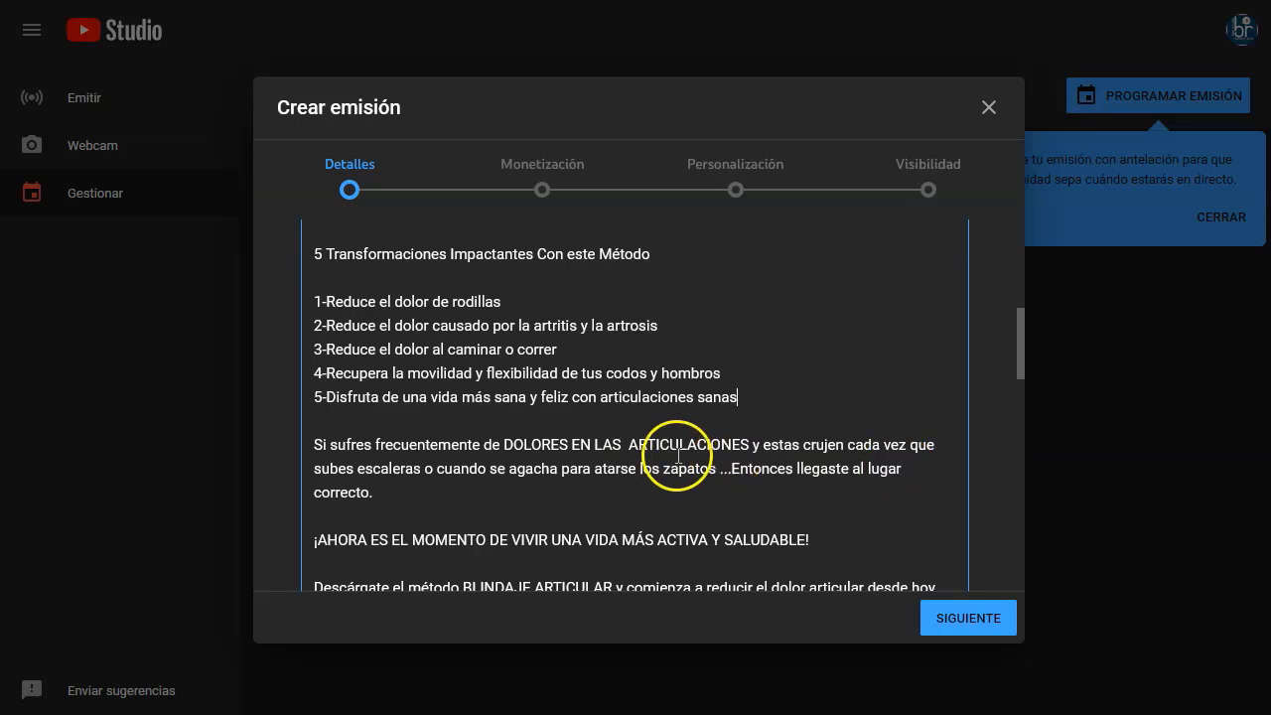
click(545, 445)
key(Delete)
key(Delete)
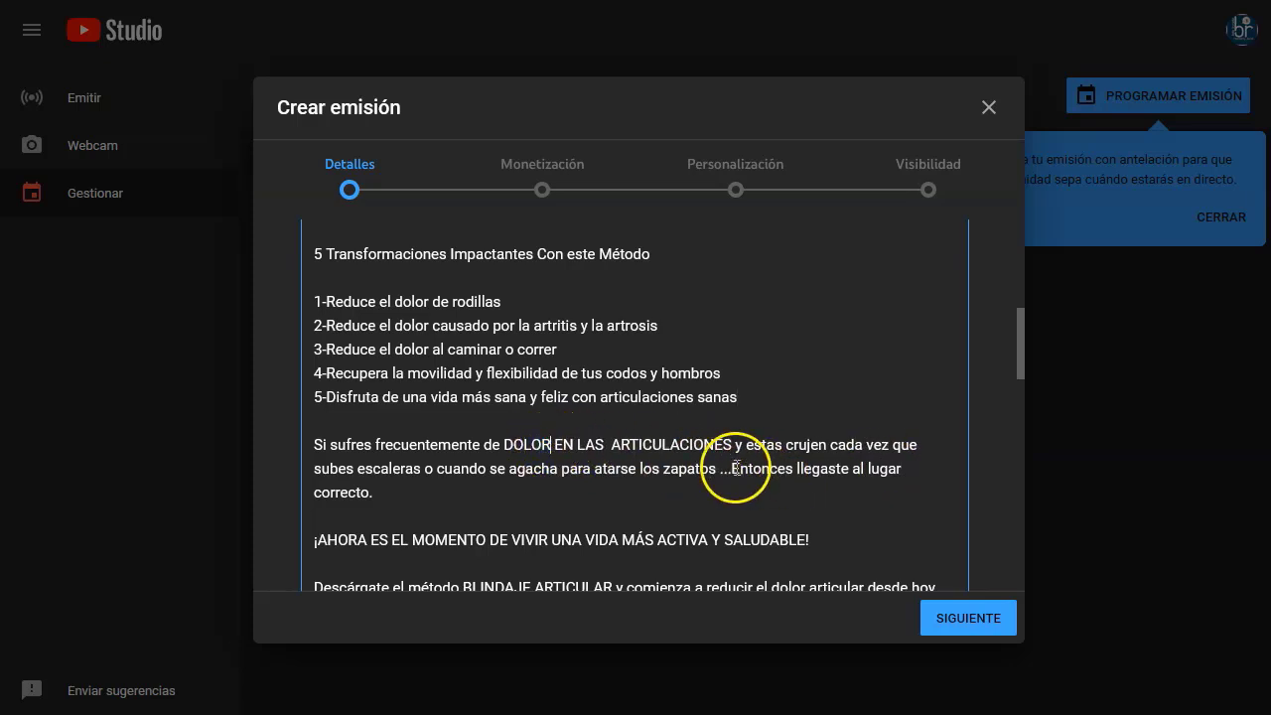
double_click(810, 445)
click(787, 487)
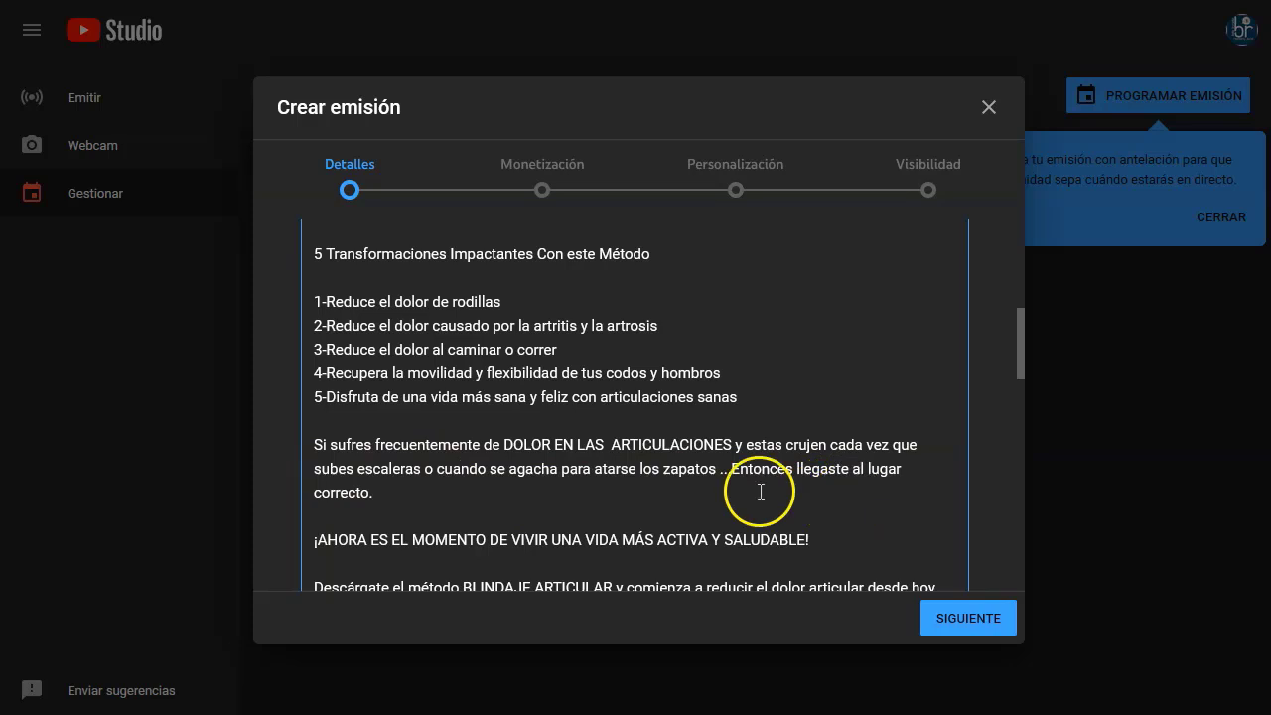
- Delete the line "¡AHORA ES EL MOMENTO DE VIVIR UNA VIDA MÁS ACTIVA Y SALUDABLE!" from the description
scroll(328, 485, down, 3)
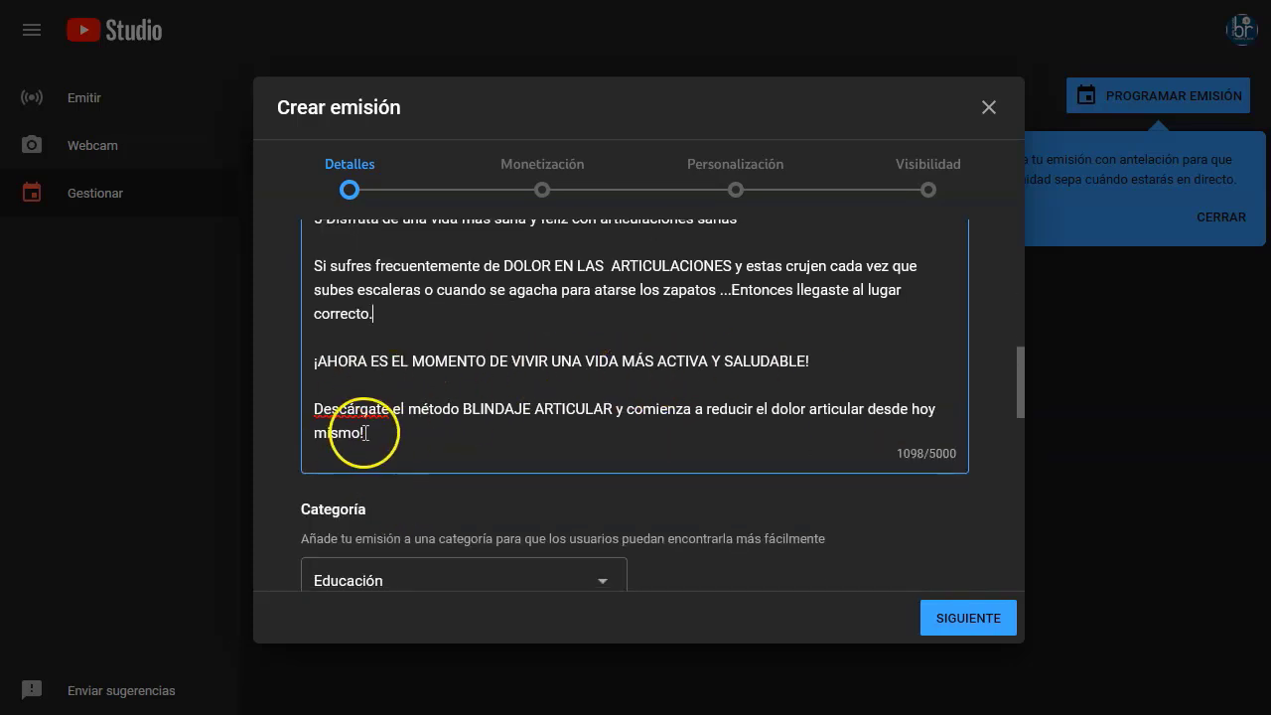
drag(836, 368, 299, 342)
key(BackSpace)
key(Delete)
key(Delete)
key(Delete)
key(Delete)
key(Delete)
key(Delete)
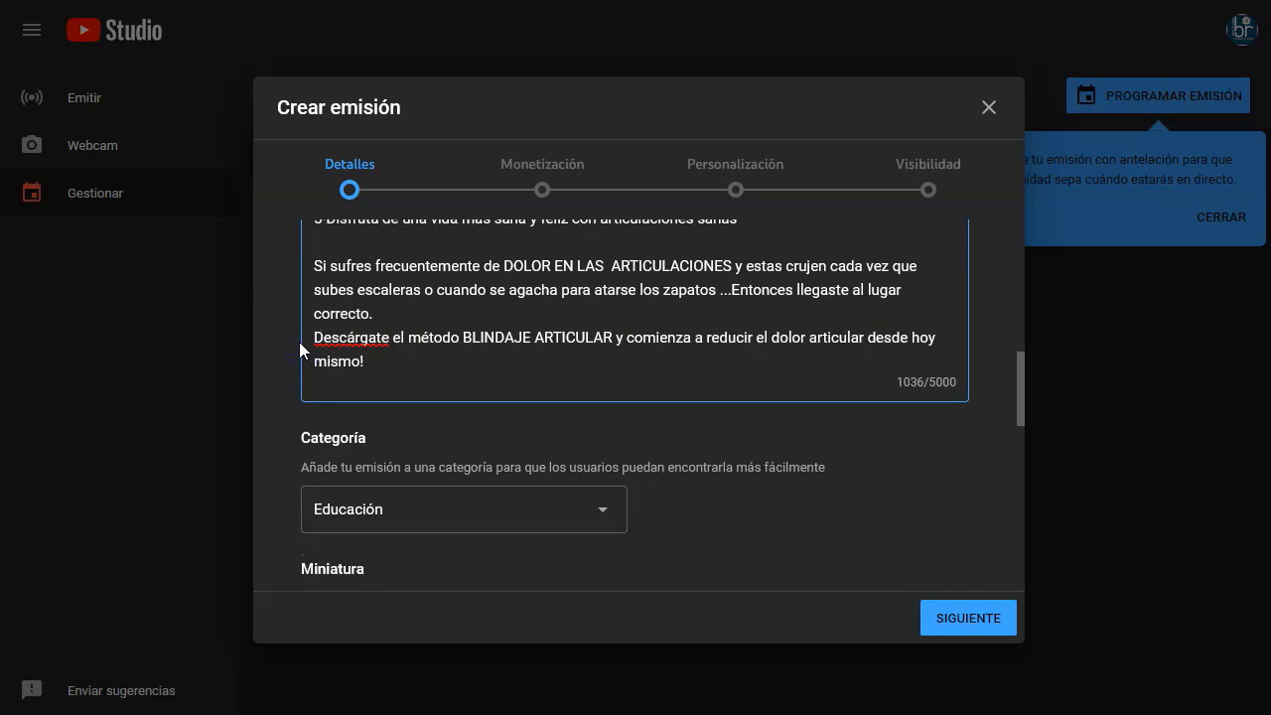
- Replace "Descárgate el" with "Accede al" in the closing BLINDAJE ARTICULAR sentence, keeping a blank line above it
key(Delete)
key(Delete)
key(Delete)
key(Delete)
key(Delete)
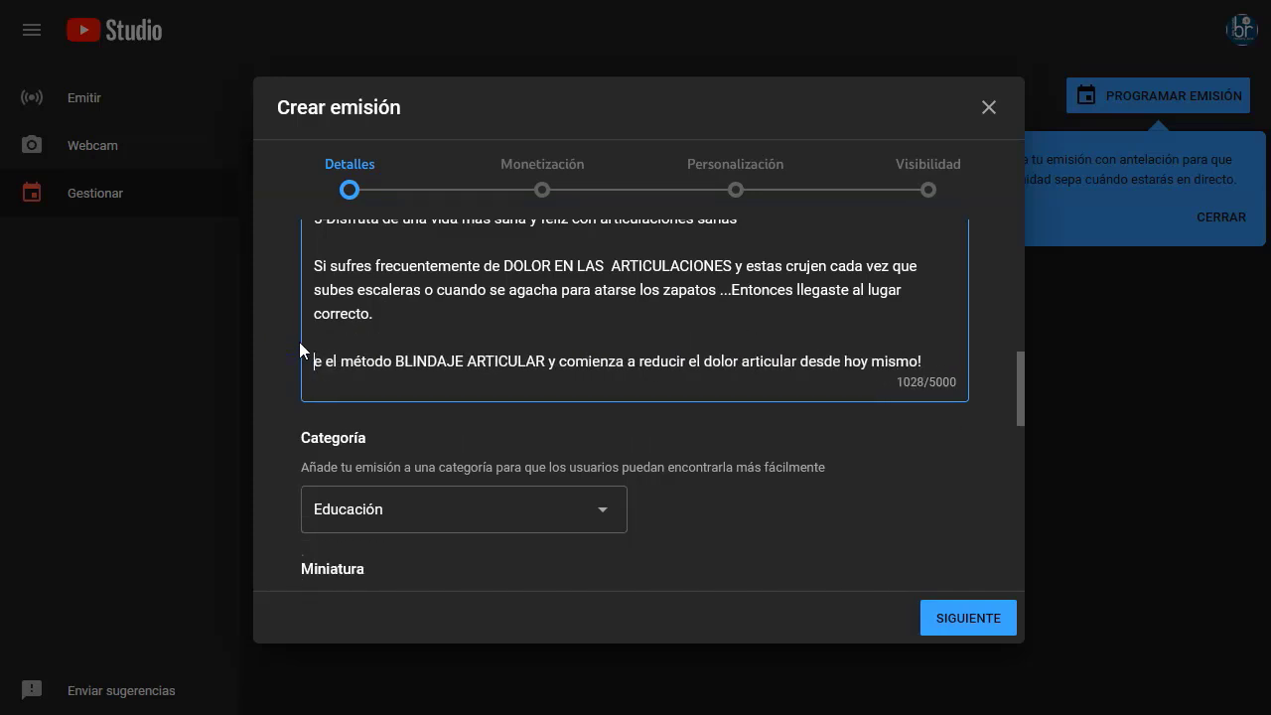
text(Acces)
key(BackSpace)
text(de a)
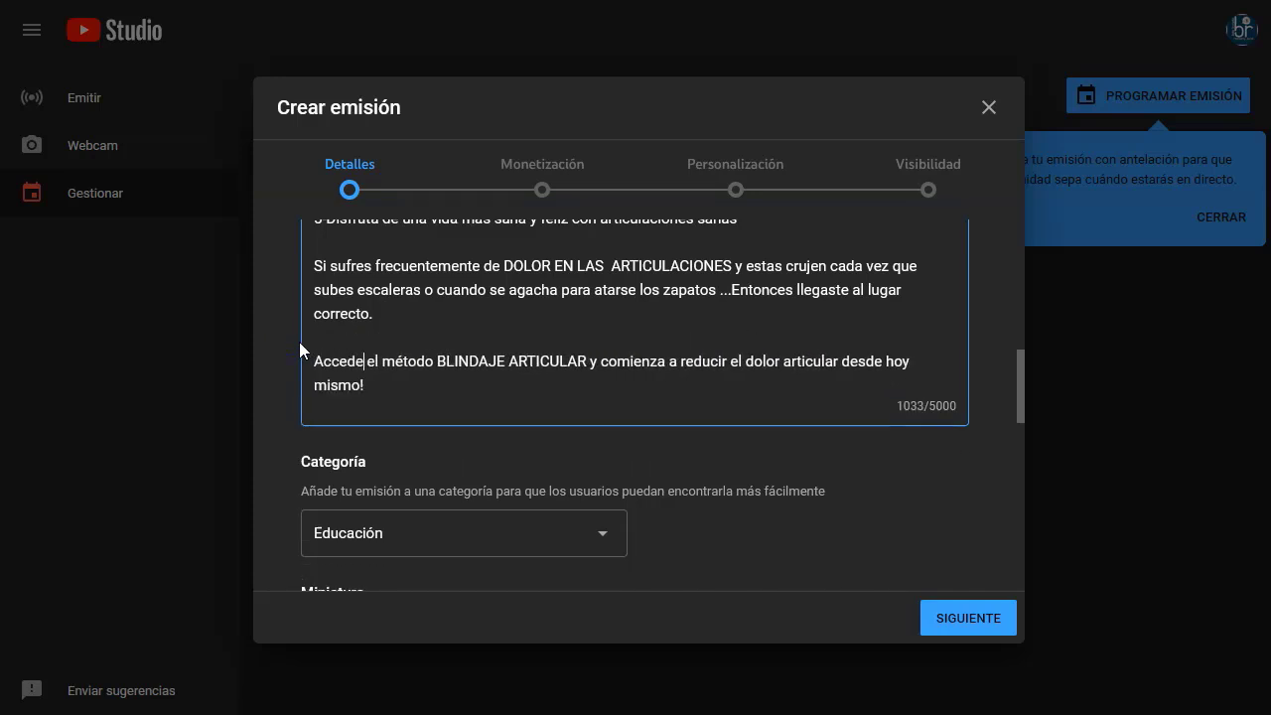
key(BackSpace)
key(Delete)
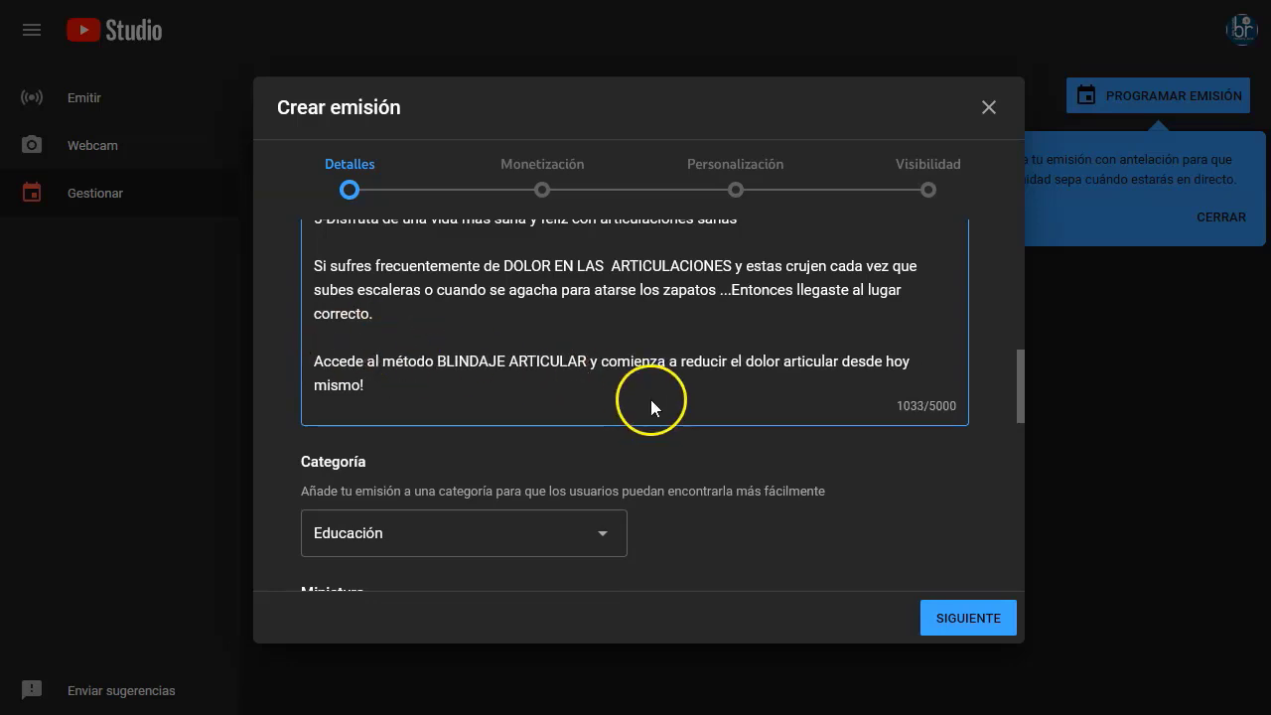
click(513, 379)
key(Return)
key(Return)
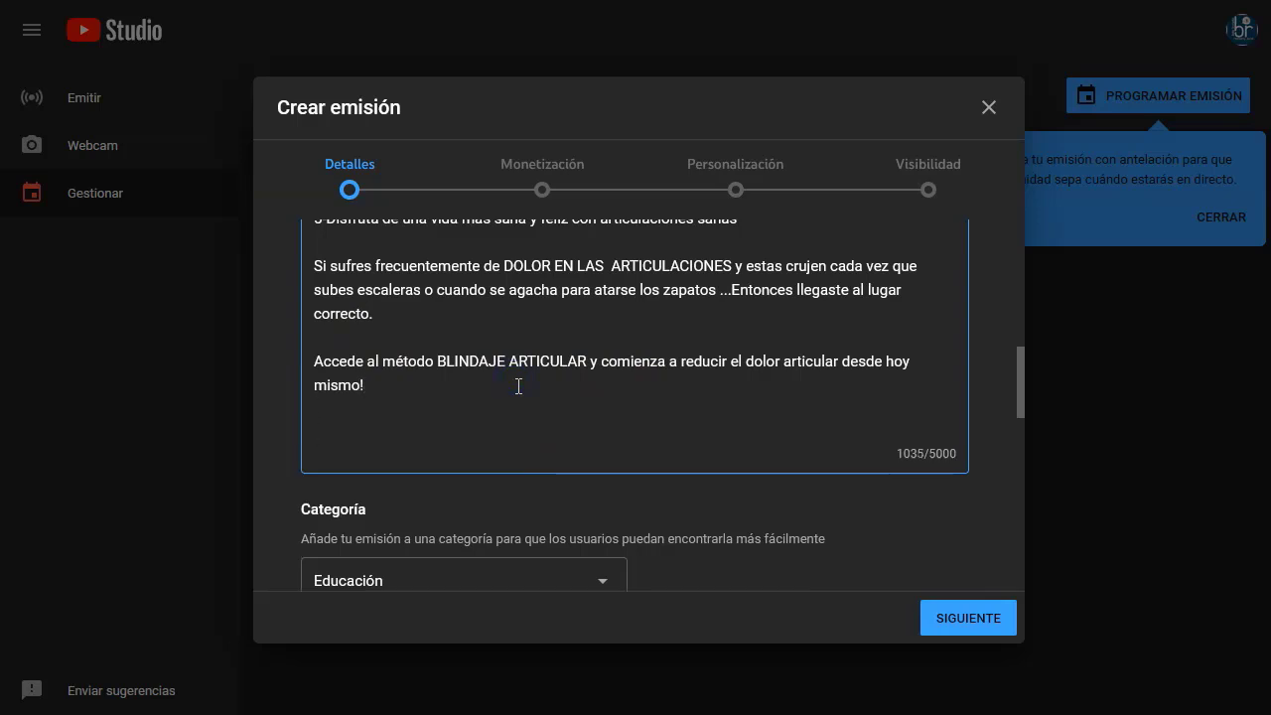
text(https://hotm.art/adiosdolorarticulaciones)
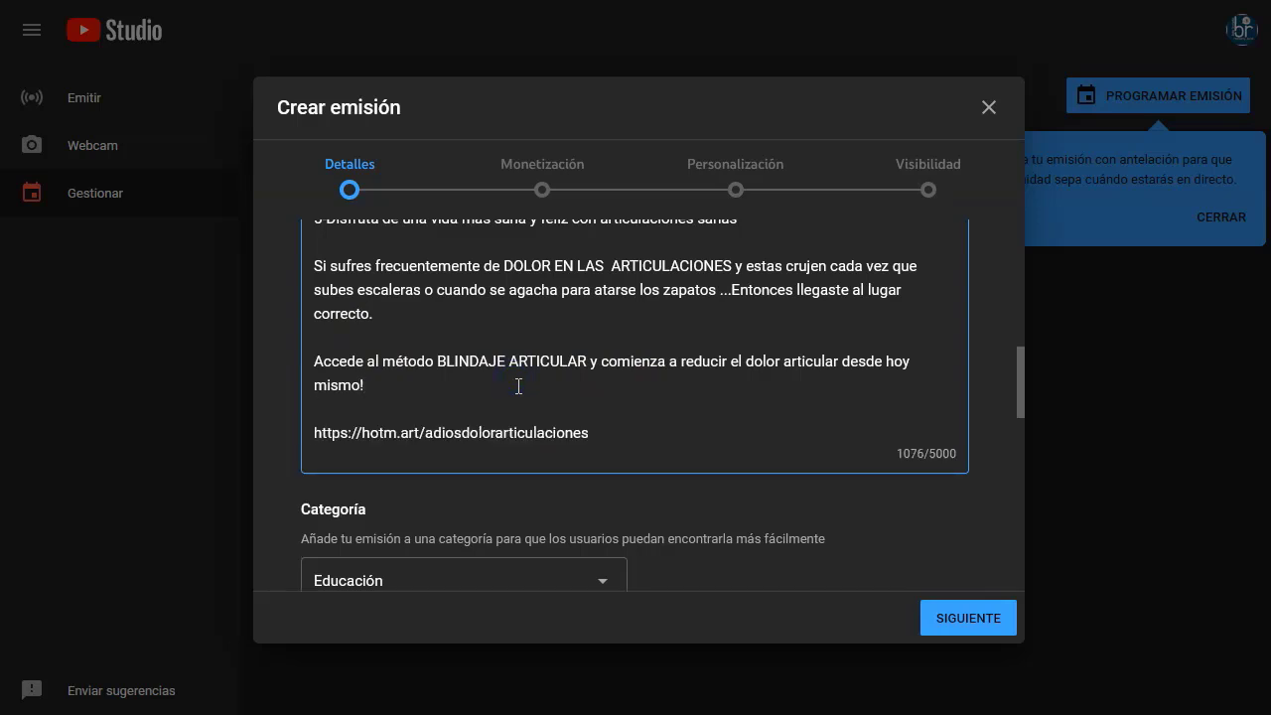
- Upload the "Dile adios al dolor de las articulaciones" image made in Canva as the broadcast's thumbnail
scroll(476, 397, down, 4)
click(388, 425)
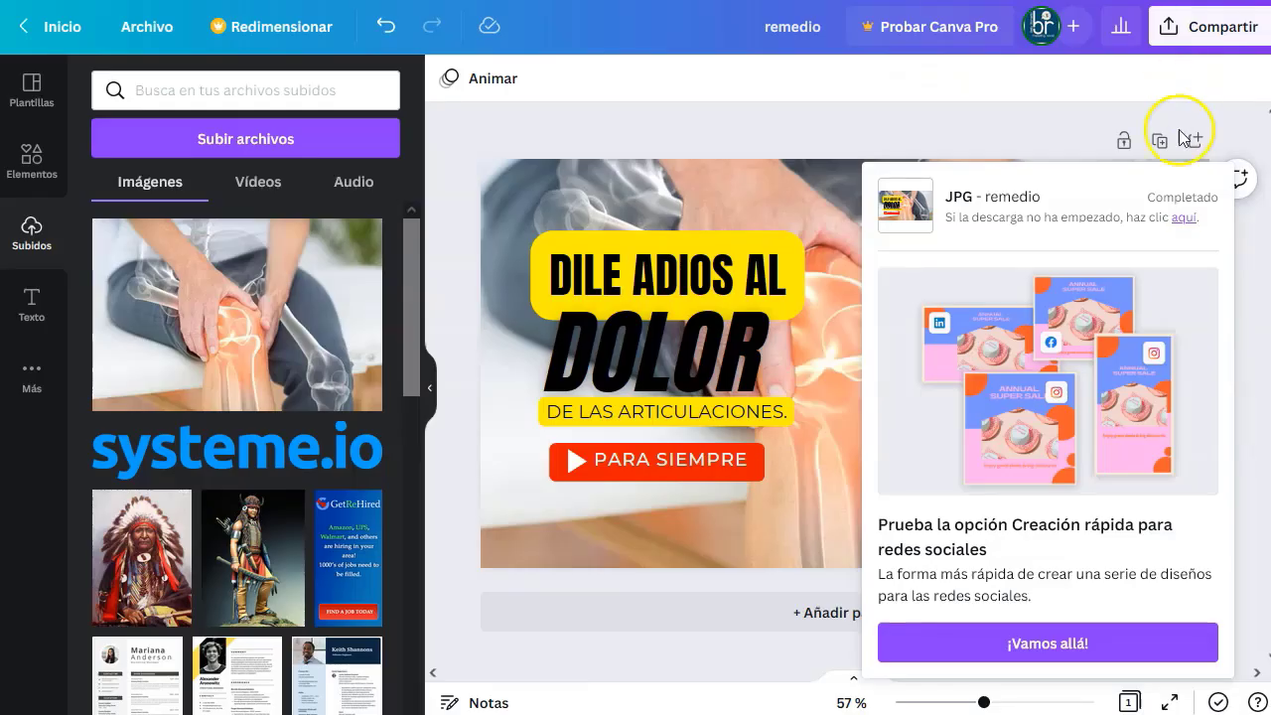
click(720, 663)
click(431, 388)
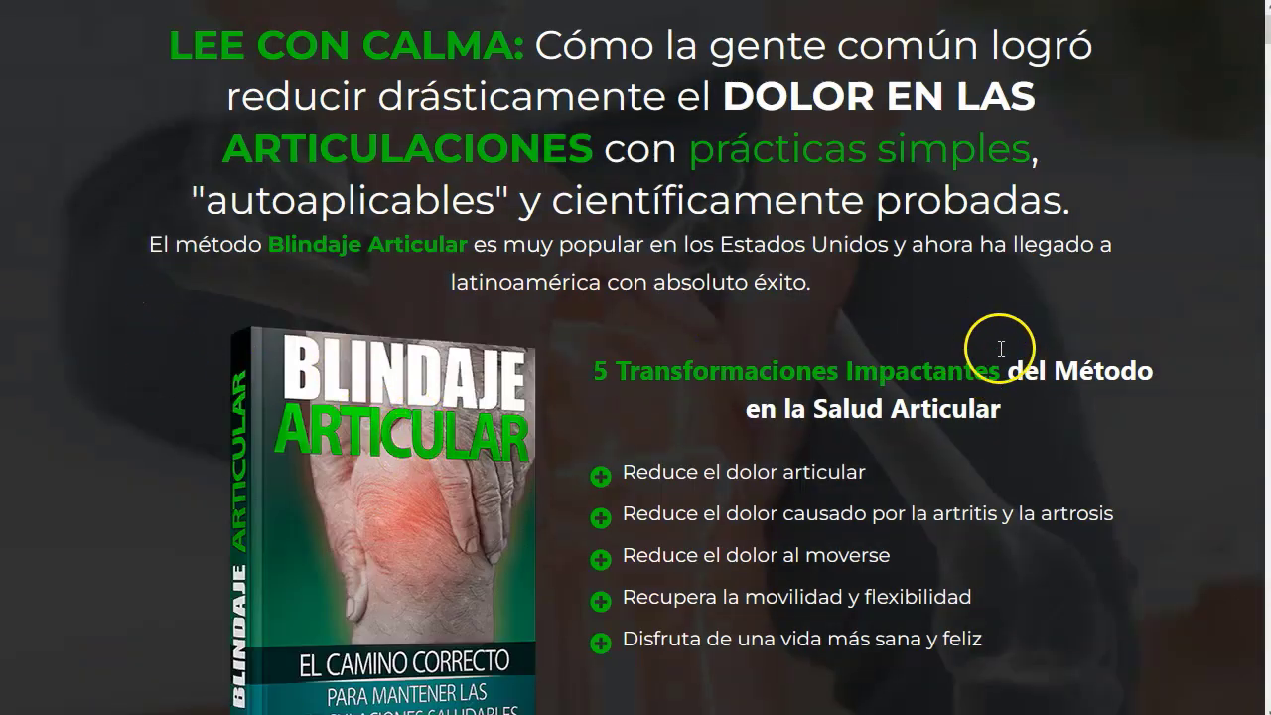
right_click(88, 308)
click(175, 289)
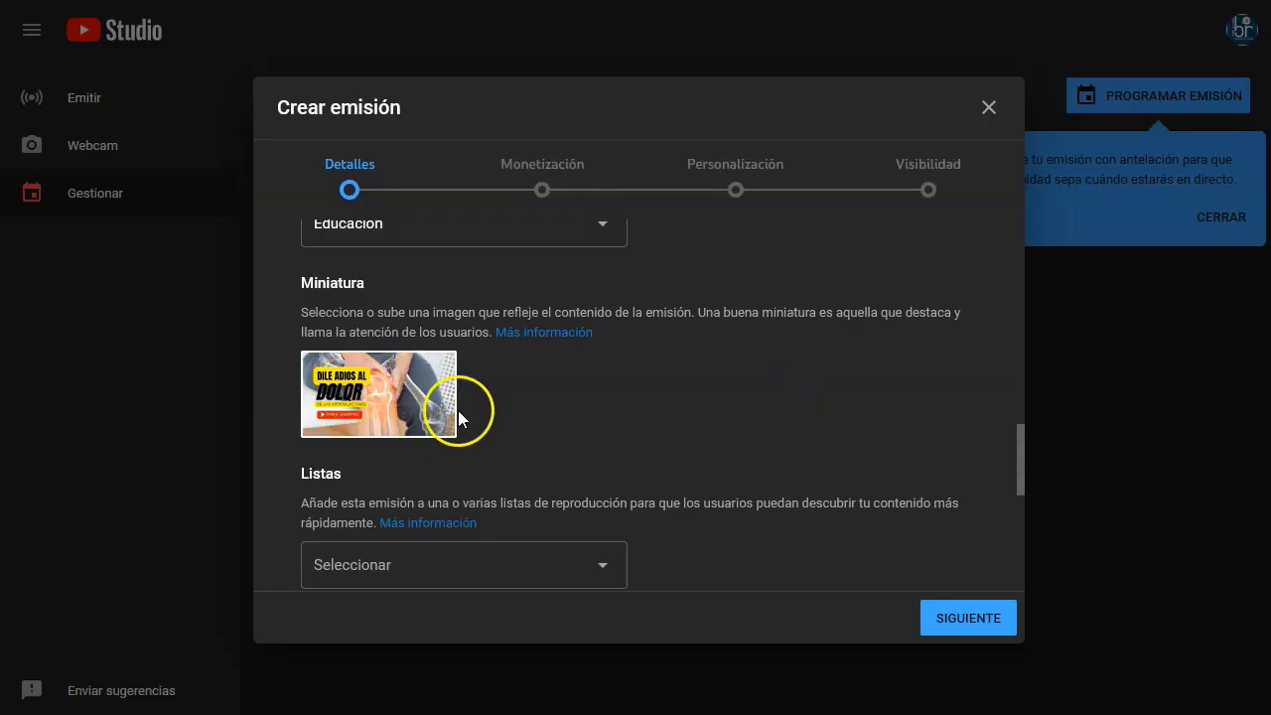
- Show the broadcast's additional detail options and enter "dolor articulaciones" as a tag
scroll(459, 411, down, 2)
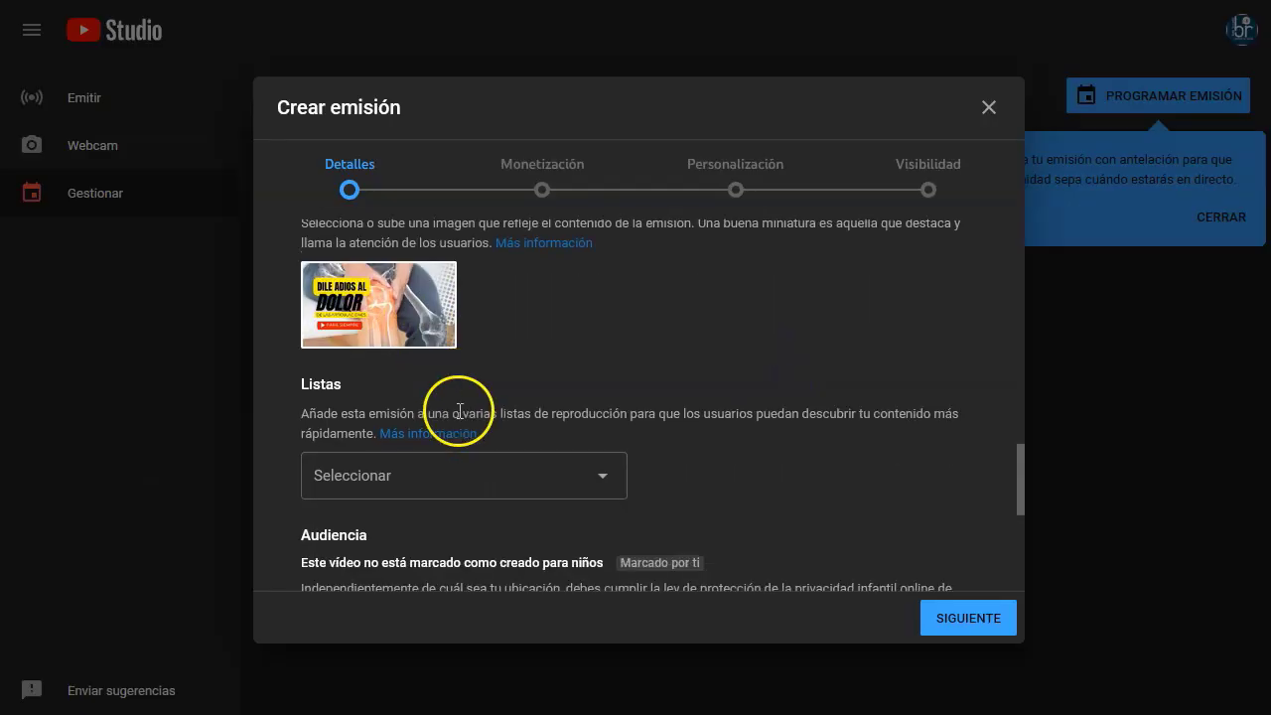
scroll(459, 411, down, 2)
scroll(370, 359, down, 1)
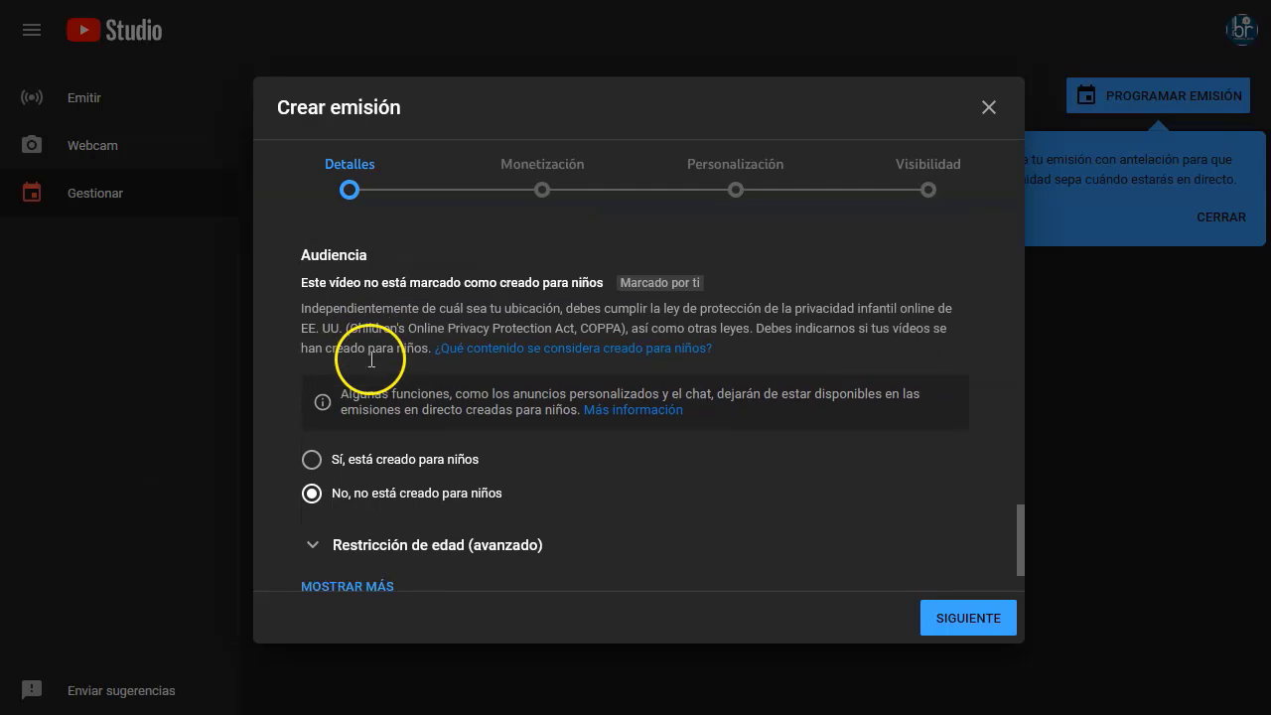
scroll(371, 359, down, 1)
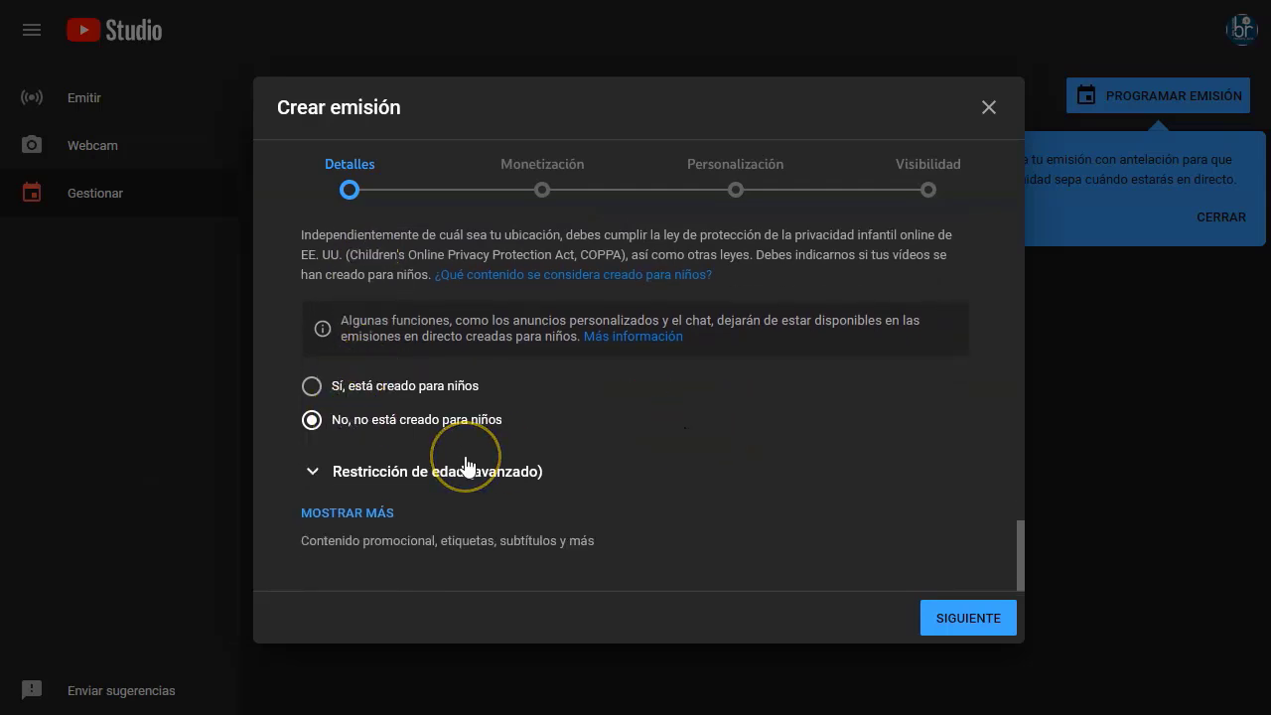
click(348, 514)
scroll(350, 509, down, 5)
click(499, 481)
scroll(499, 482, down, 2)
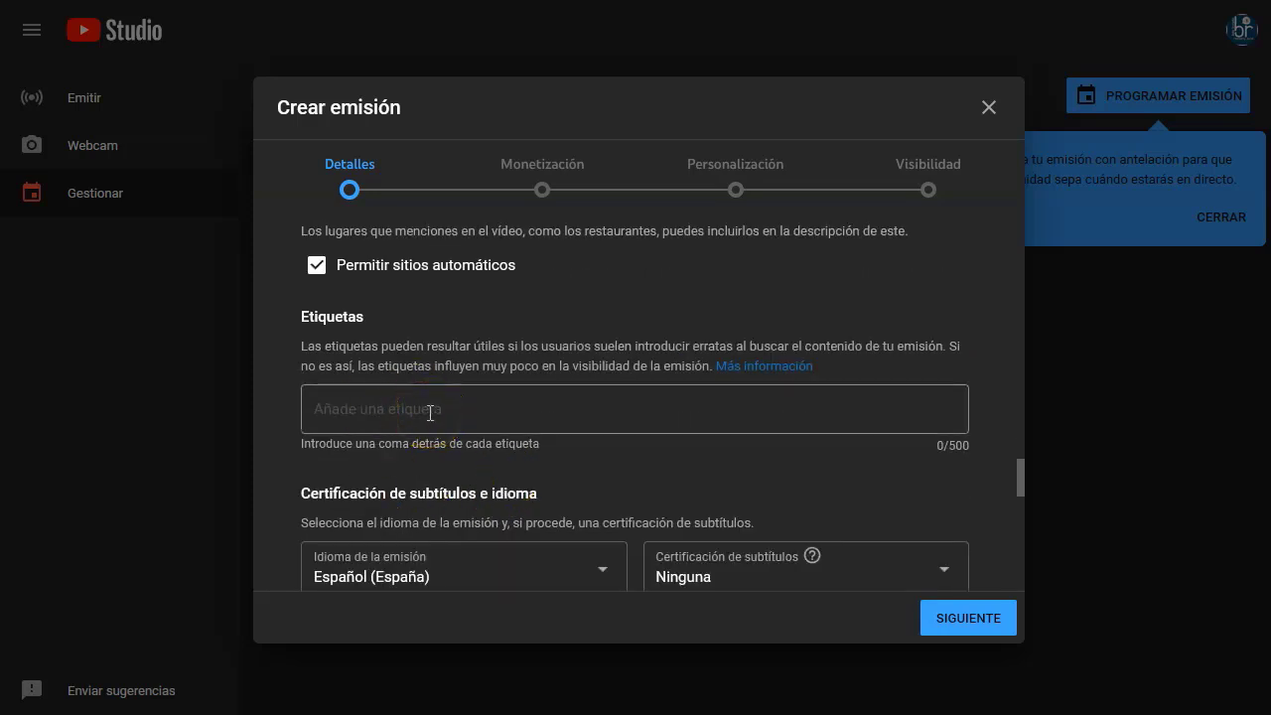
click(463, 43)
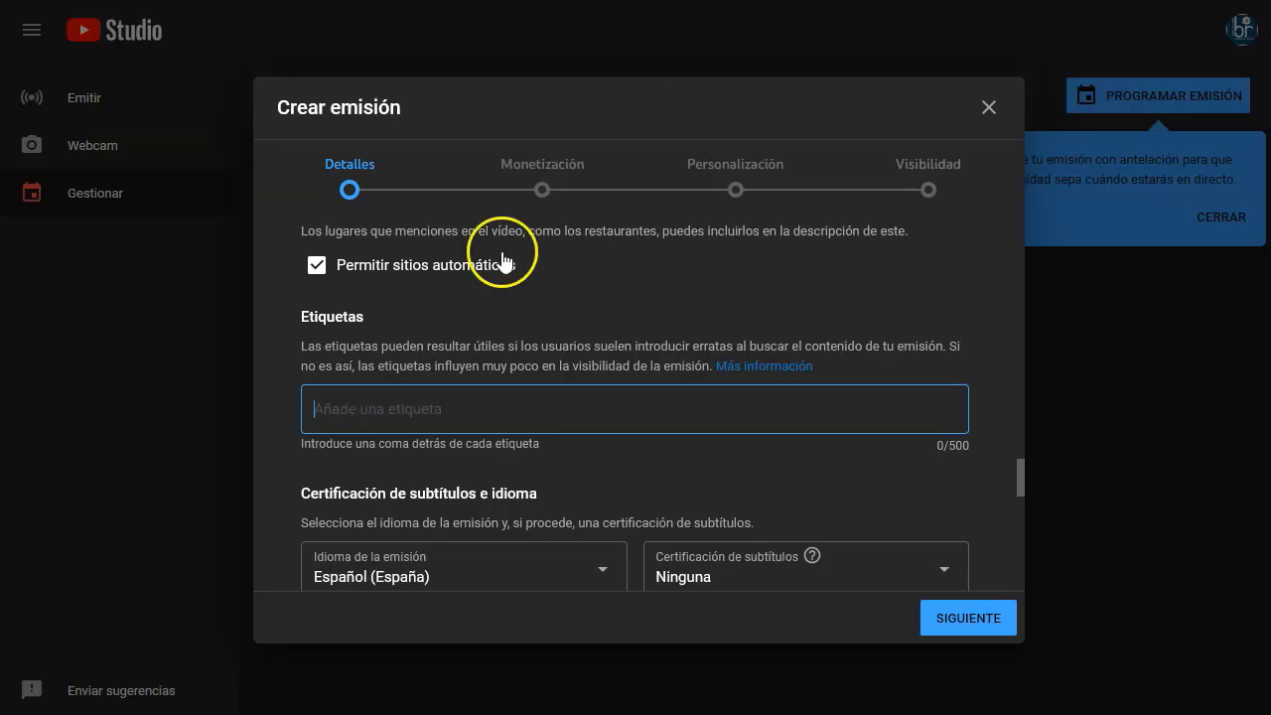
click(405, 398)
text(dolor articulaciones)
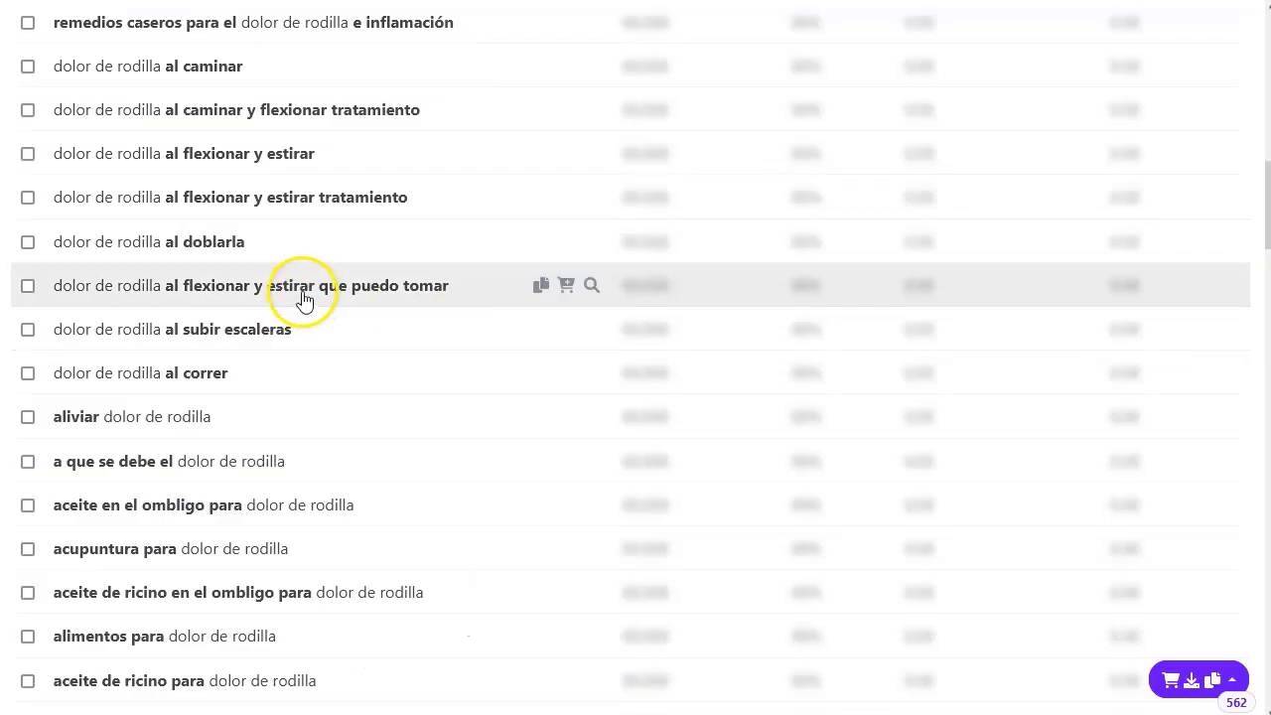
- Examine the keyword suggestions for "dolor de rodilla" in Keyword Tool and WordStream, including monthly search volume and competition, for tag ideas
scroll(304, 301, up, 3)
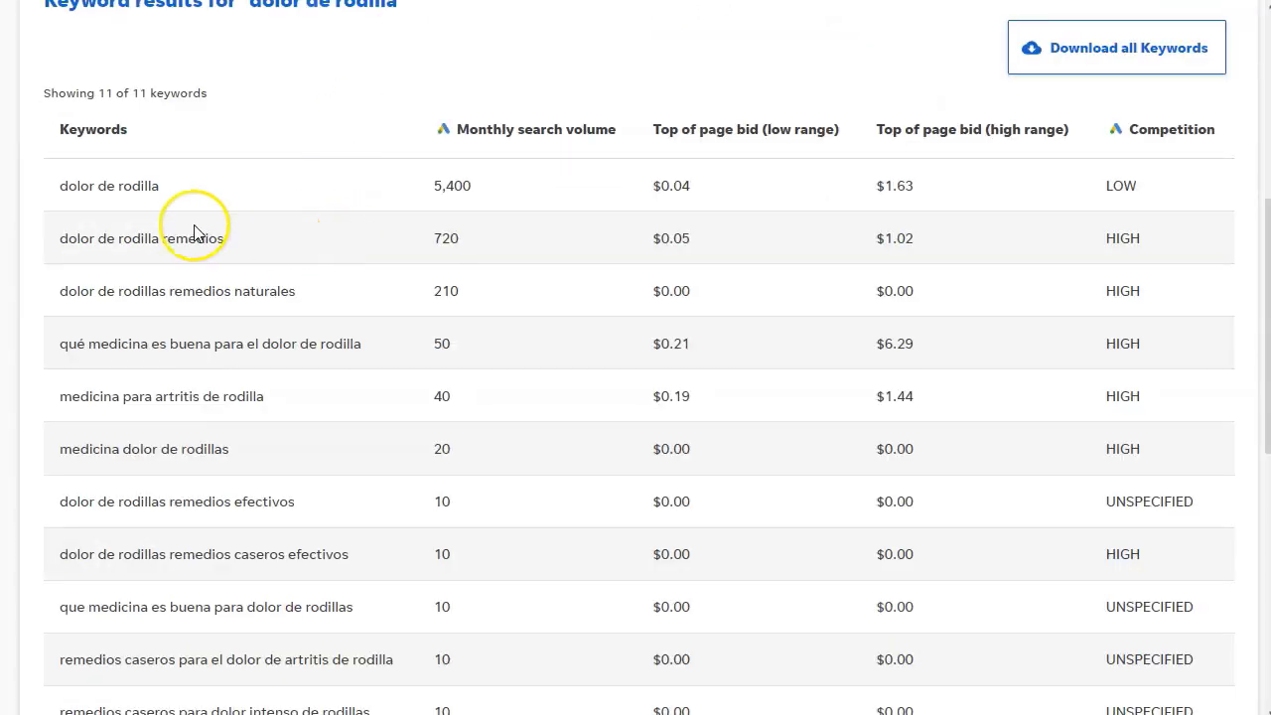
scroll(196, 237, up, 5)
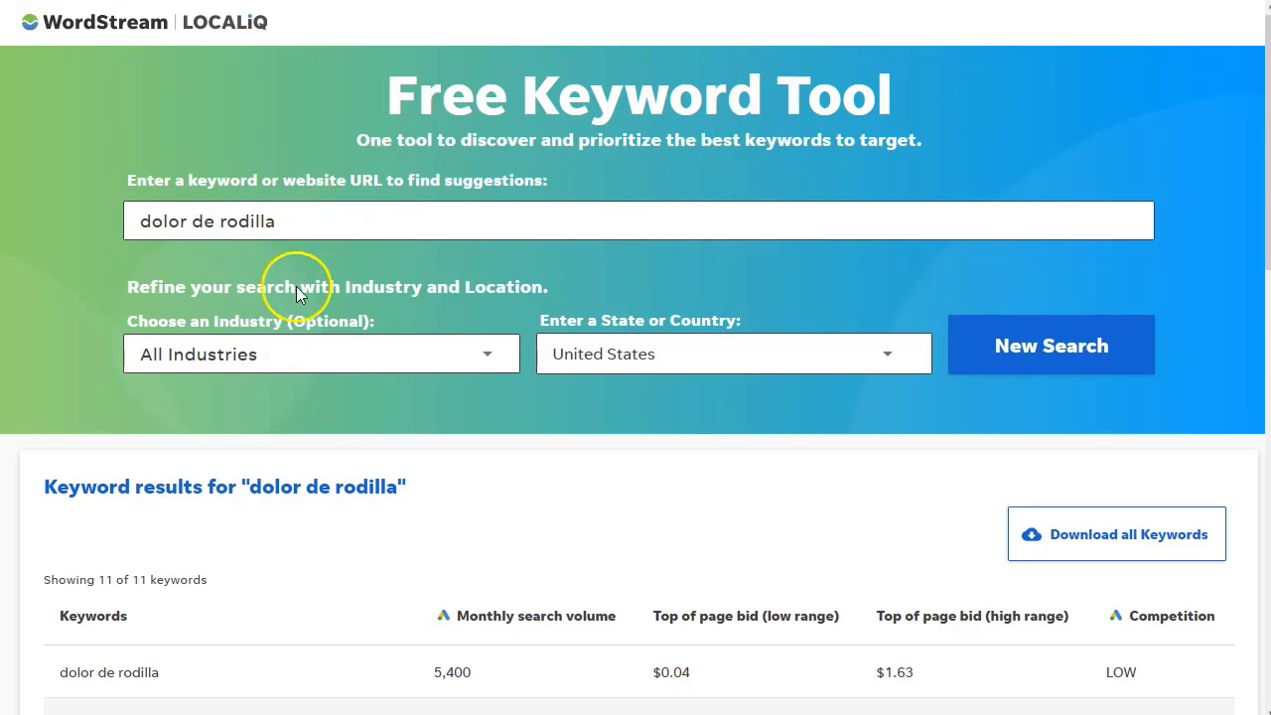
scroll(328, 223, down, 3)
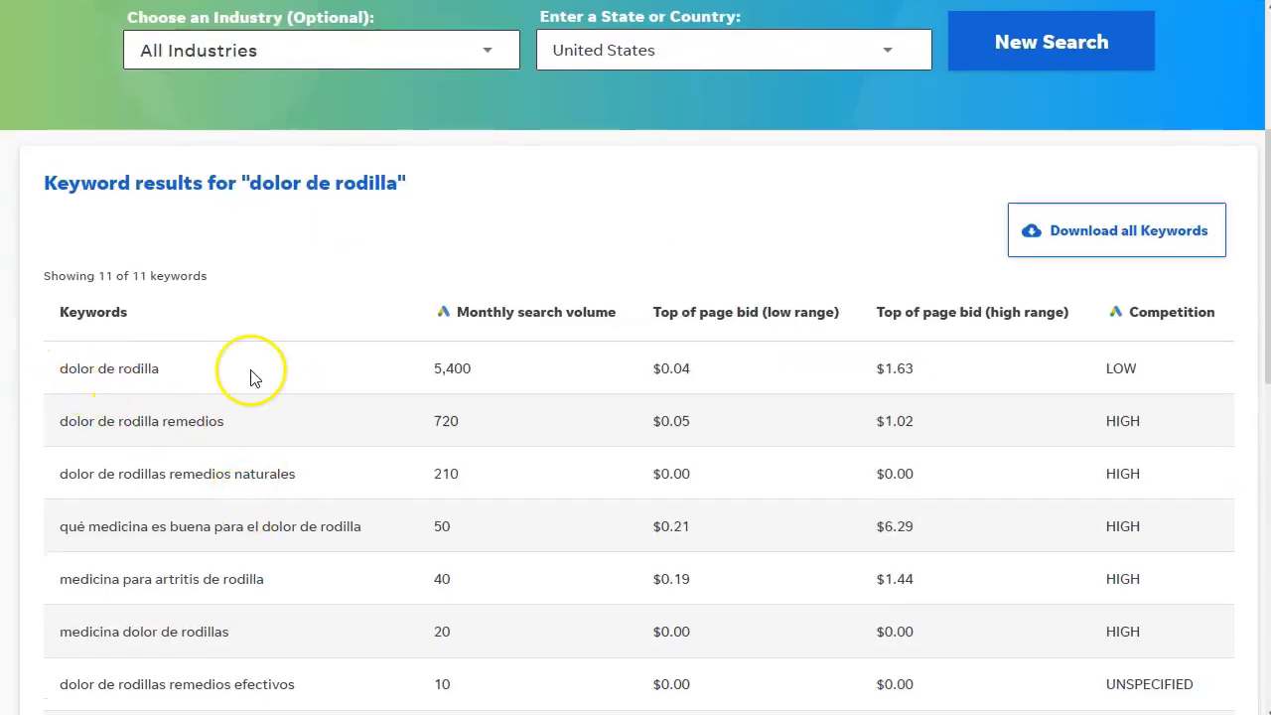
scroll(397, 367, down, 2)
scroll(505, 301, up, 2)
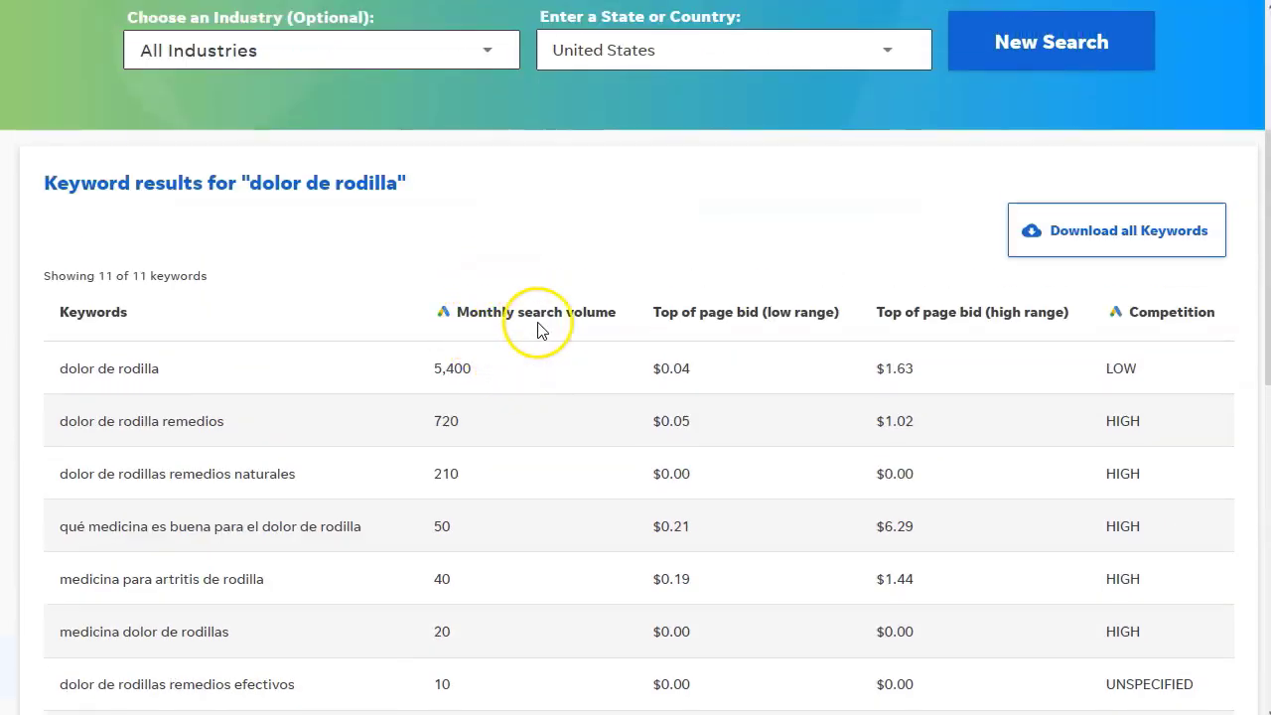
- Copy the keyword "dolor de rodilla" from the WordStream results and add it as a tag of the broadcast in YouTube Studio
scroll(530, 332, down, 1)
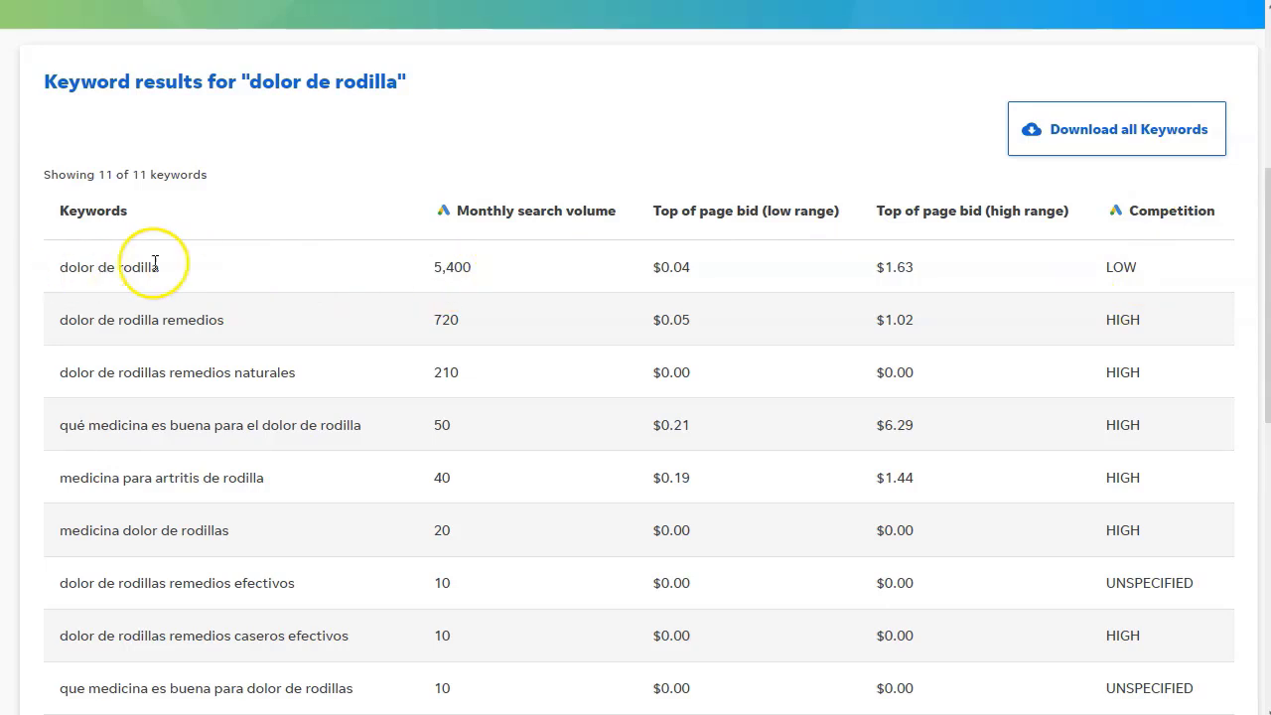
drag(169, 268, 62, 268)
key(ctrl+c)
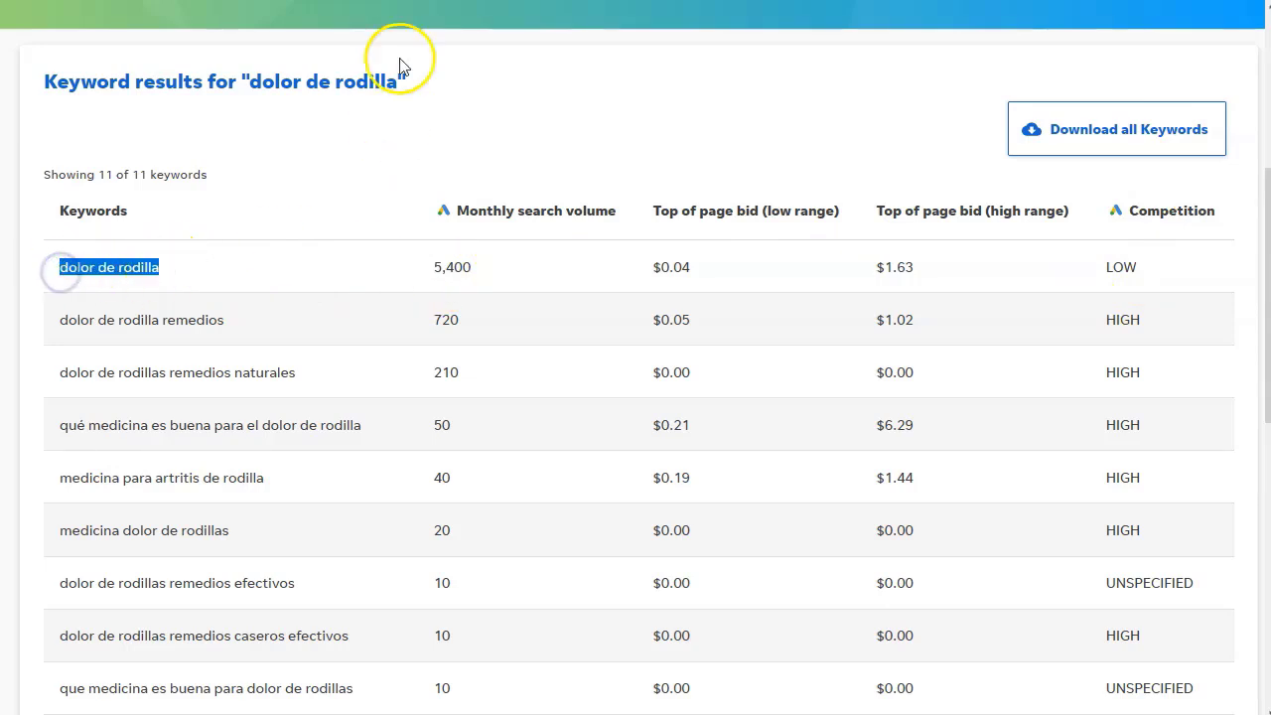
key(alt+Tab)
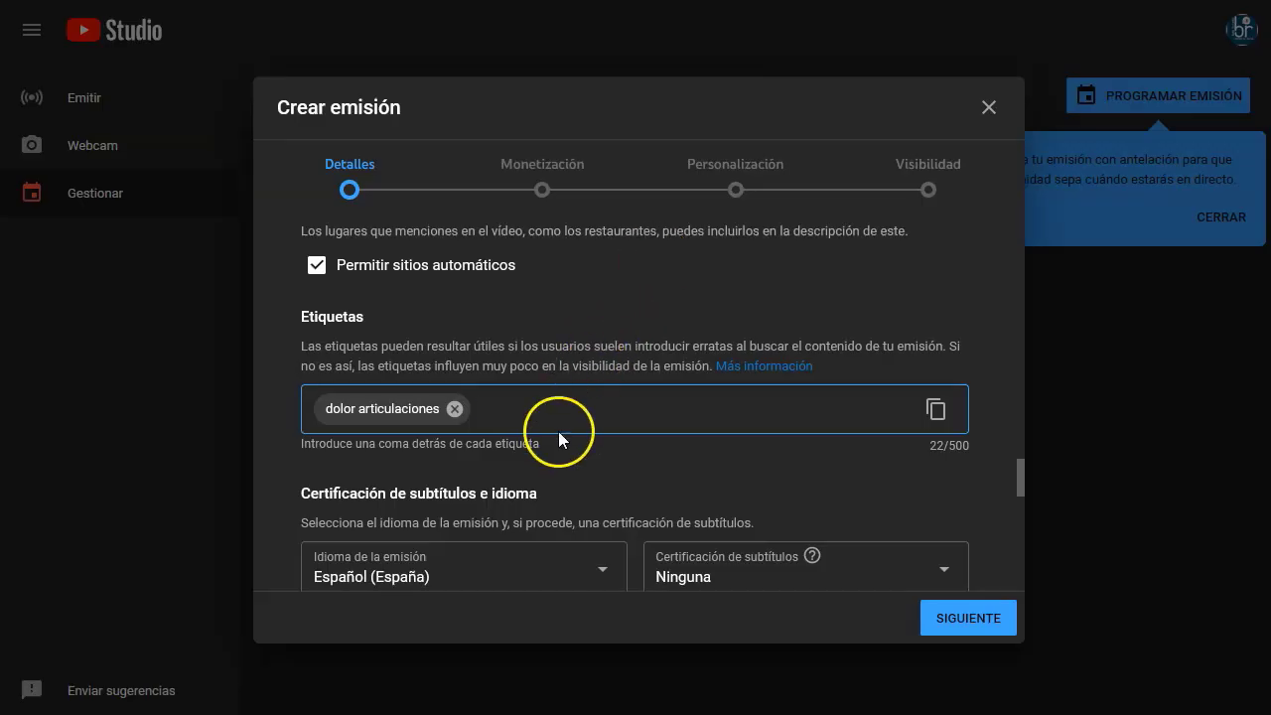
key(ctrl+v)
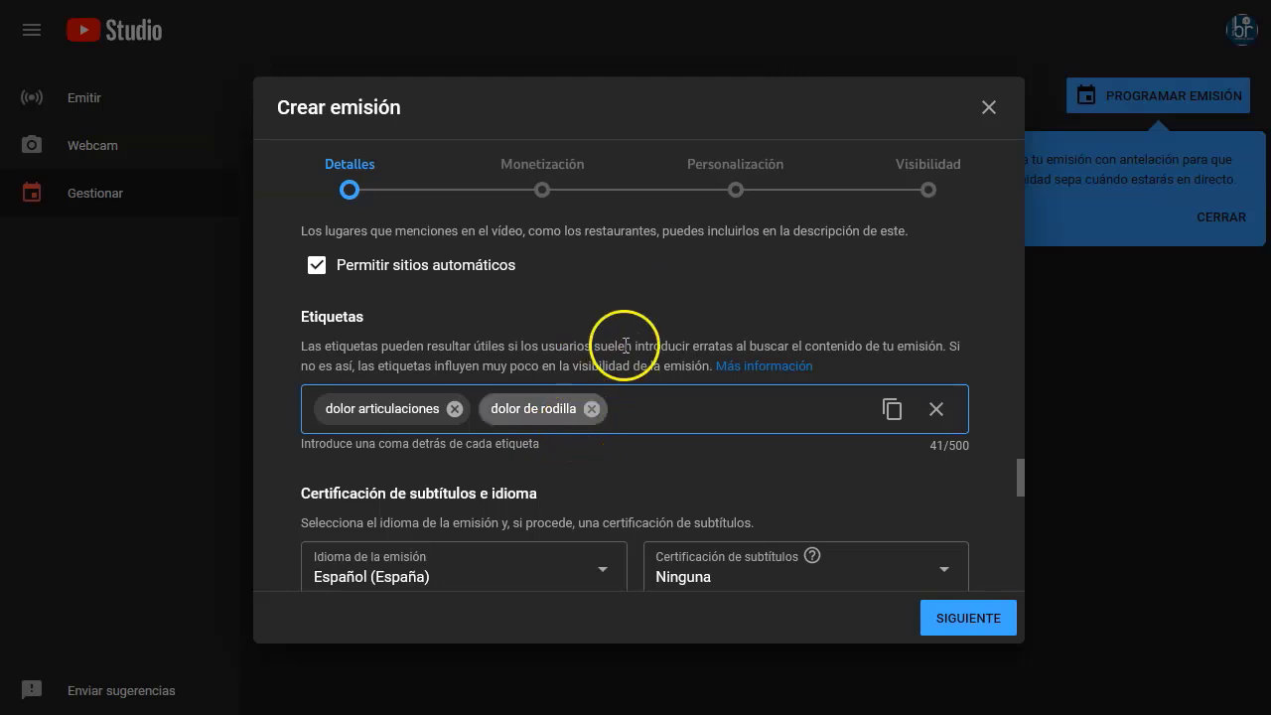
- Copy "remedios caseros para el dolor de rodilla" from the Ahrefs keyword ideas and add it as a tag of the broadcast in YouTube Studio
key(alt+Tab)
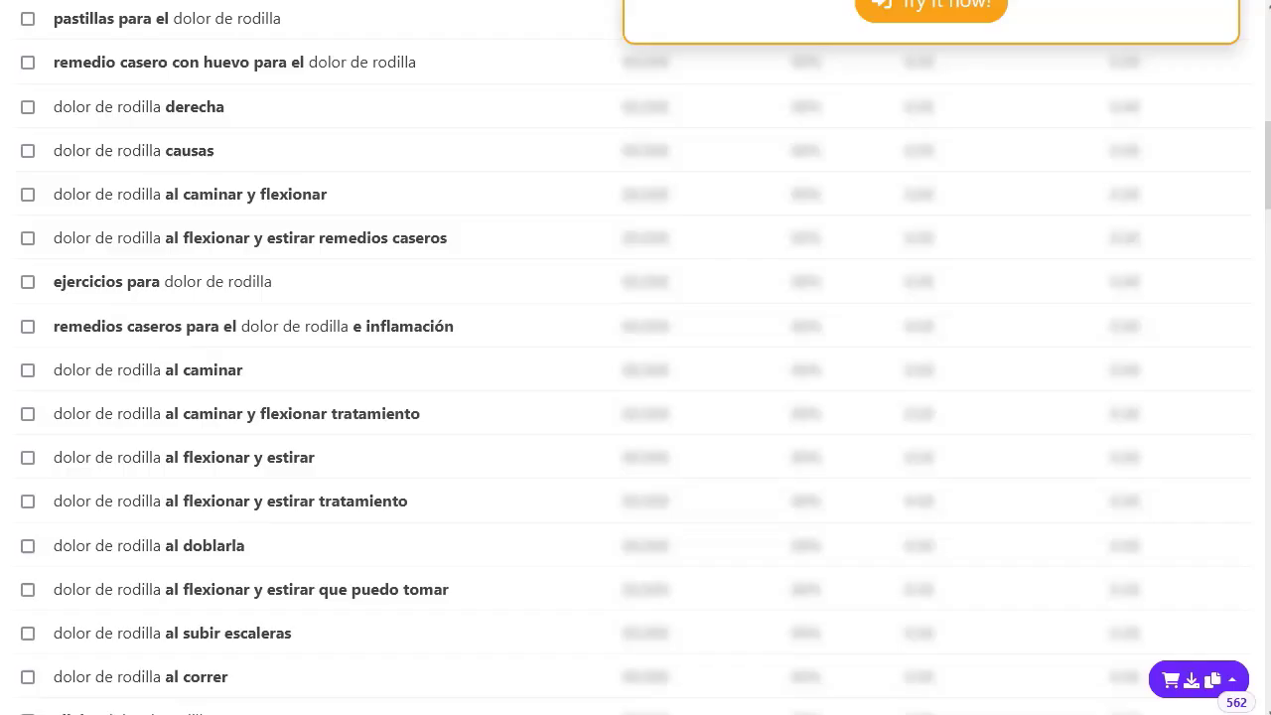
scroll(355, 245, up, 3)
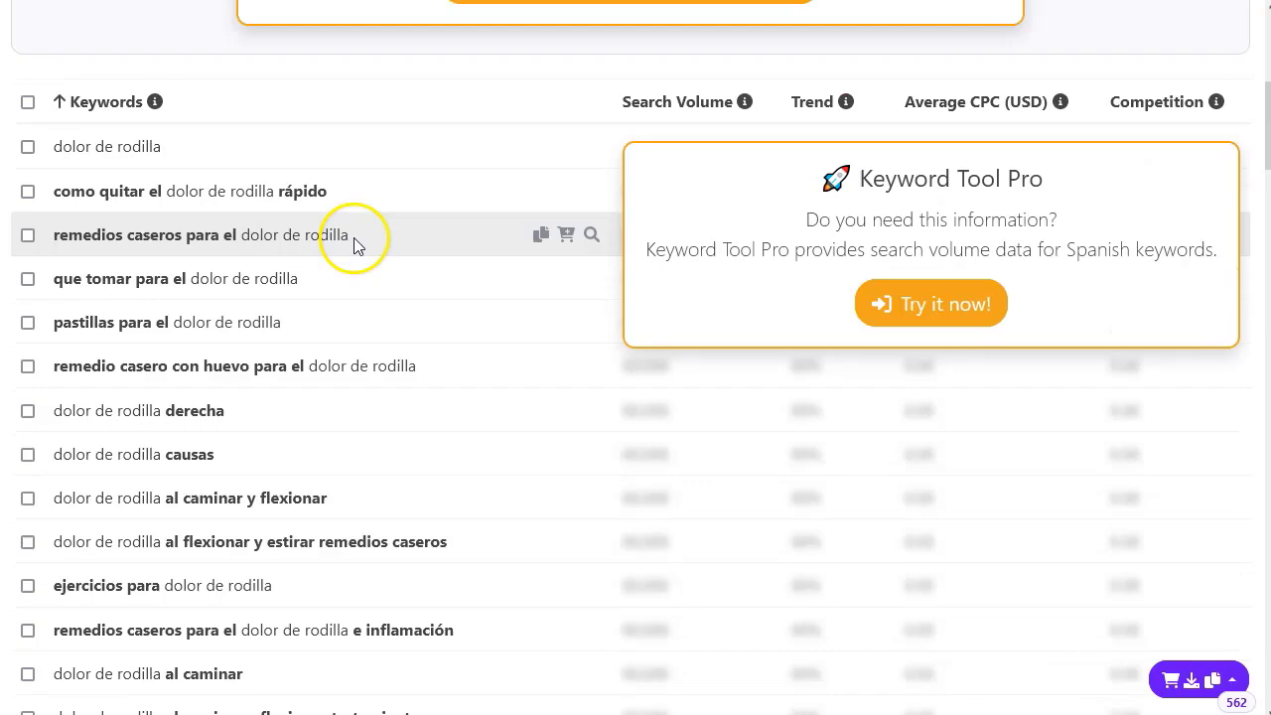
scroll(355, 244, up, 5)
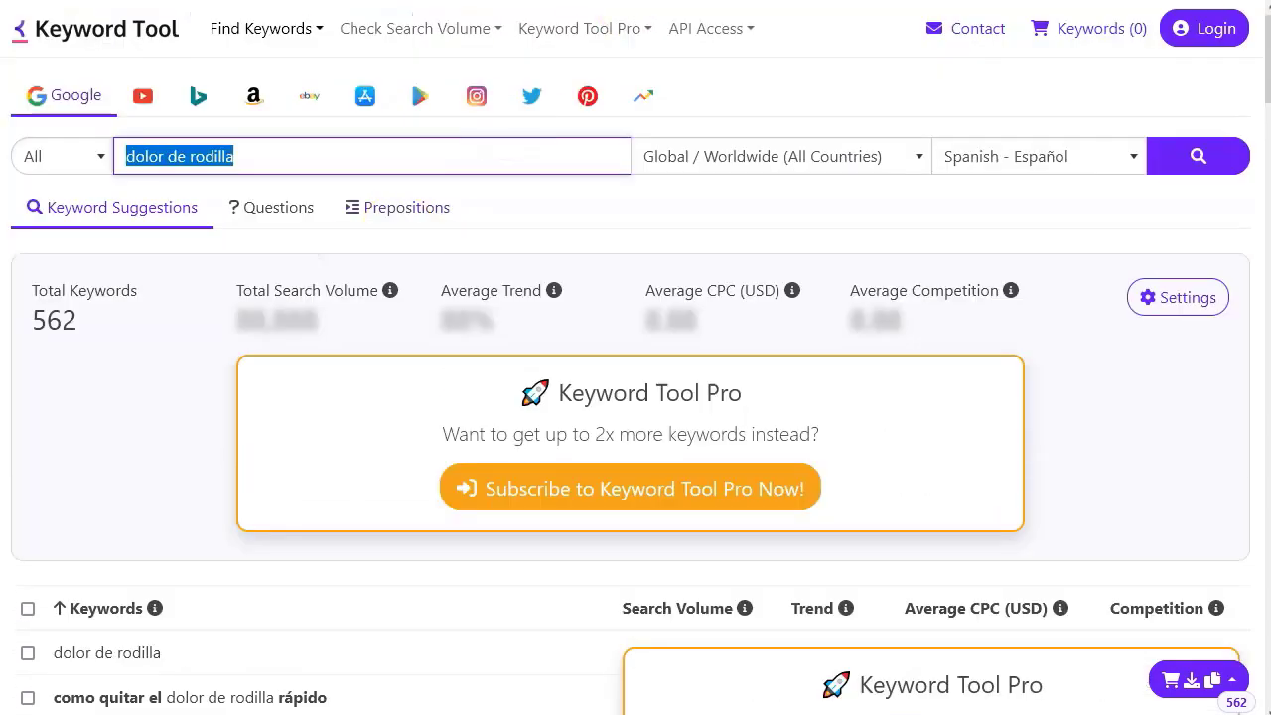
key(alt+Tab)
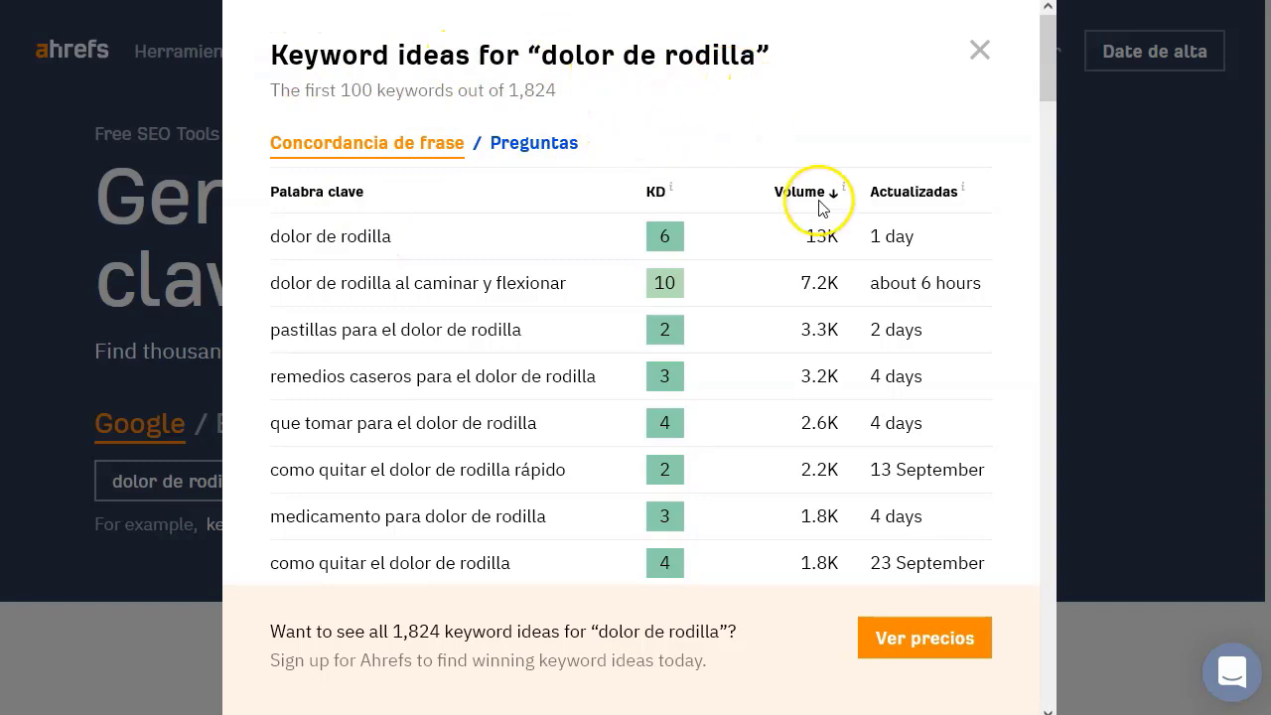
mouse_move(814, 196)
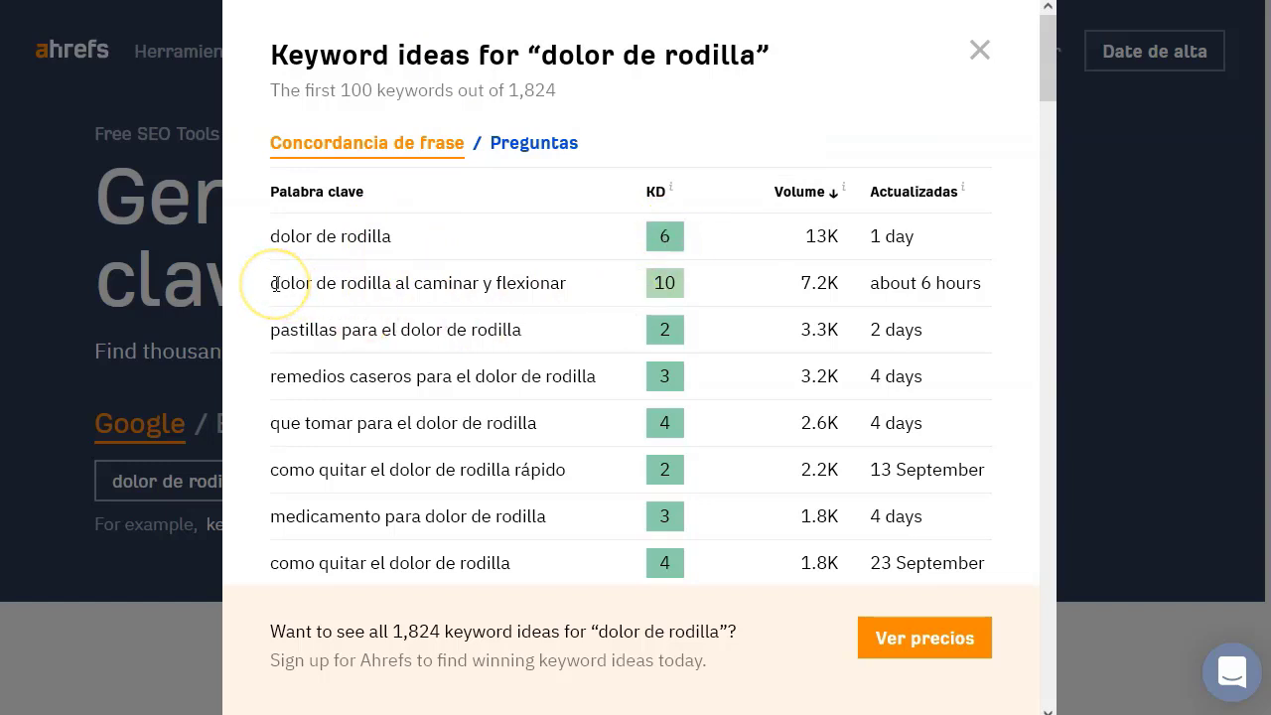
scroll(796, 296, down, 2)
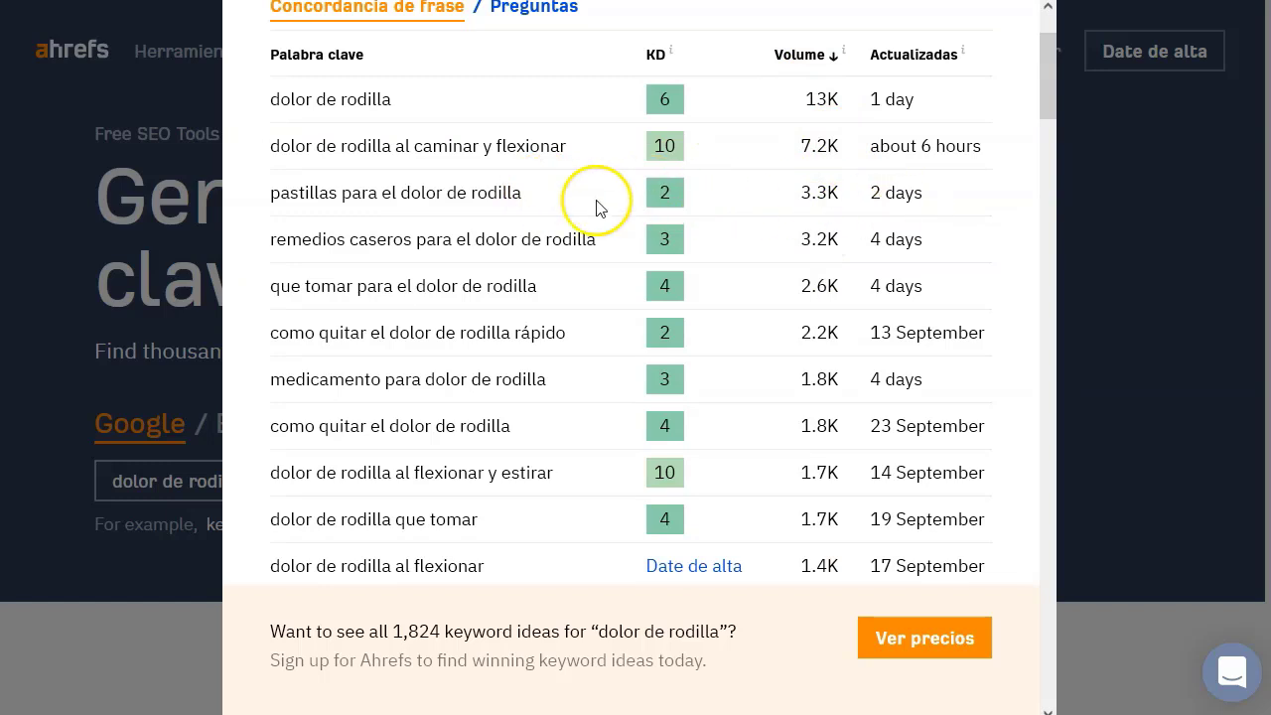
drag(526, 195, 431, 196)
triple_click(273, 239)
key(ctrl+c)
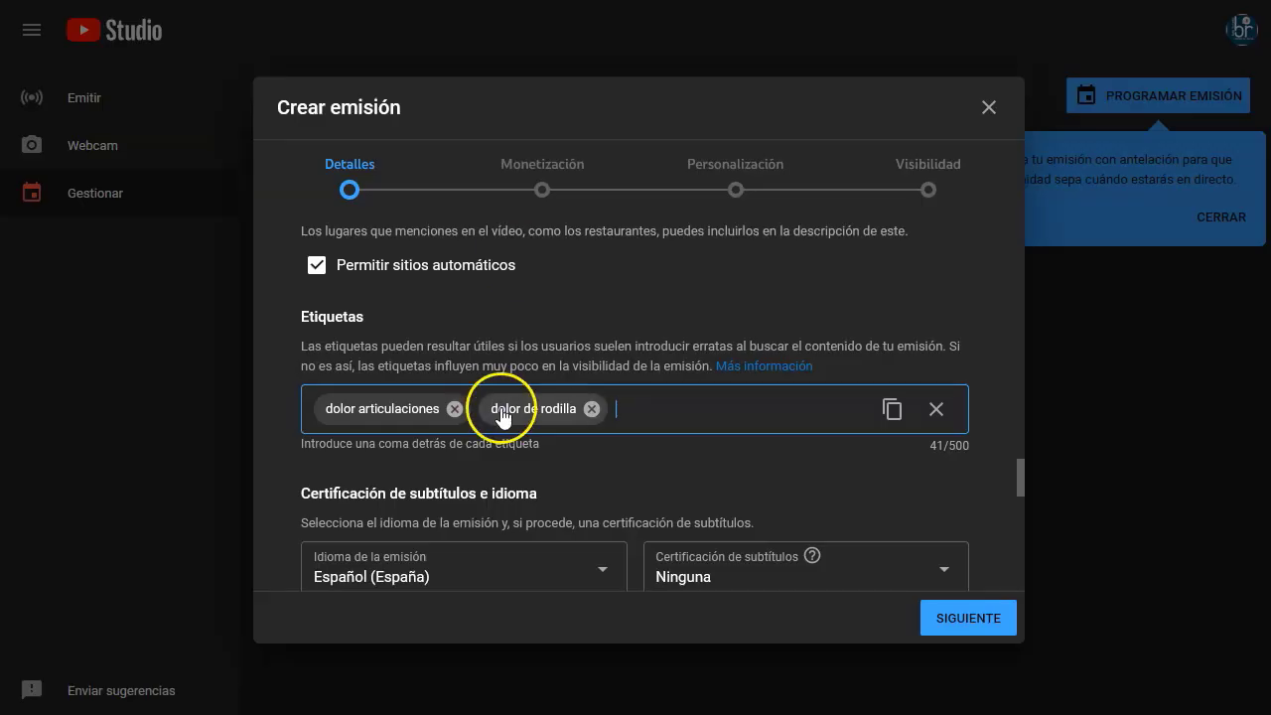
click(650, 411)
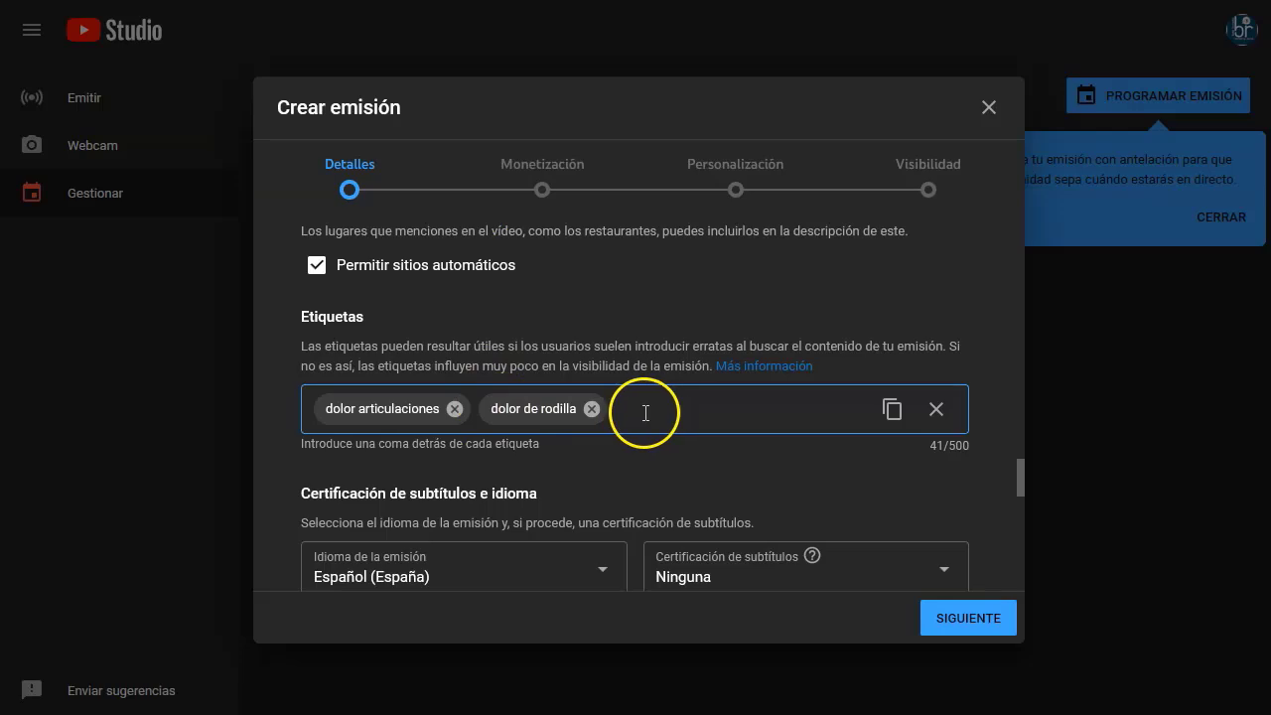
key(ctrl+v)
key(Return)
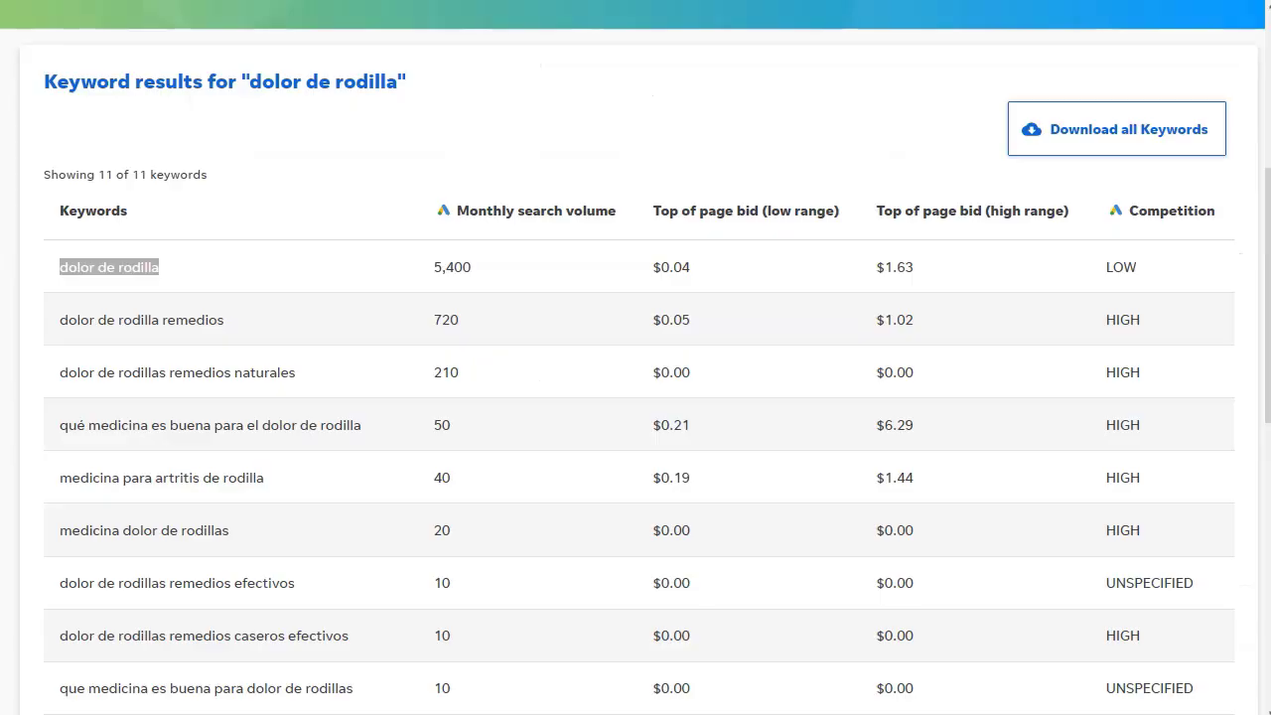
- Search WordStream's Free Keyword Tool for "dolor articulaciones" in all industries and United States, and select the exact-match keyword in the results
scroll(455, 233, up, 3)
scroll(455, 237, up, 1)
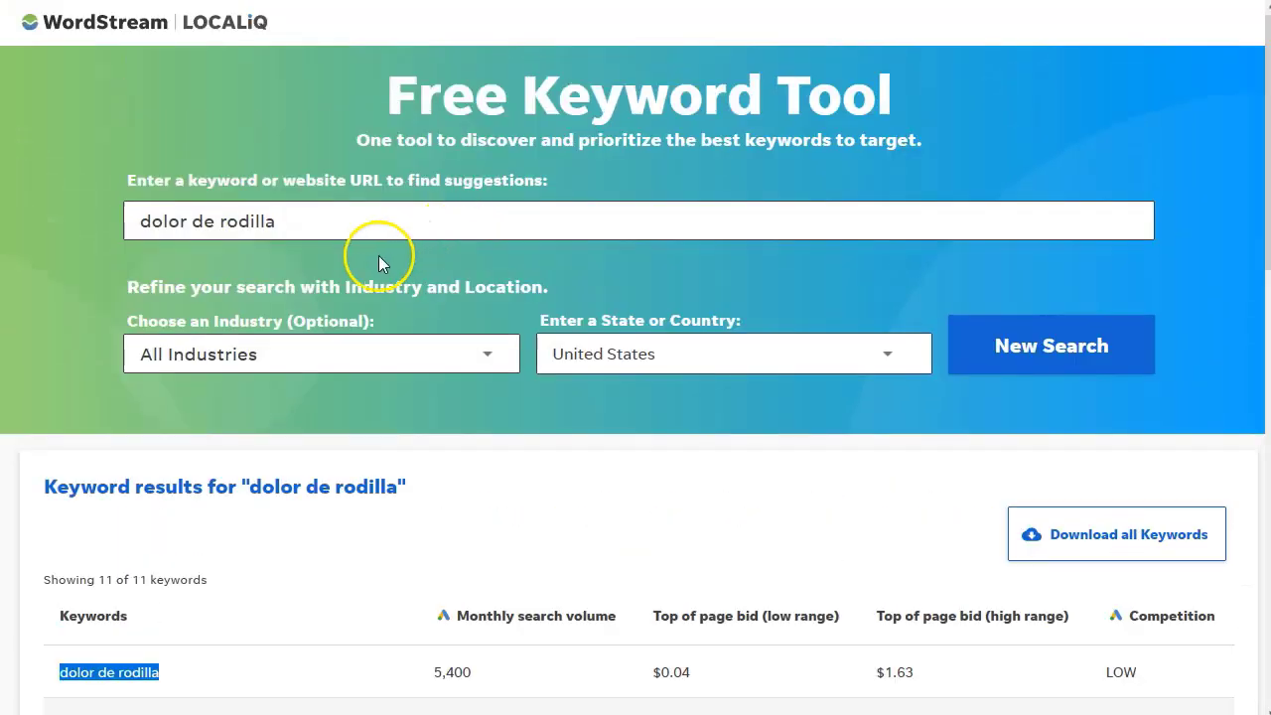
drag(384, 232, 116, 218)
text(dol)
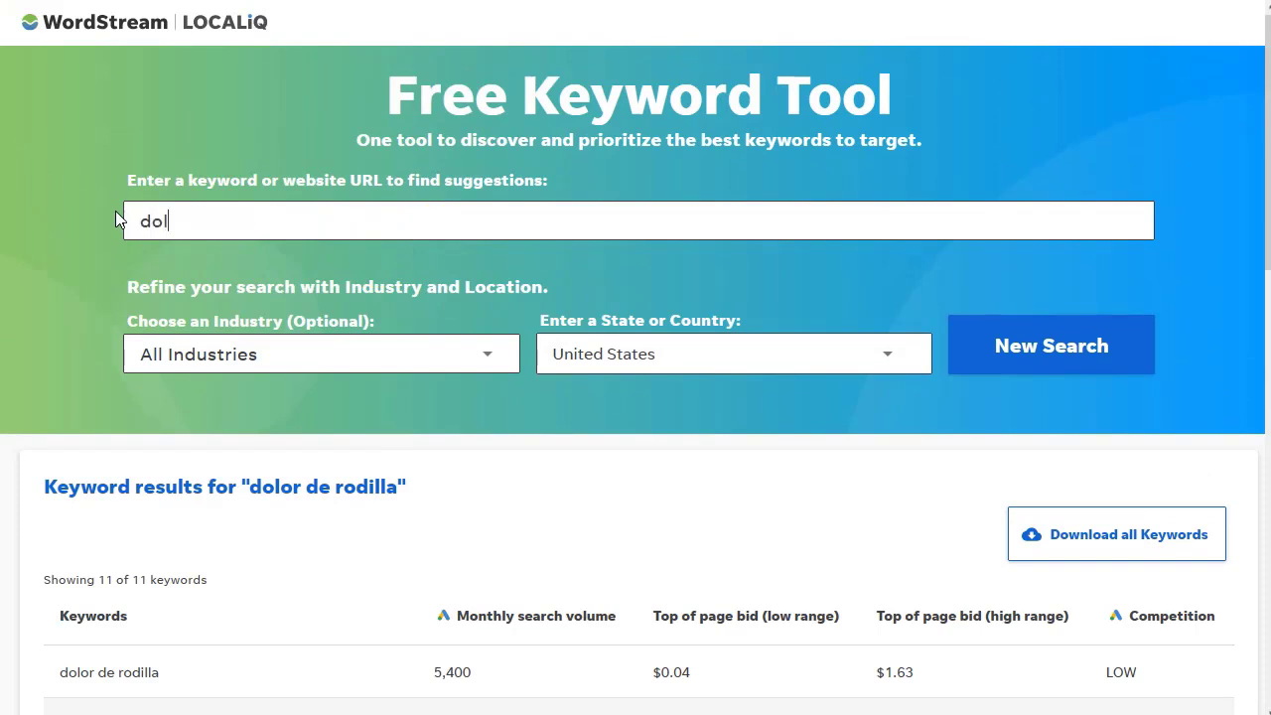
text(or articulaciones)
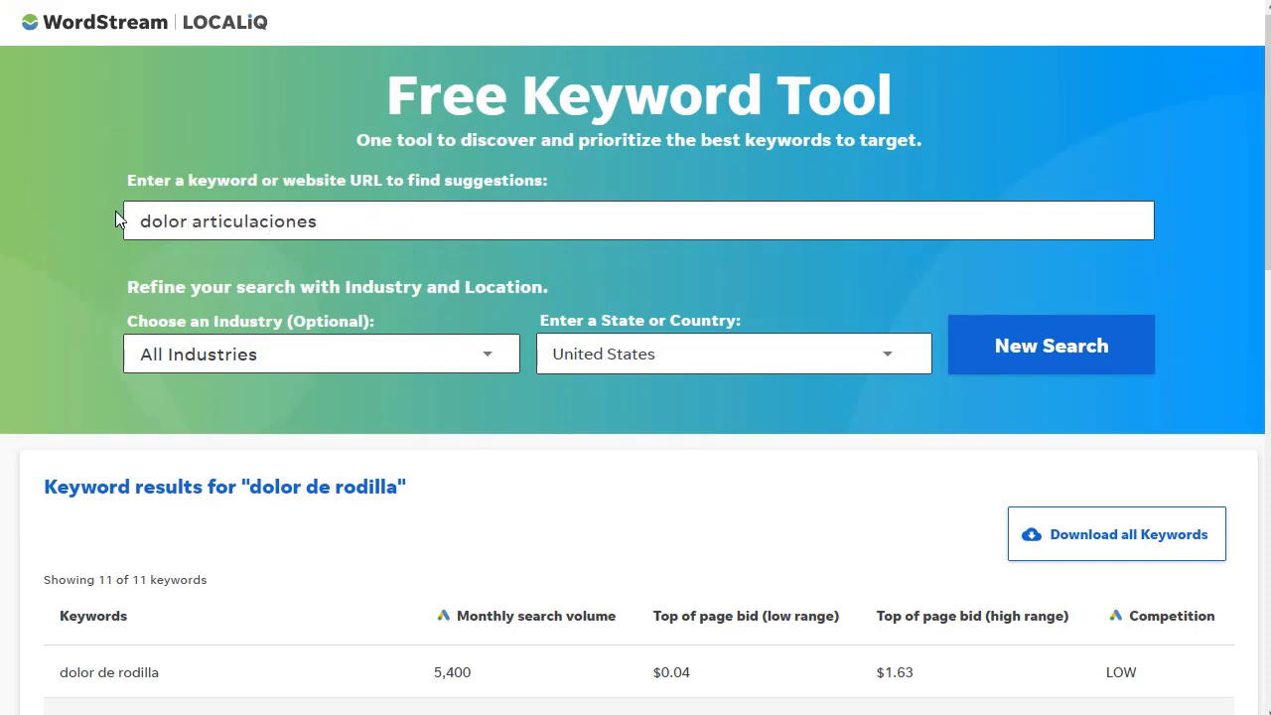
click(1033, 349)
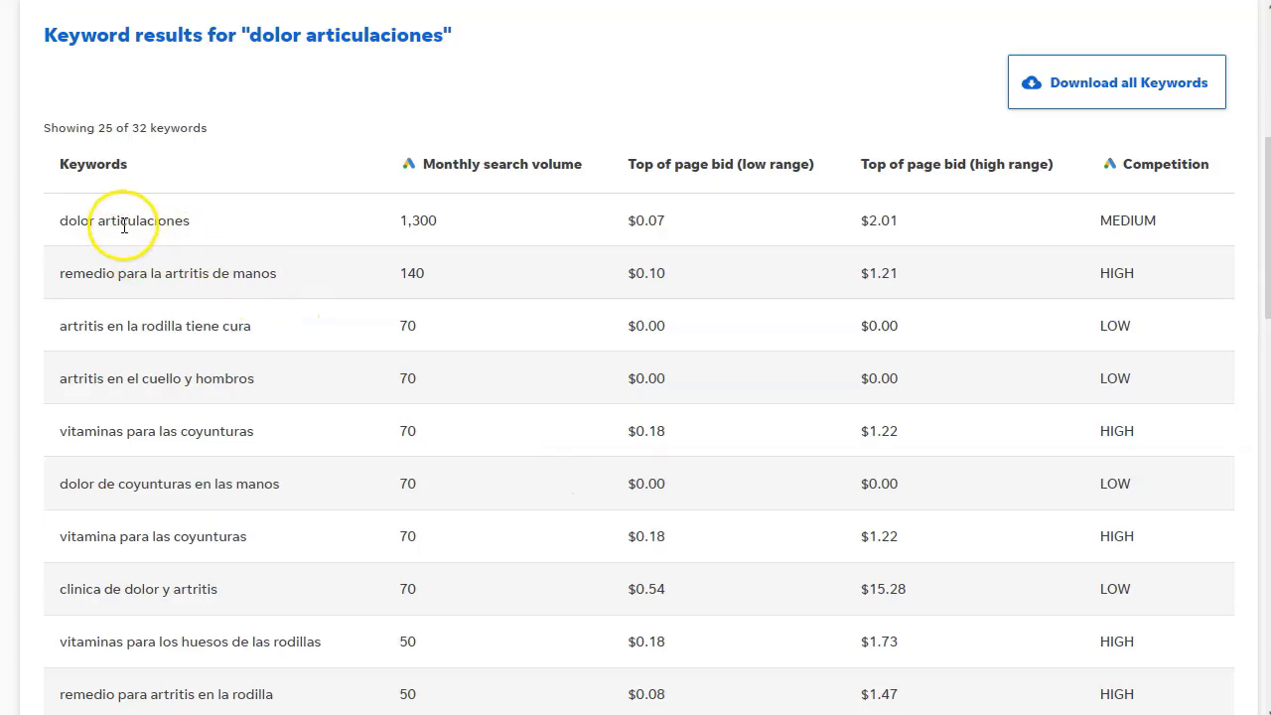
triple_click(204, 231)
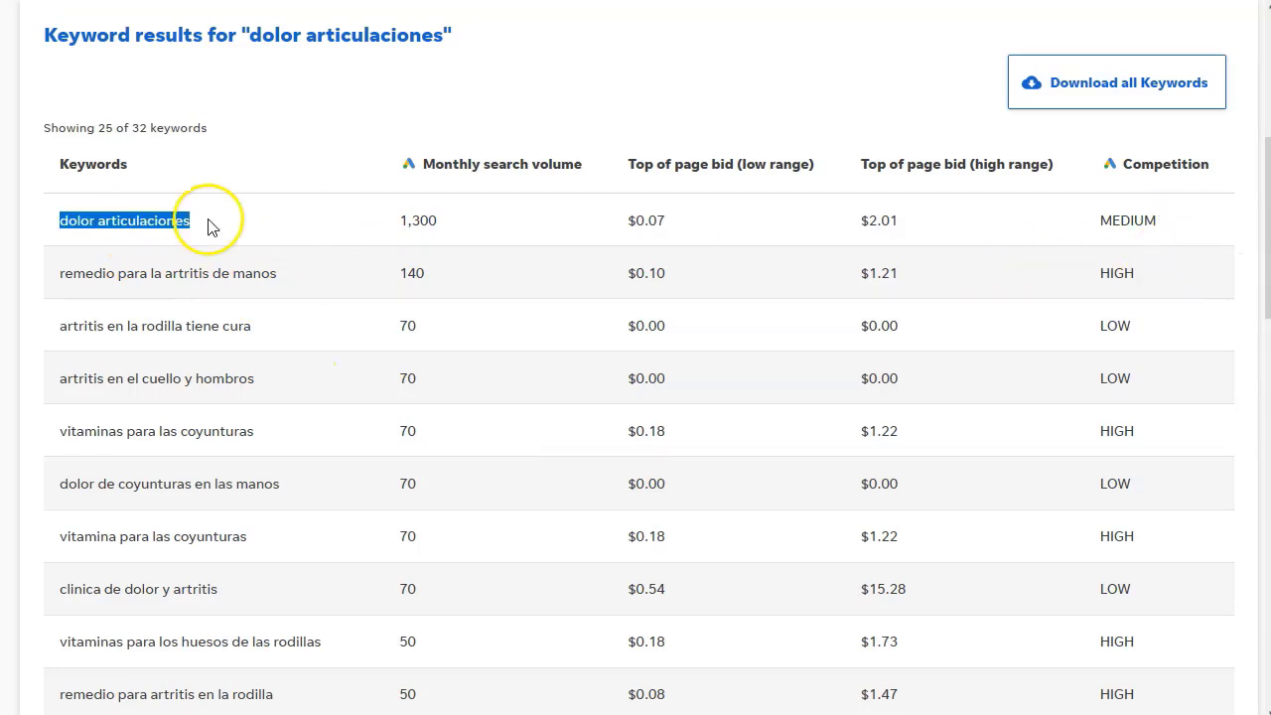